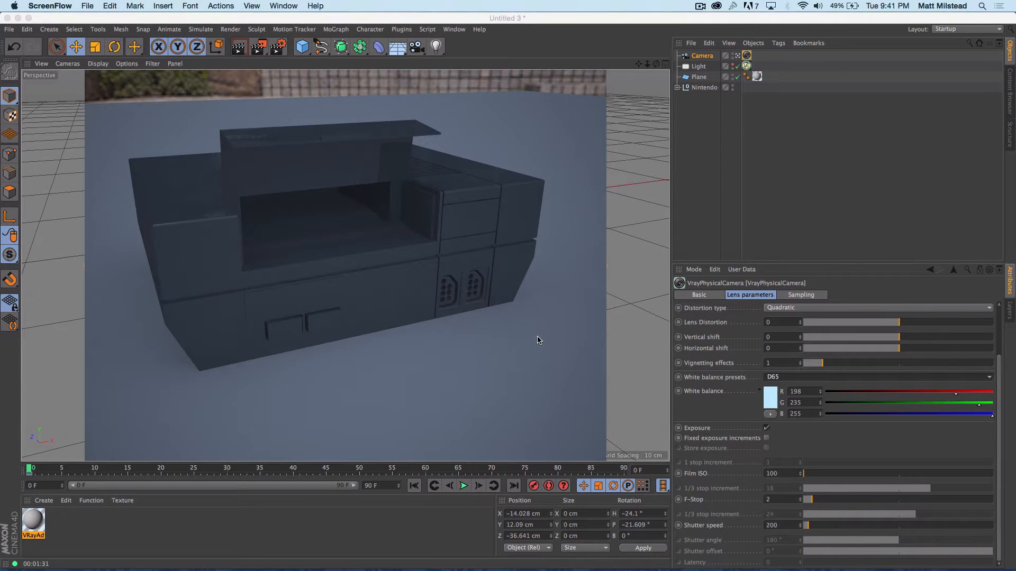
Delete all the tags on the GameTray, Nintendo and Nintendo_Lid.1 objects inside the Nintendo group
left_click(678, 88)
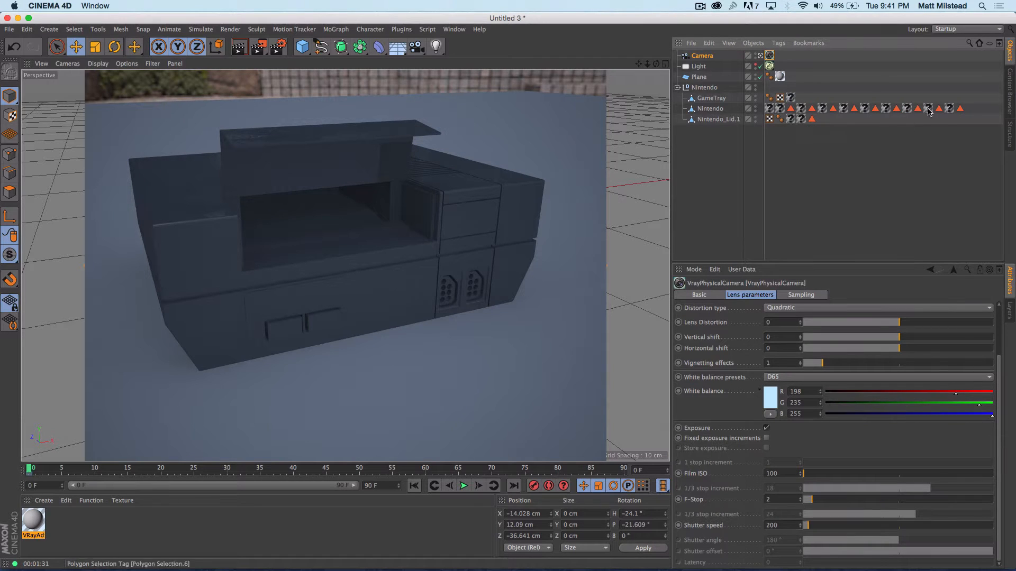
left_click_drag(974, 98, 762, 139)
key("Delete")
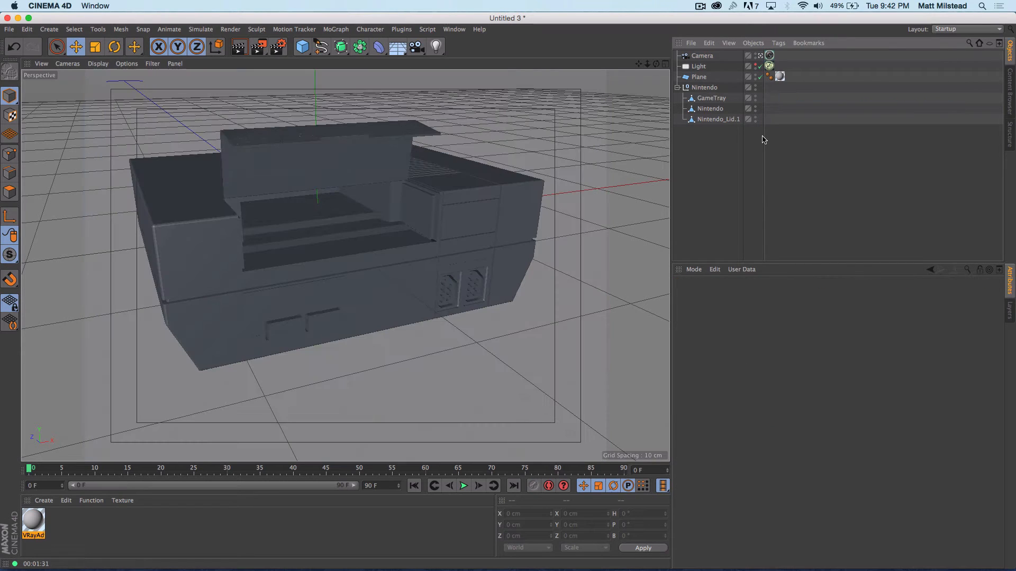
left_click(677, 88)
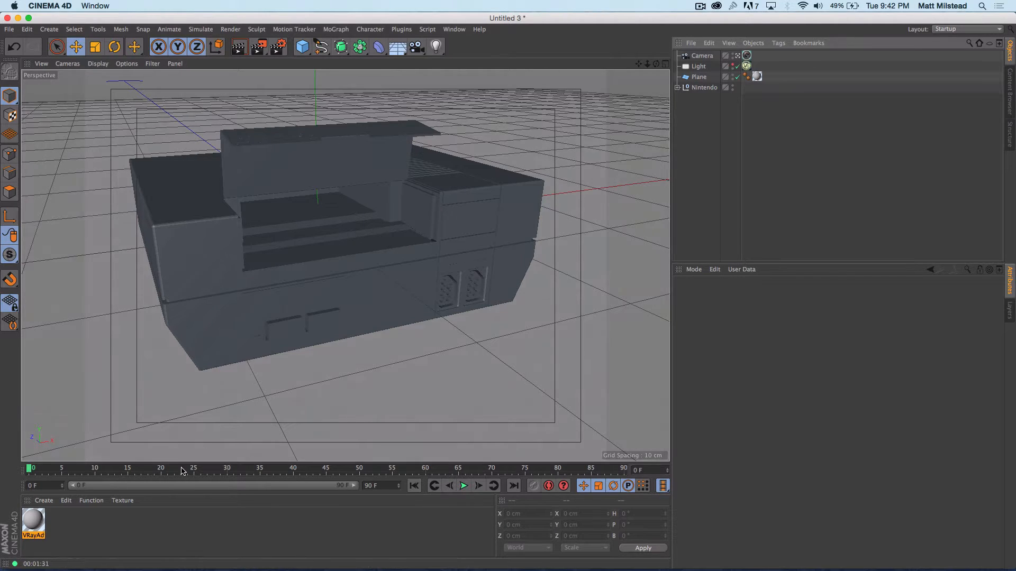
left_click(51, 501)
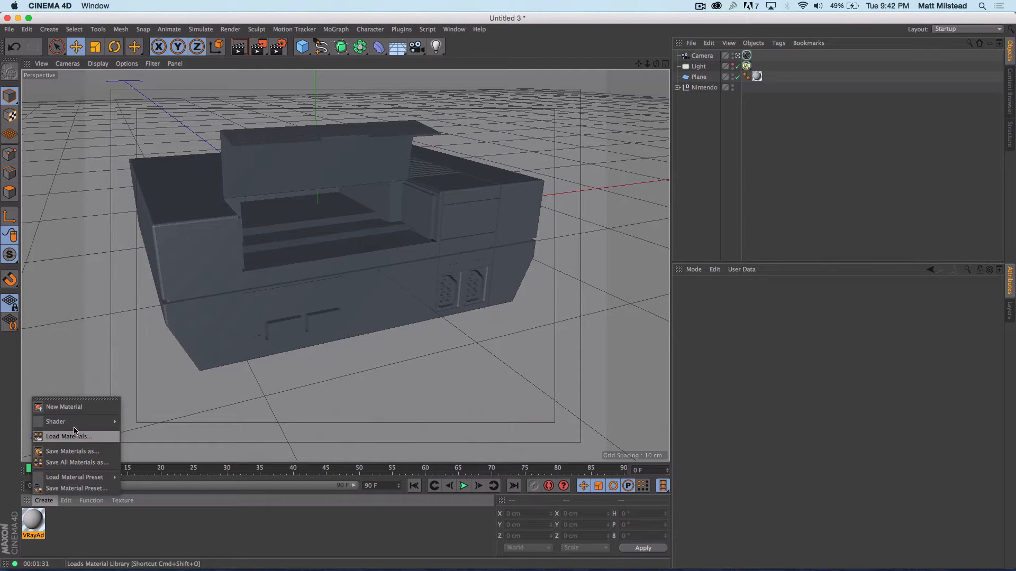
mouse_move(90, 423)
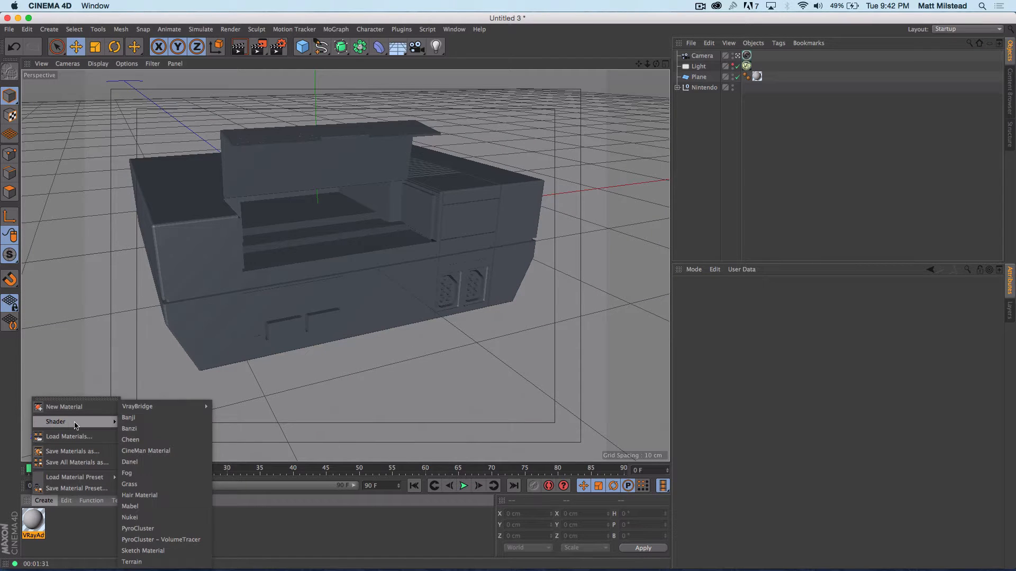
left_click(683, 135)
Review the attributes of the Nintendo null, the Plane, the Light and the Camera in the scene
left_click(697, 88)
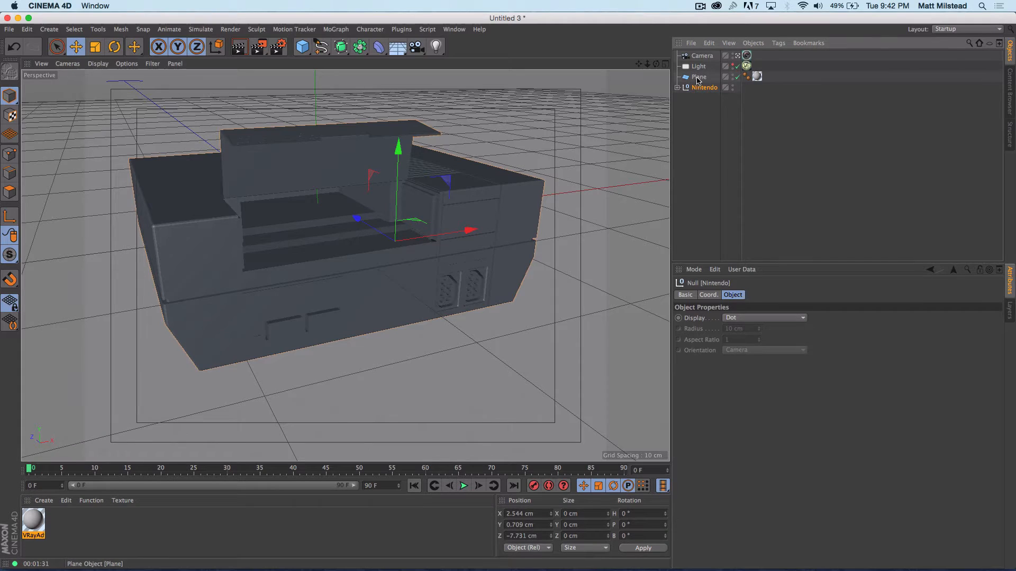
left_click(697, 78)
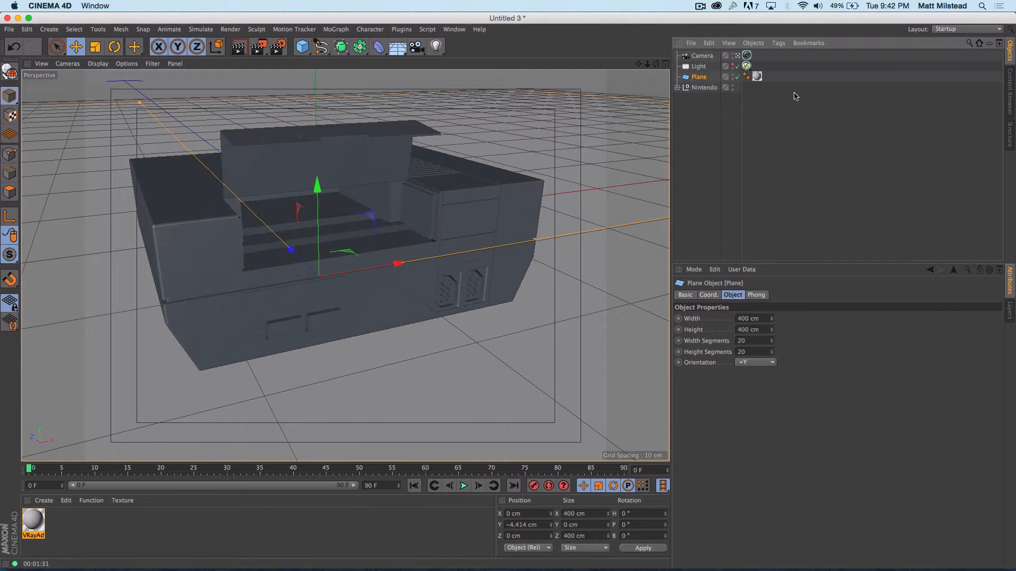
left_click(697, 67)
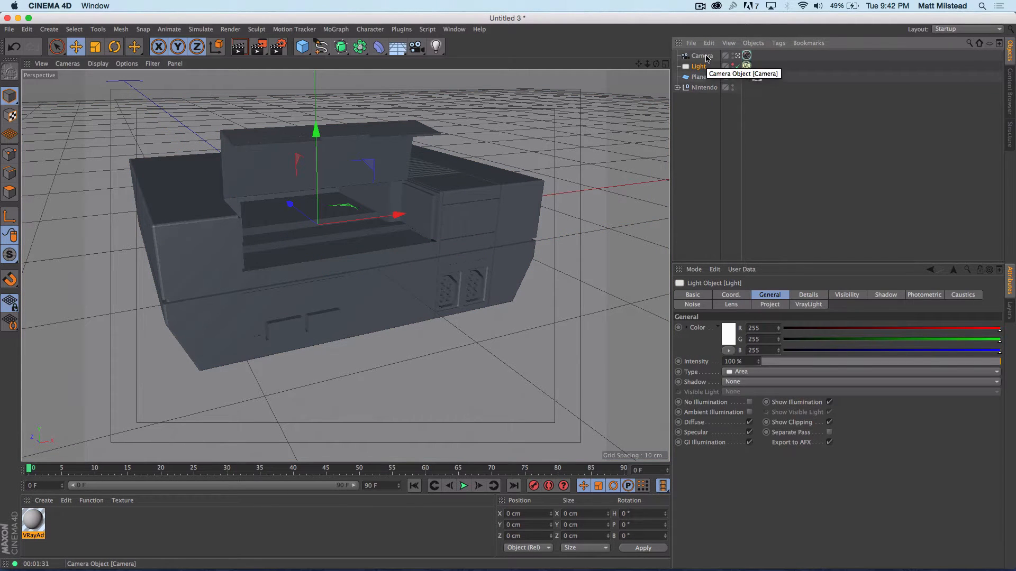
left_click(705, 57)
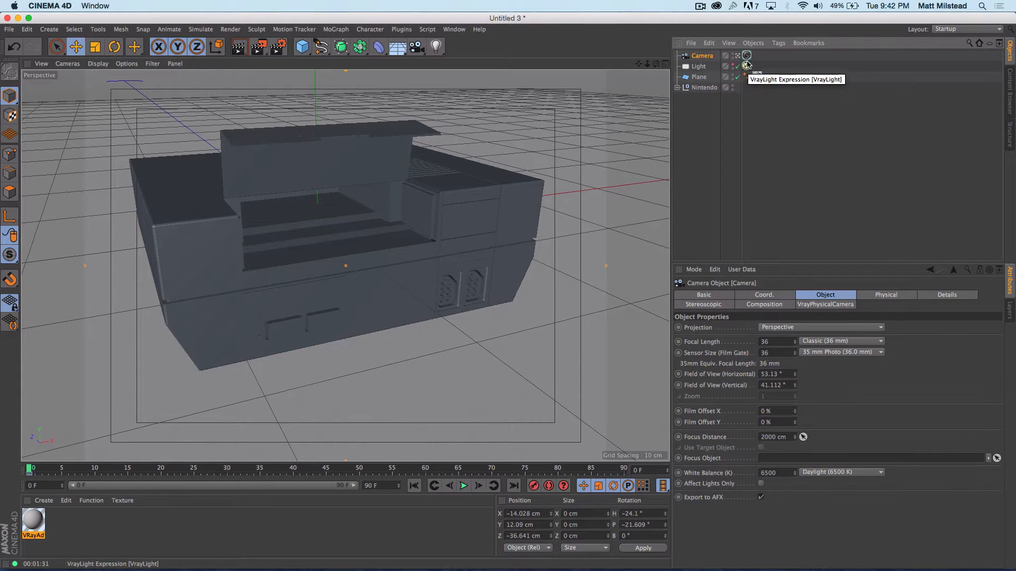
left_click(704, 68)
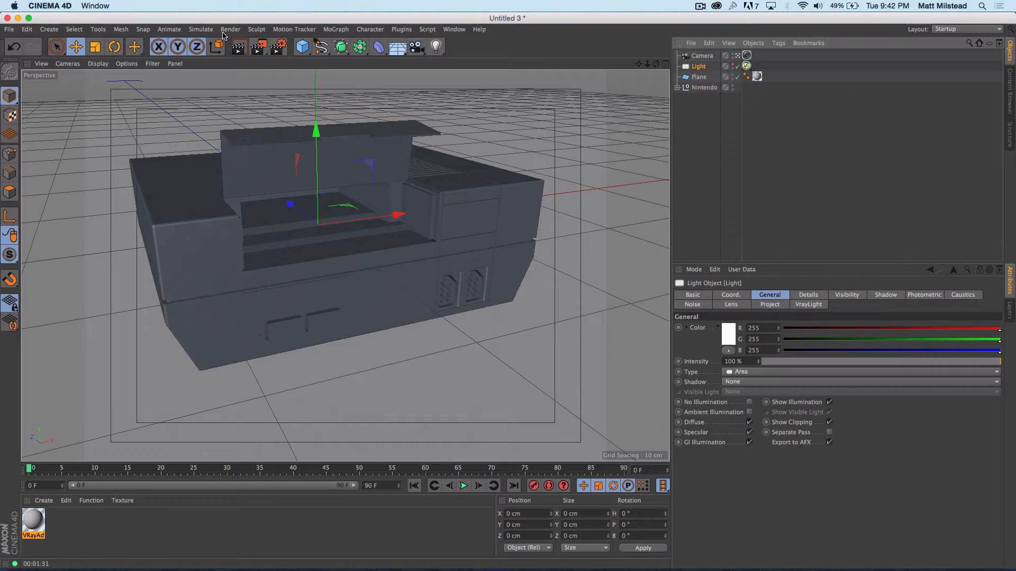
Review the VrayBridge render settings for Indirect Illumination (GI) and Vray DR distributed rendering
left_click(277, 48)
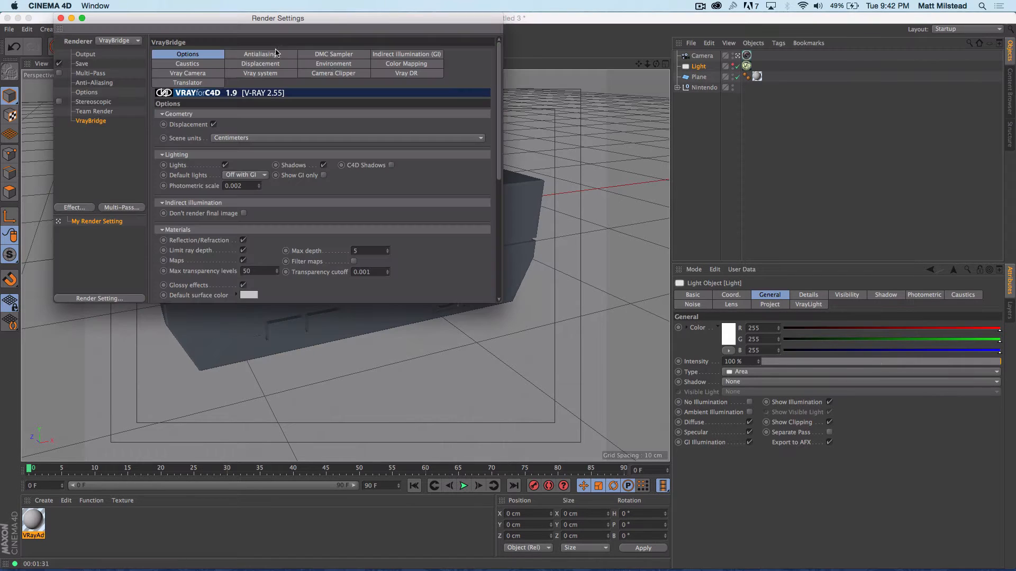
left_click(392, 55)
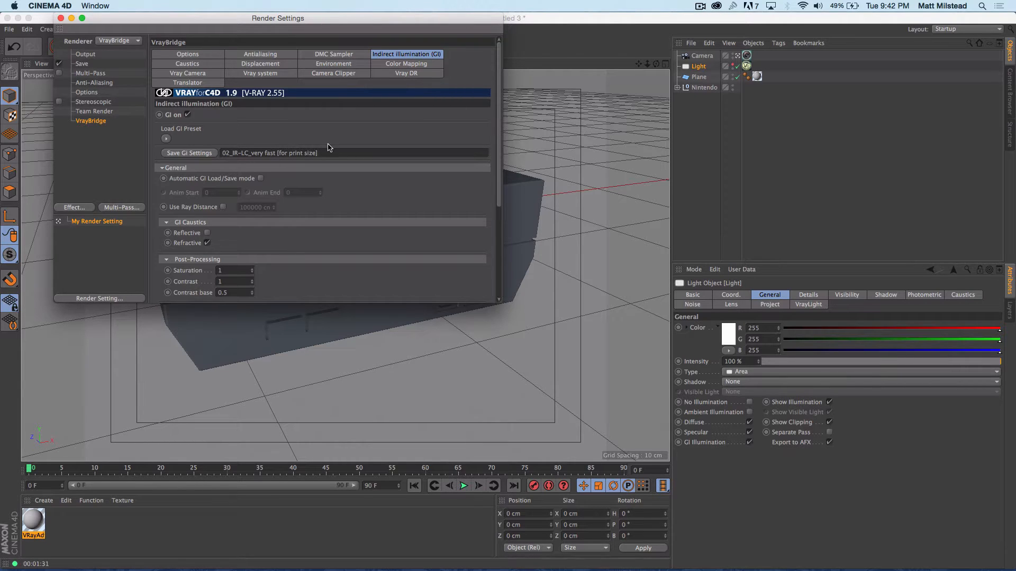
left_click(412, 75)
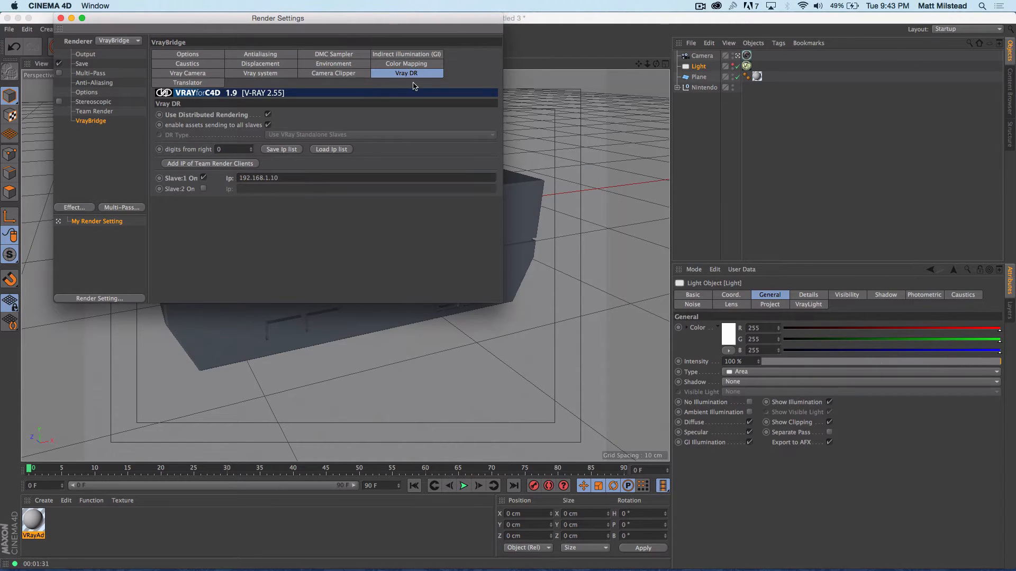
left_click(61, 19)
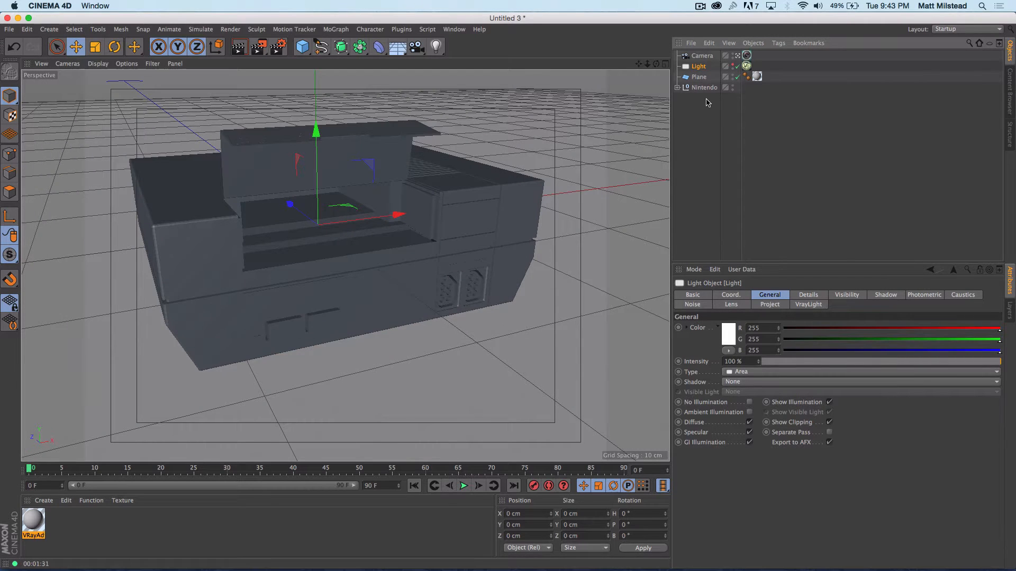
Inspect the Light's VrayLight area light settings, including the dome type and its HDR texture
left_click(708, 104)
left_click(705, 67)
left_click(752, 295)
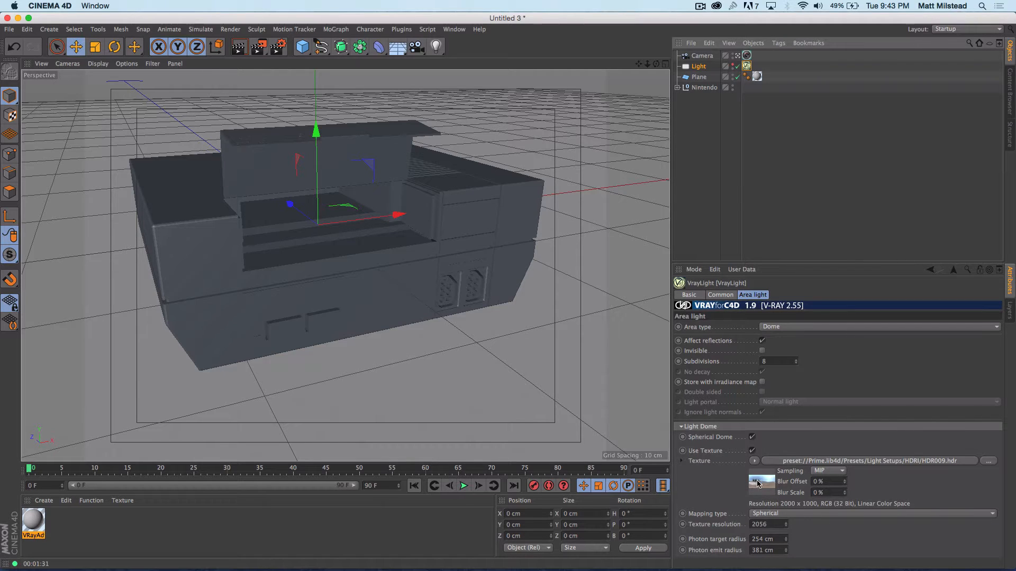
left_click(707, 126)
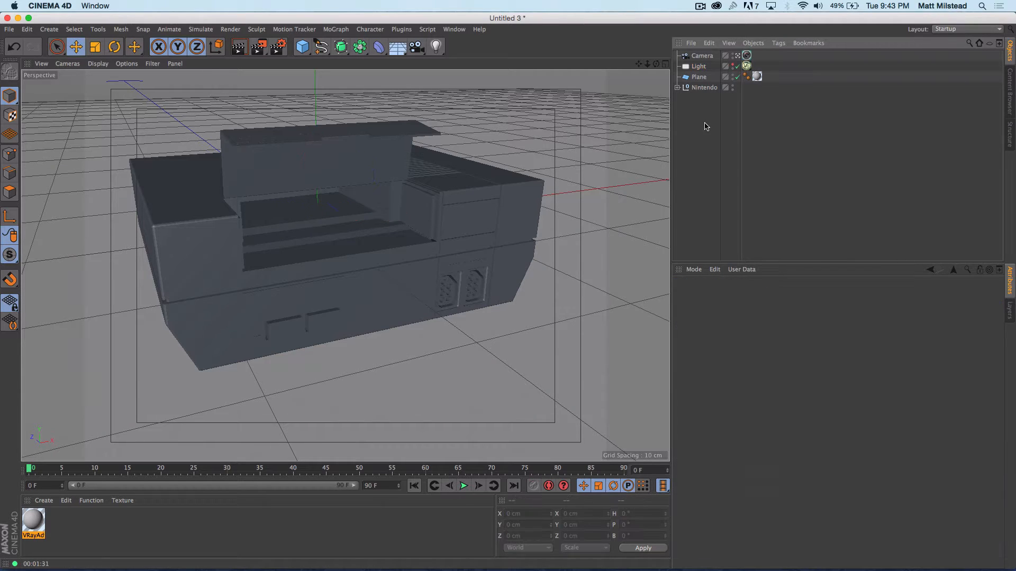
Create a new VRayAdvancedMaterial and enlarge the area showing its attributes
left_click(701, 88)
left_click(44, 500)
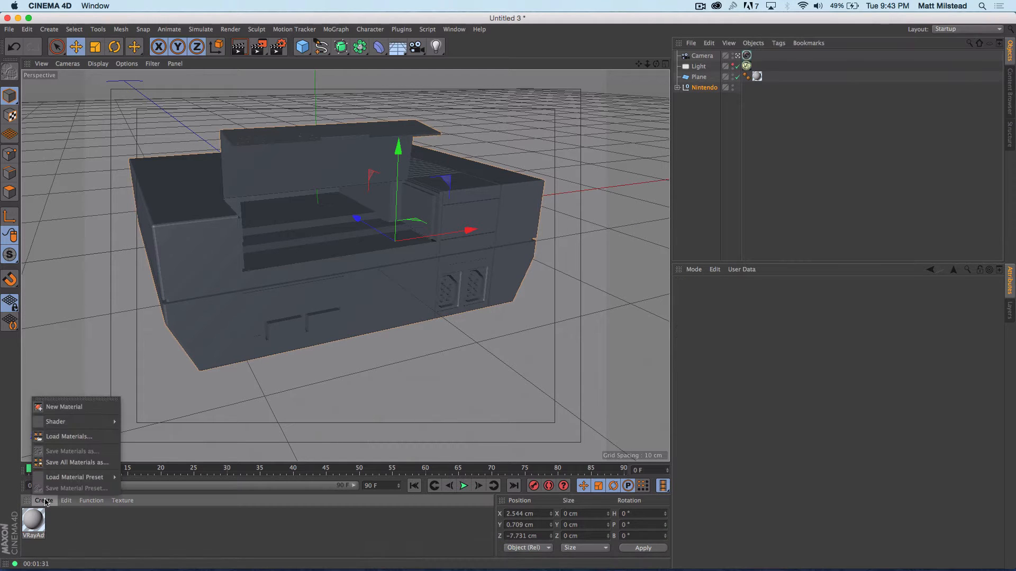
mouse_move(63, 423)
mouse_move(164, 410)
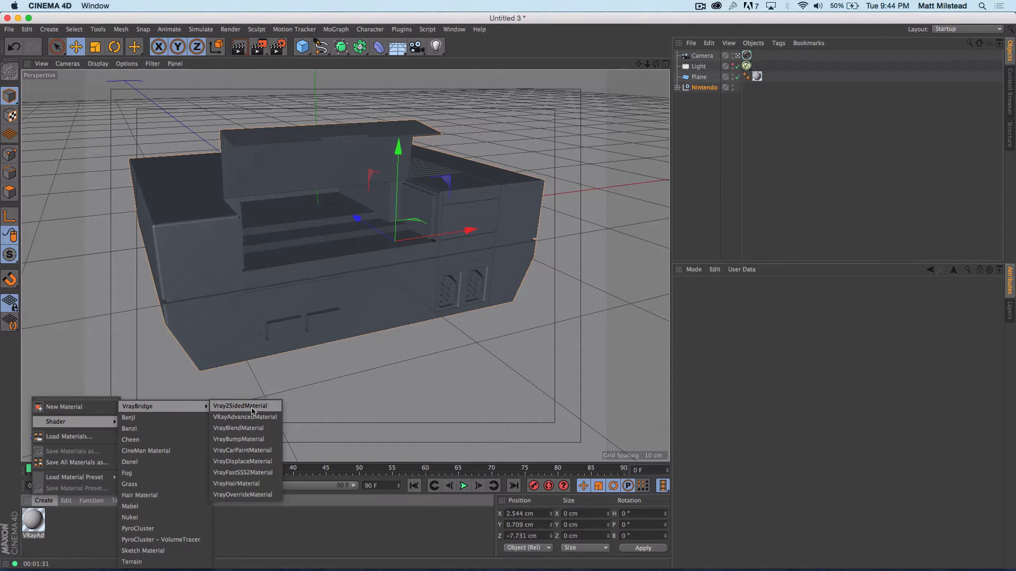
left_click(228, 421)
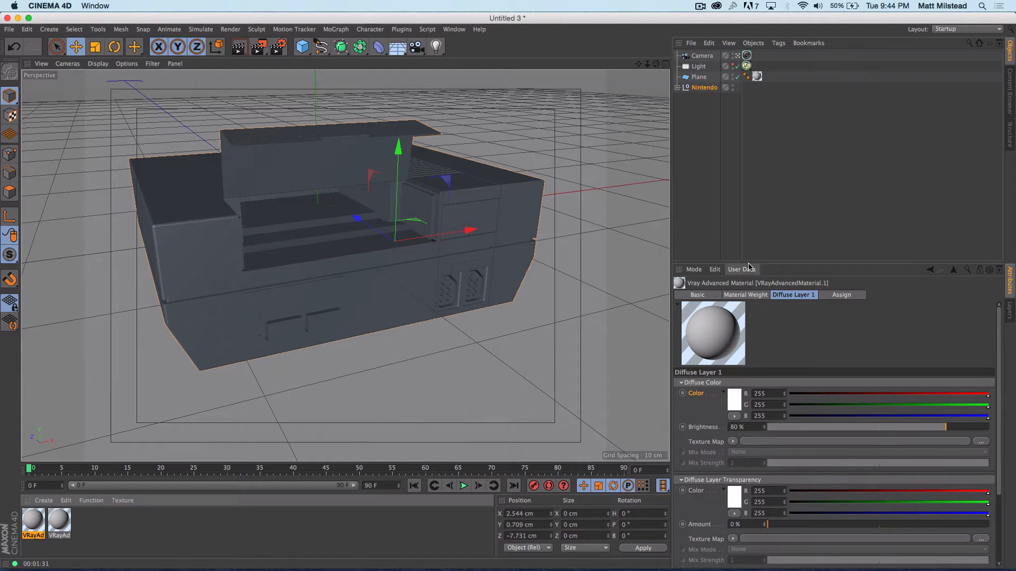
left_click_drag(746, 263, 746, 201)
Set the new material's Diffuse Layer 1 color to dark red, RGB 173, 36, 36
double_click(33, 524)
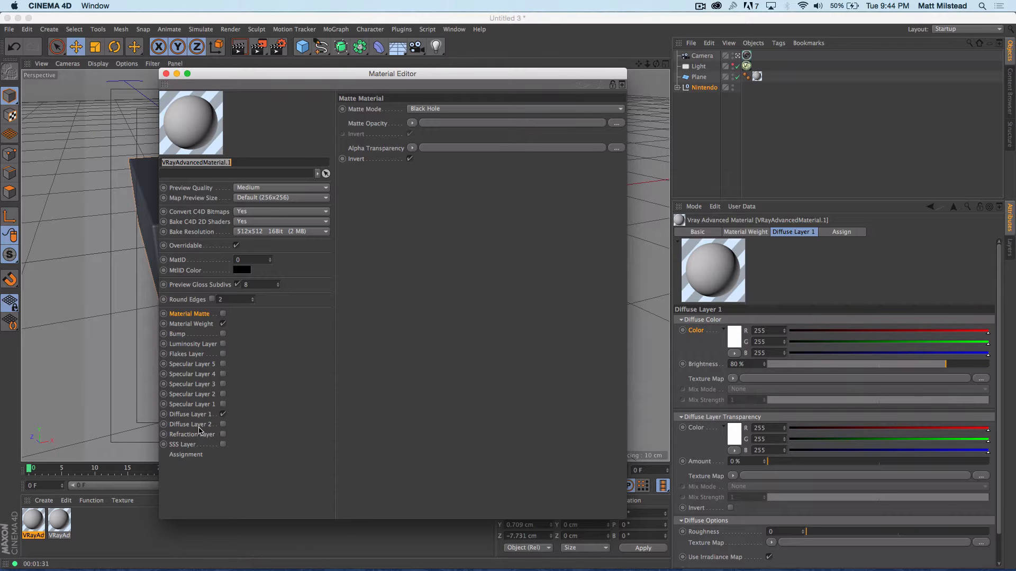
left_click(184, 415)
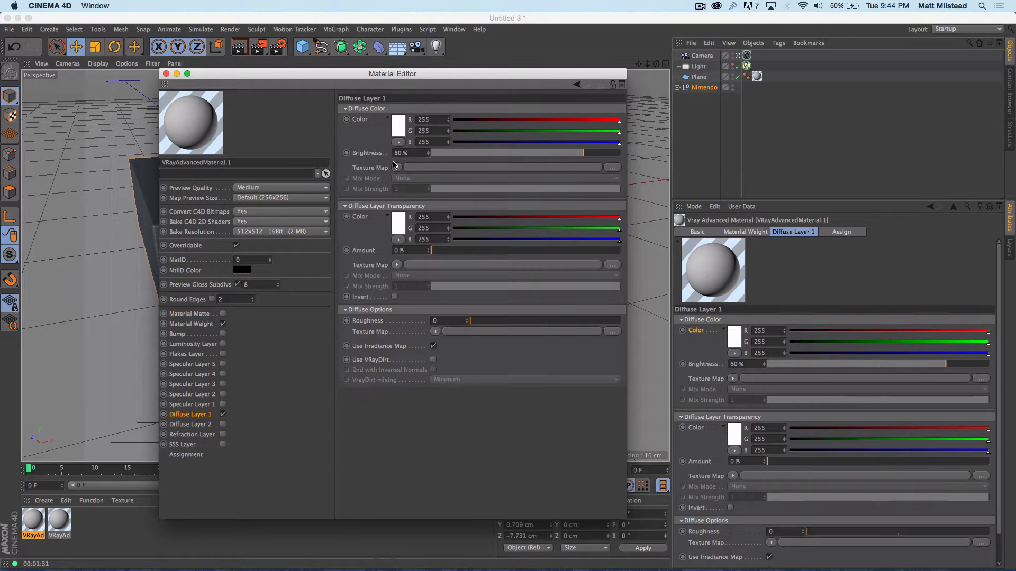
left_click(401, 127)
left_click(394, 114)
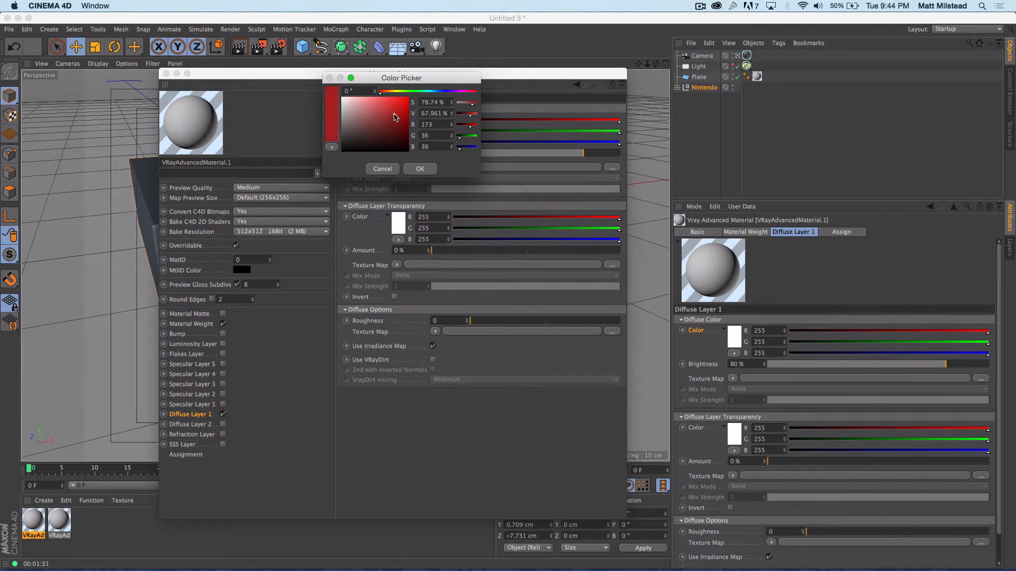
left_click(426, 172)
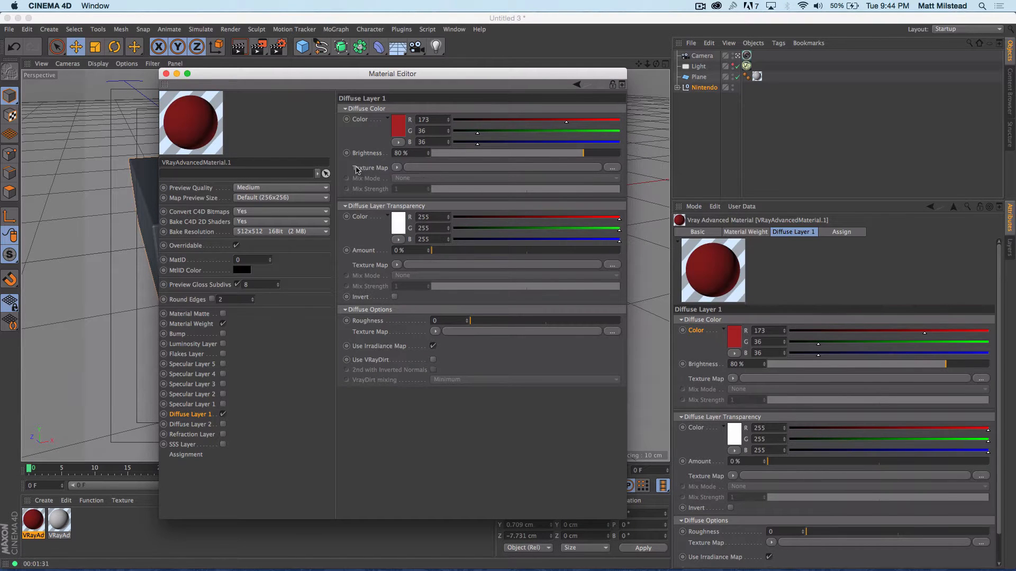
Try a Checkerboard surface shader as the Diffuse Color texture map of Diffuse Layer 1, and clear it
left_click(398, 169)
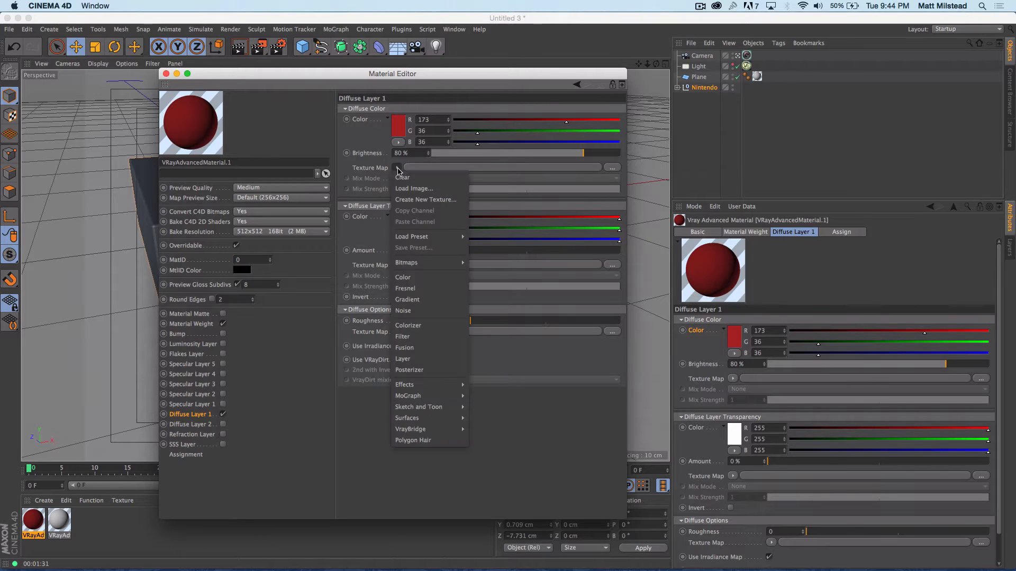
mouse_move(438, 424)
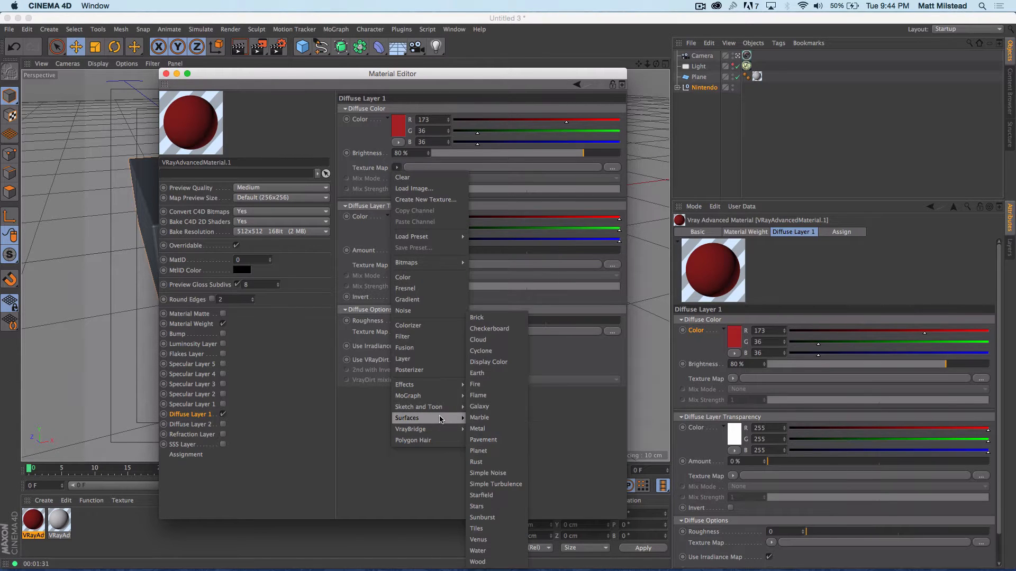
left_click(490, 329)
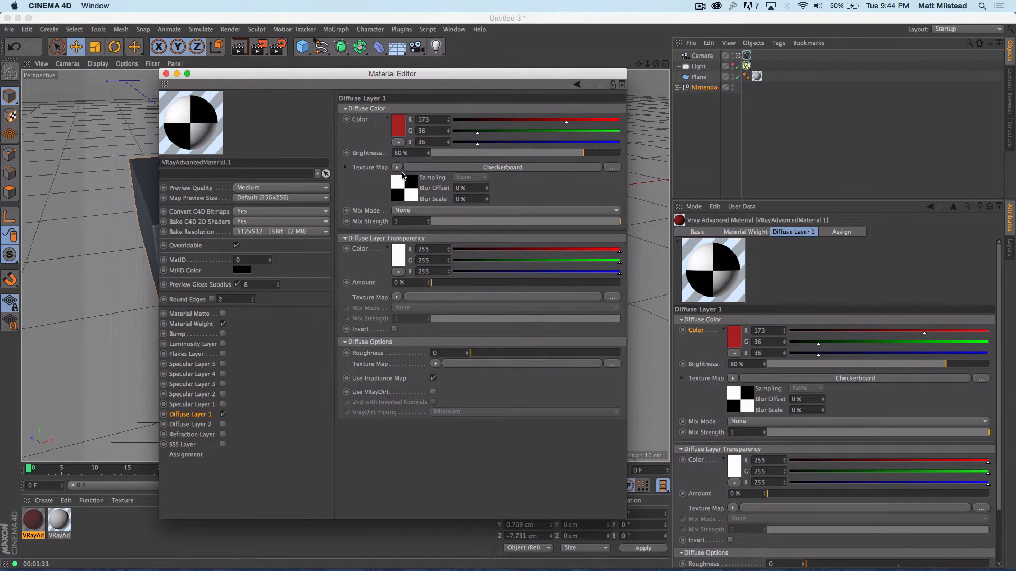
left_click(398, 168)
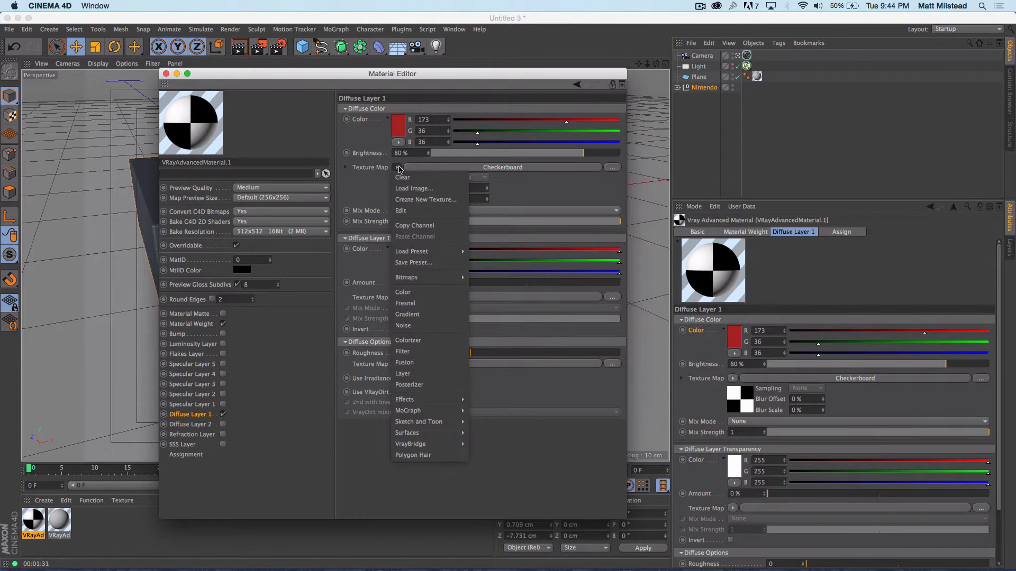
left_click(407, 175)
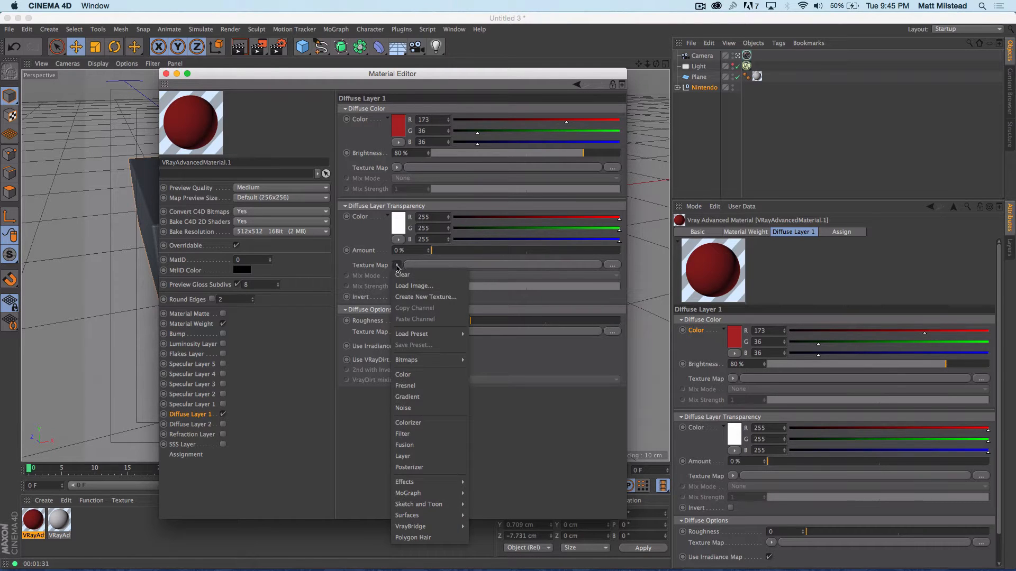
Load a Checkerboard shader as the Diffuse Layer Transparency texture map, clear it, and undo the clearing
mouse_move(447, 484)
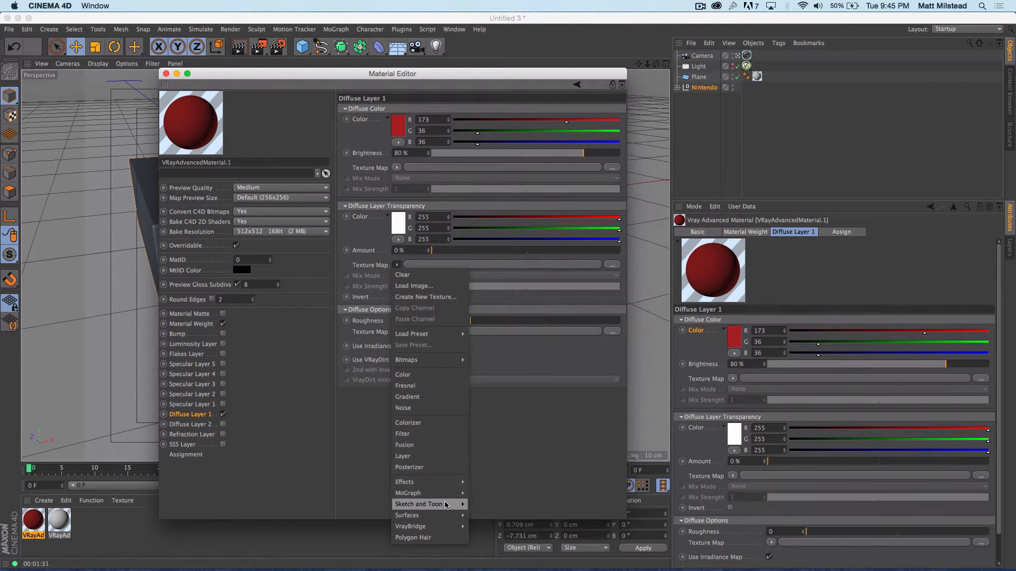
mouse_move(448, 515)
left_click(489, 328)
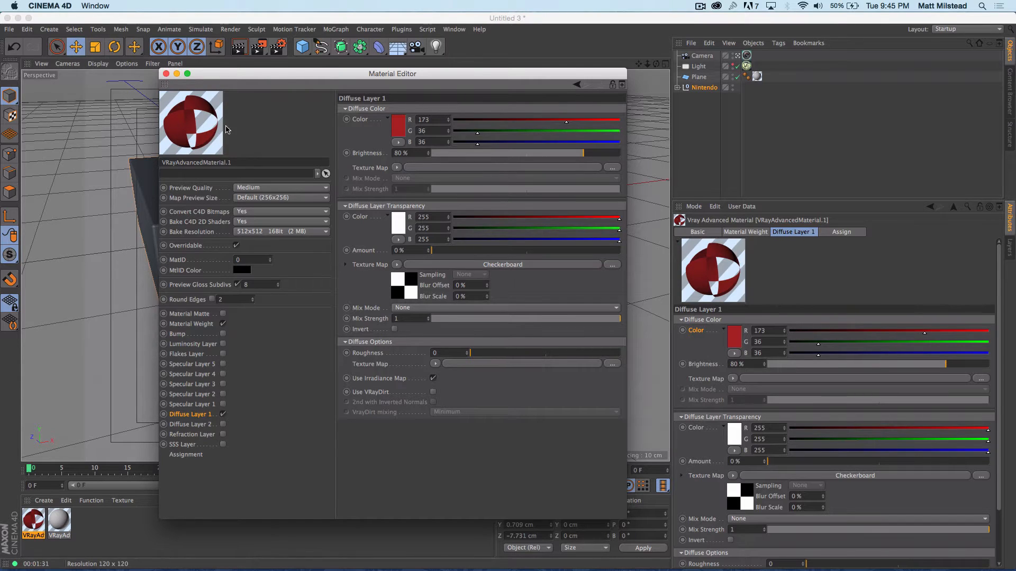
left_click(396, 265)
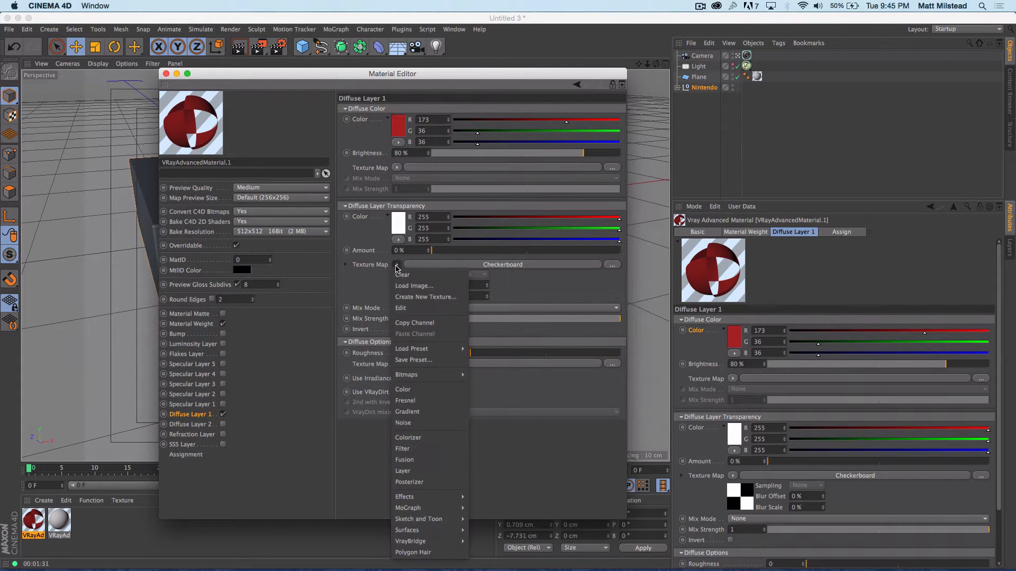
left_click(402, 275)
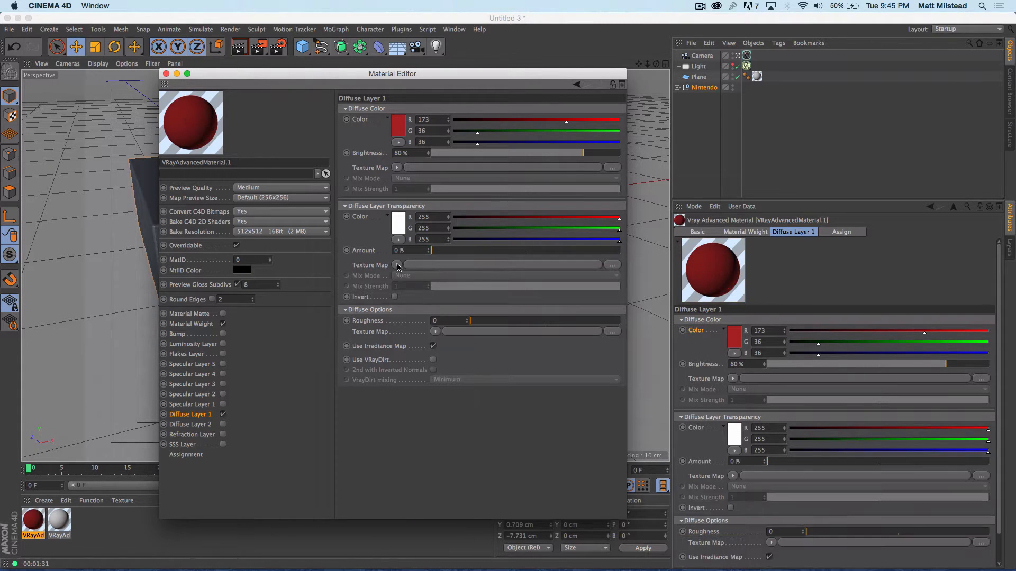
key("super+z")
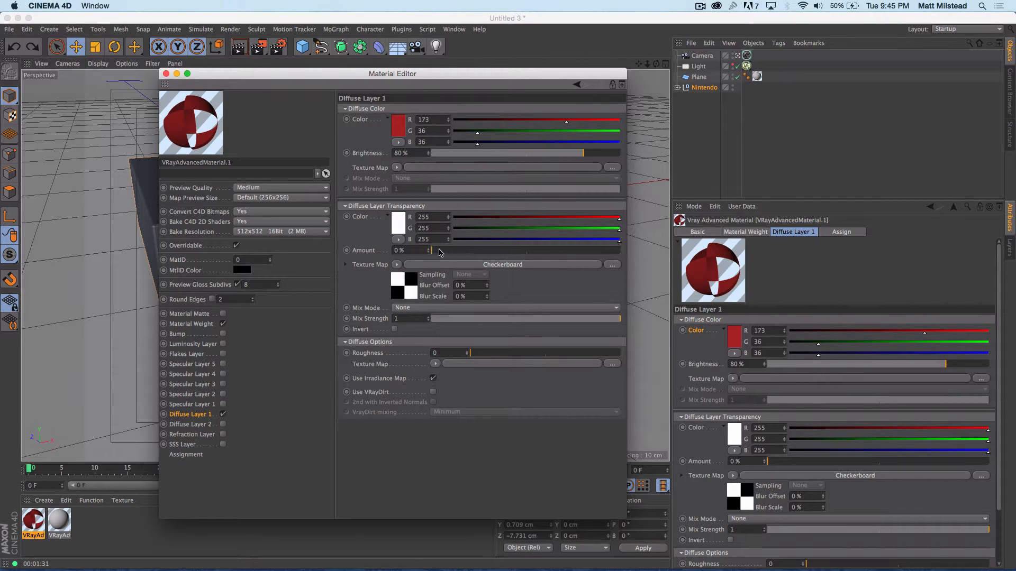
Try out the transparency Amount and the Checkerboard's Mix Strength, and clear the transparency texture map
left_click_drag(439, 250, 392, 252)
left_click_drag(604, 321, 671, 318)
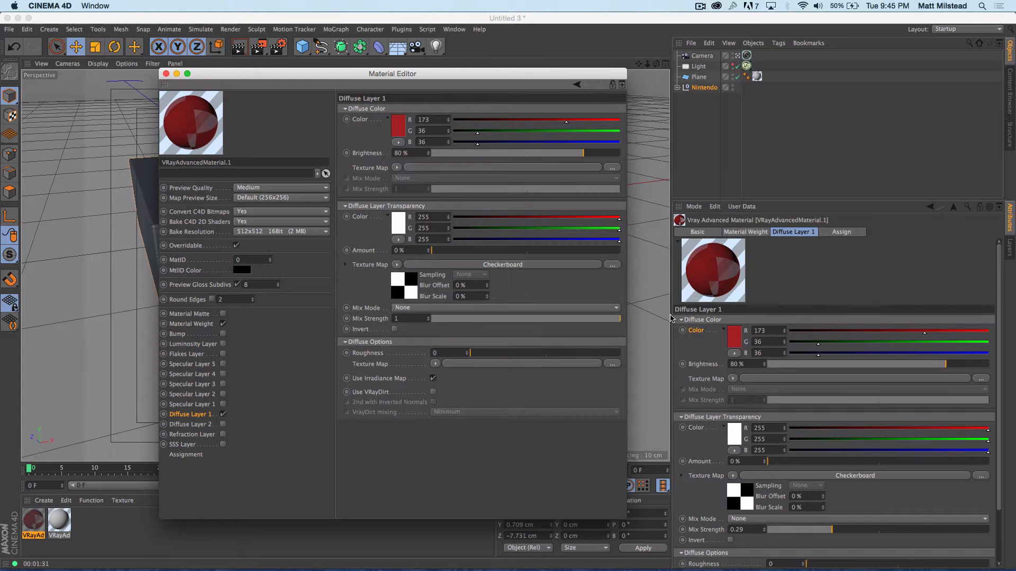
left_click(398, 265)
left_click(410, 272)
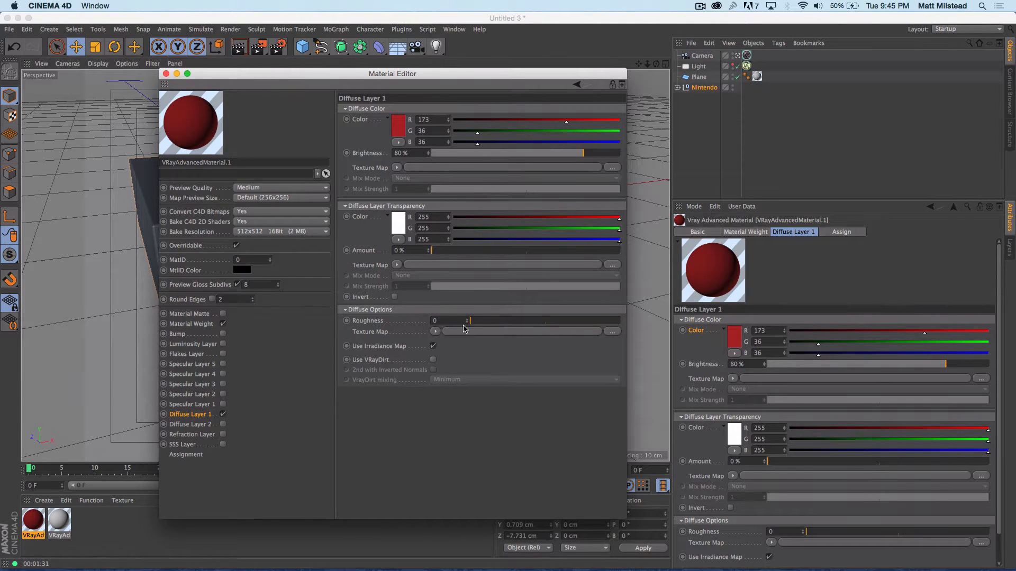
Enable Specular Layer 1 on the red material and check its specular types, keeping Blinn
left_click_drag(488, 321, 444, 324)
left_click(203, 405)
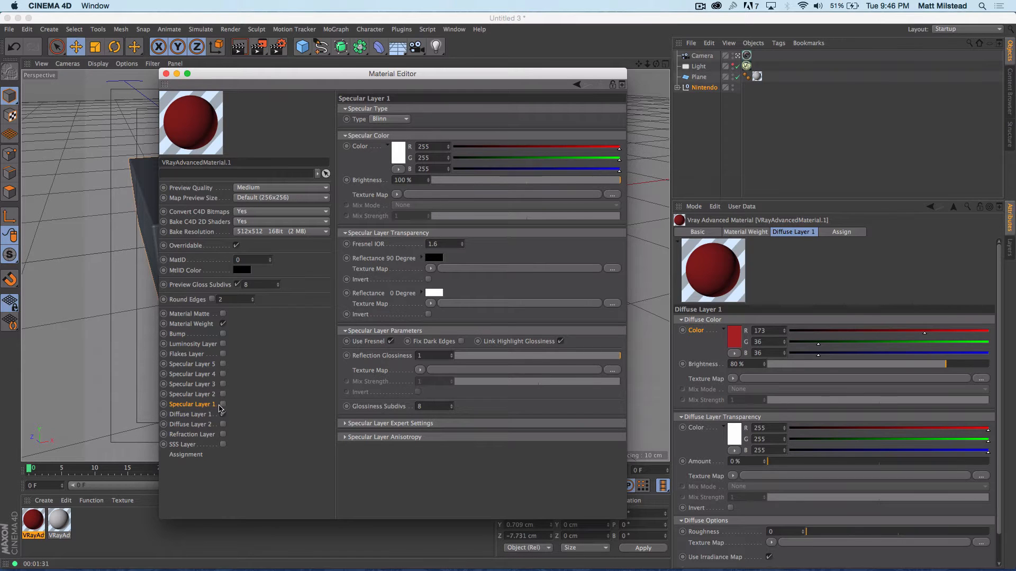
left_click(223, 404)
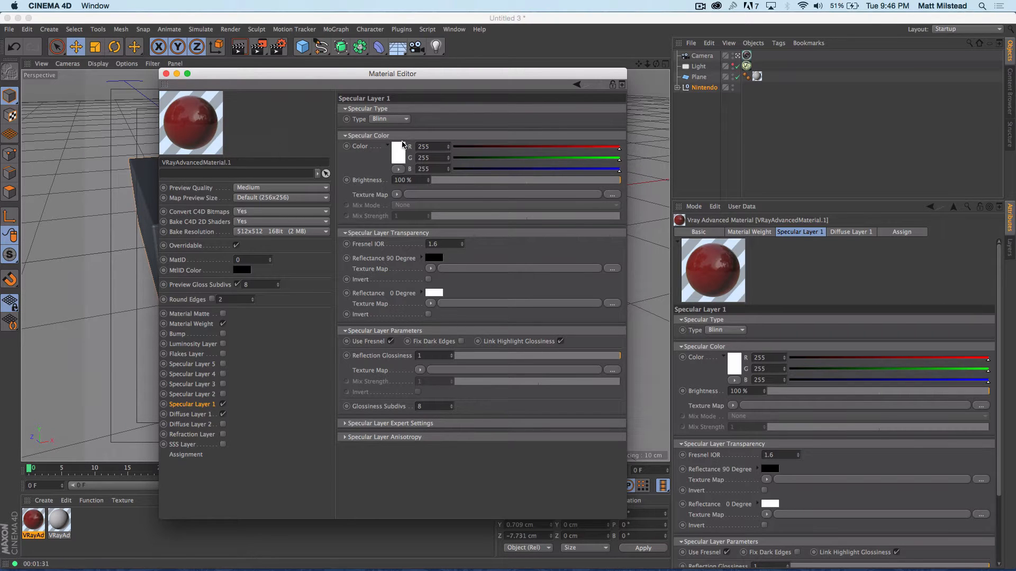
left_click(393, 119)
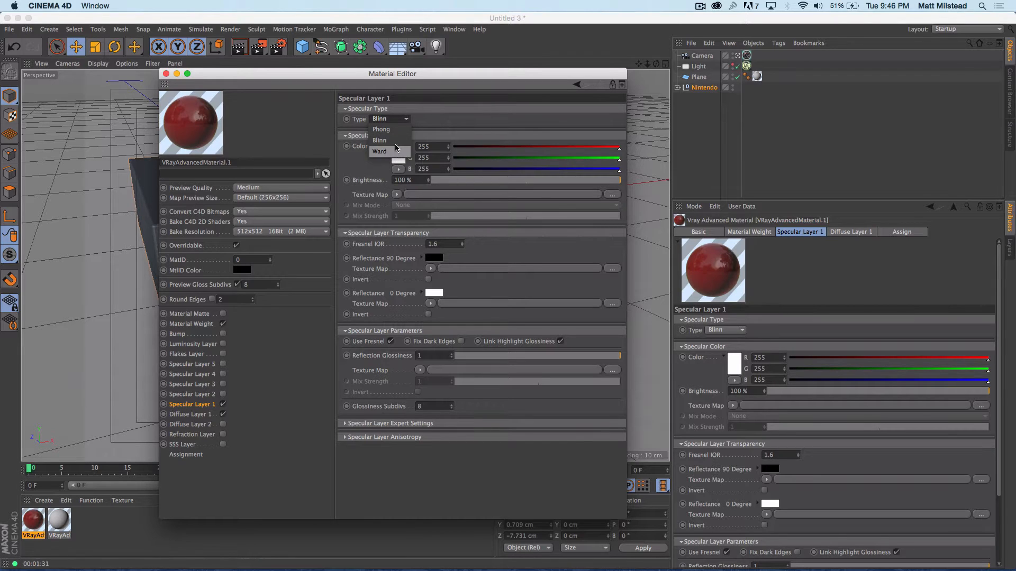
left_click(449, 116)
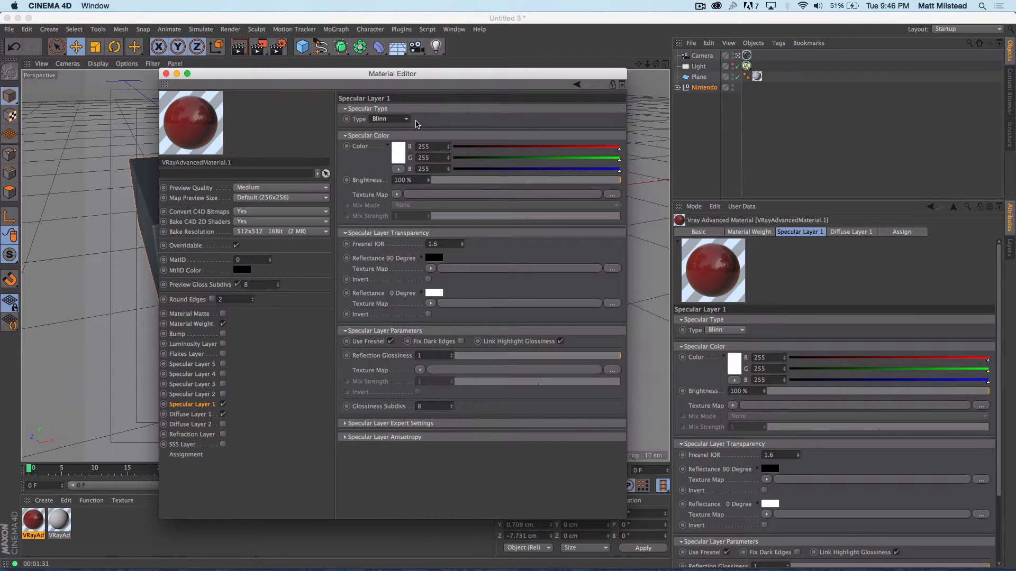
Try a yellow-green Specular Color, RGB 199, 232, 34, on Specular Layer 1, and restore it to white
left_click(396, 159)
left_click_drag(378, 121, 387, 120)
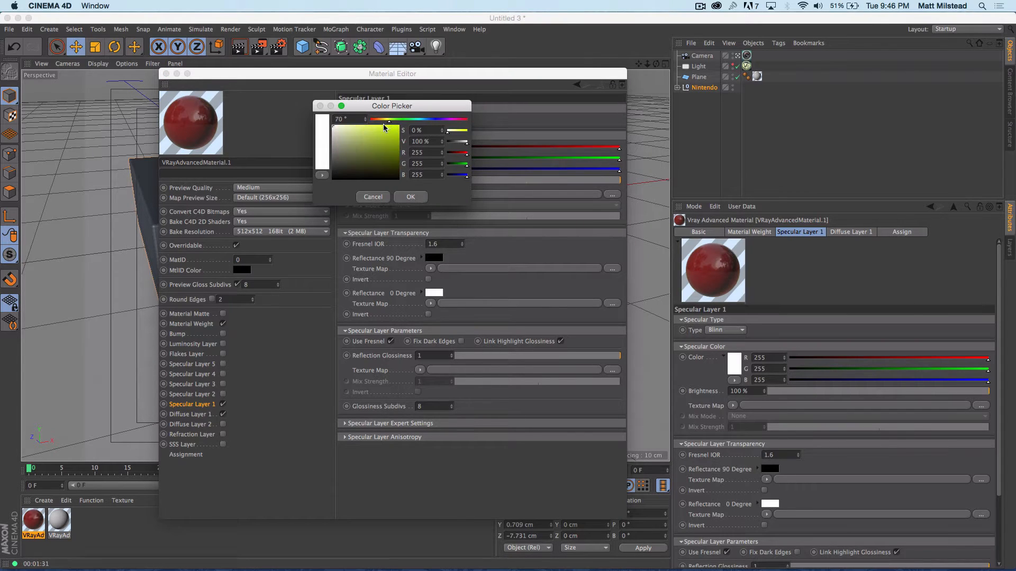
left_click(389, 131)
left_click(410, 197)
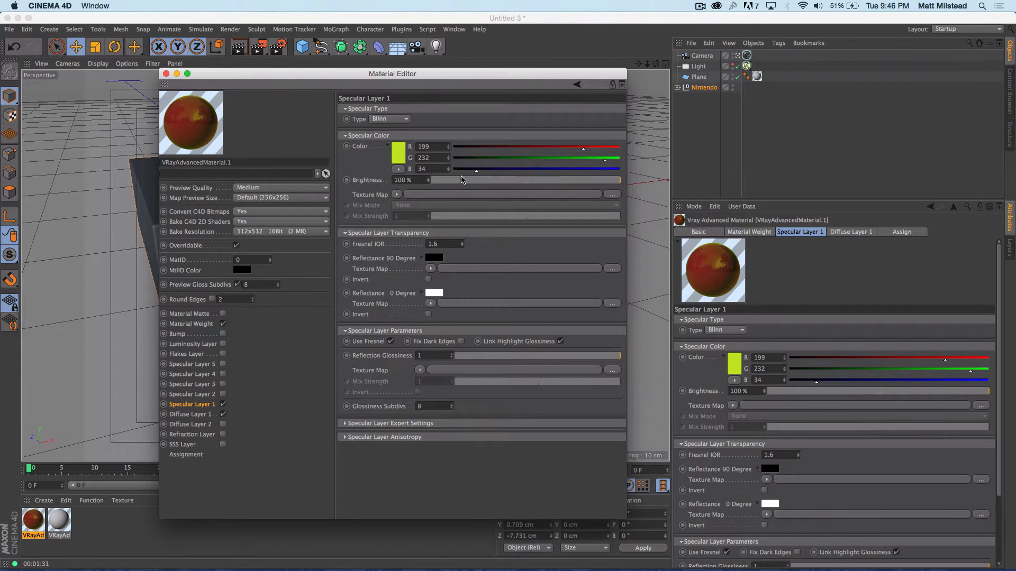
left_click(396, 155)
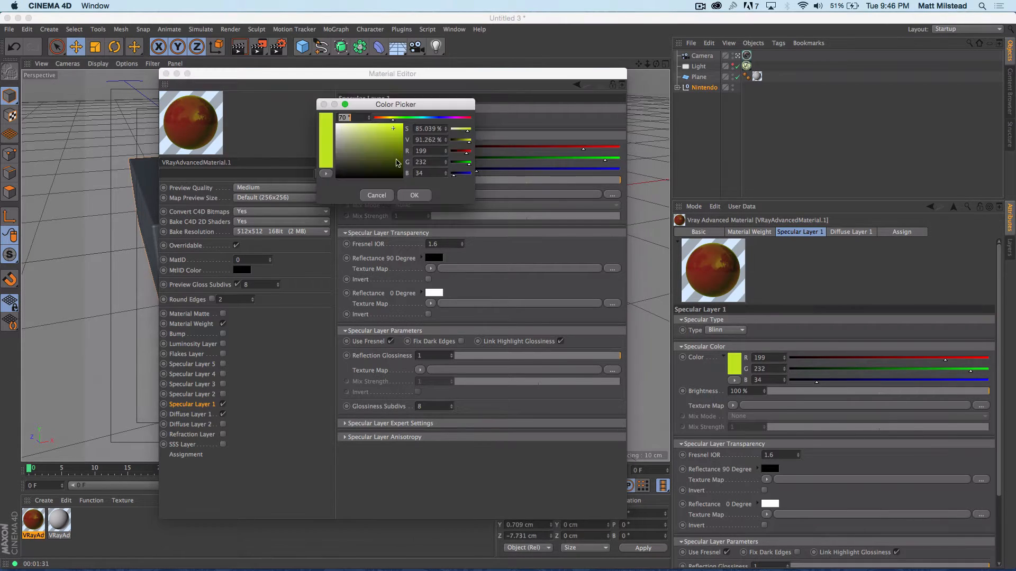
left_click(341, 115)
left_click(419, 200)
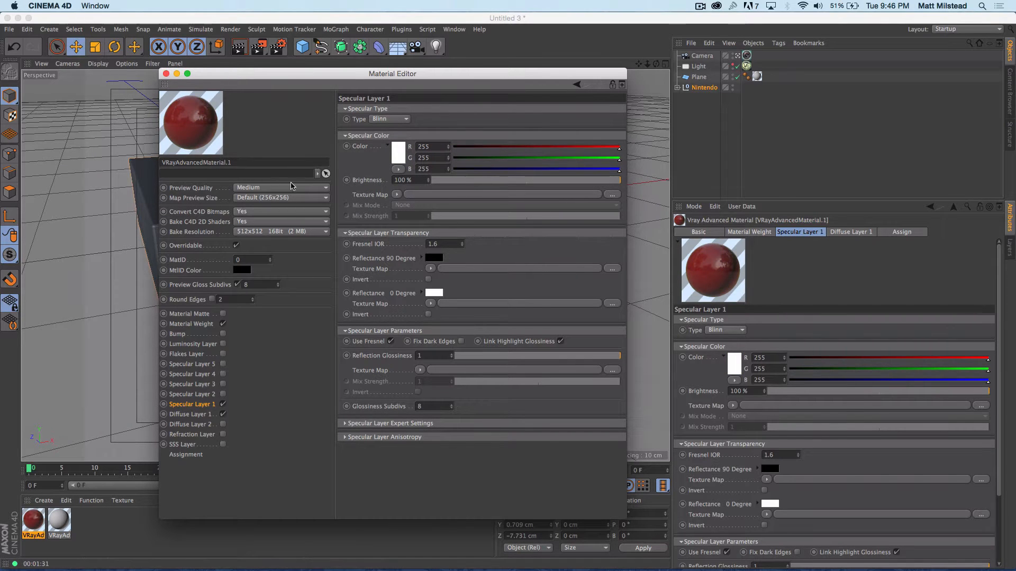
Try a Checkerboard shader as the Specular Color texture map of Specular Layer 1, and clear it
left_click(397, 195)
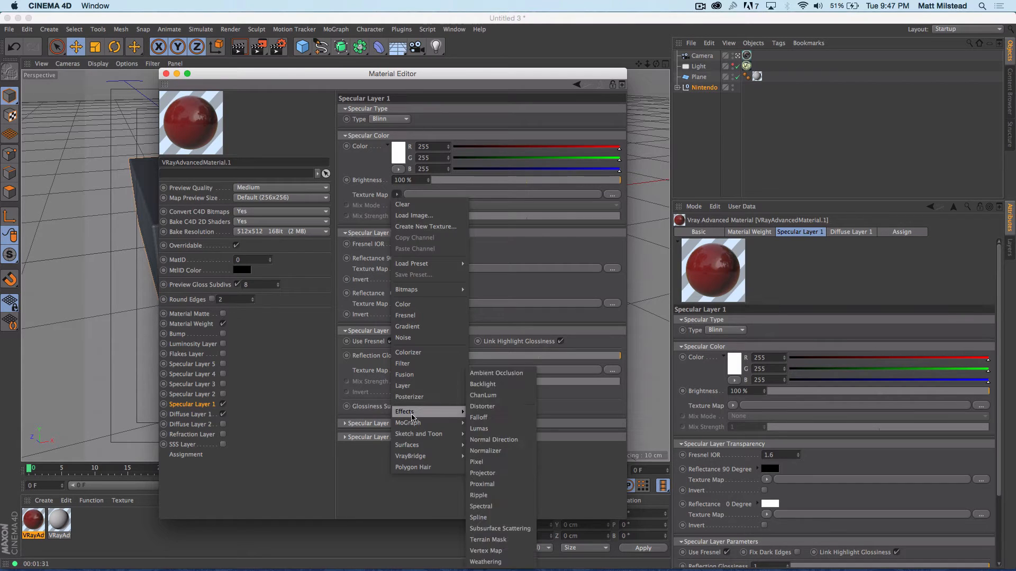
mouse_move(418, 435)
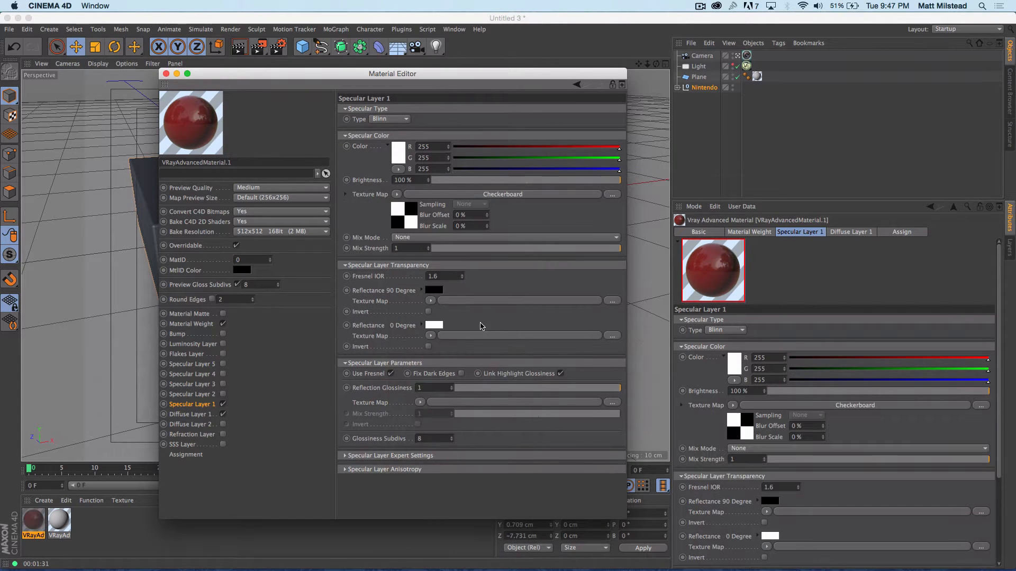
left_click(503, 331)
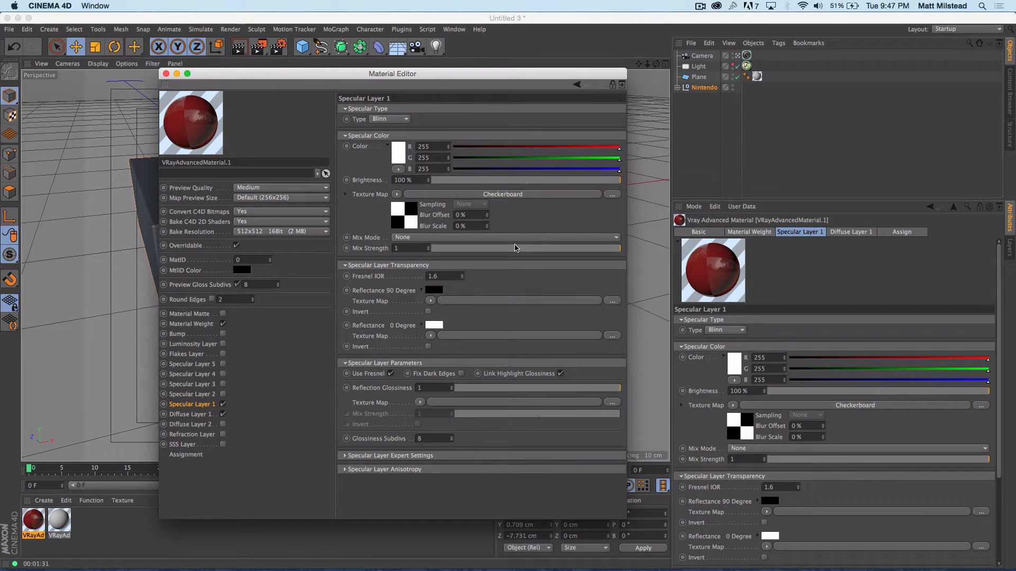
left_click(396, 195)
left_click(415, 201)
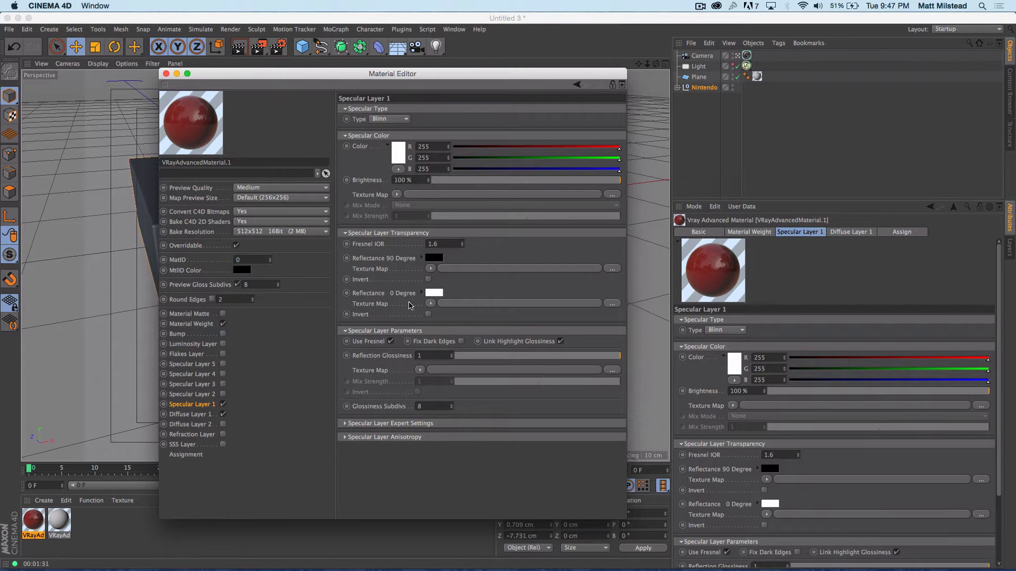
Turn off Use Fresnel, try specular transparency Amounts of 100% and 95%, and turn Use Fresnel back on
left_click(391, 342)
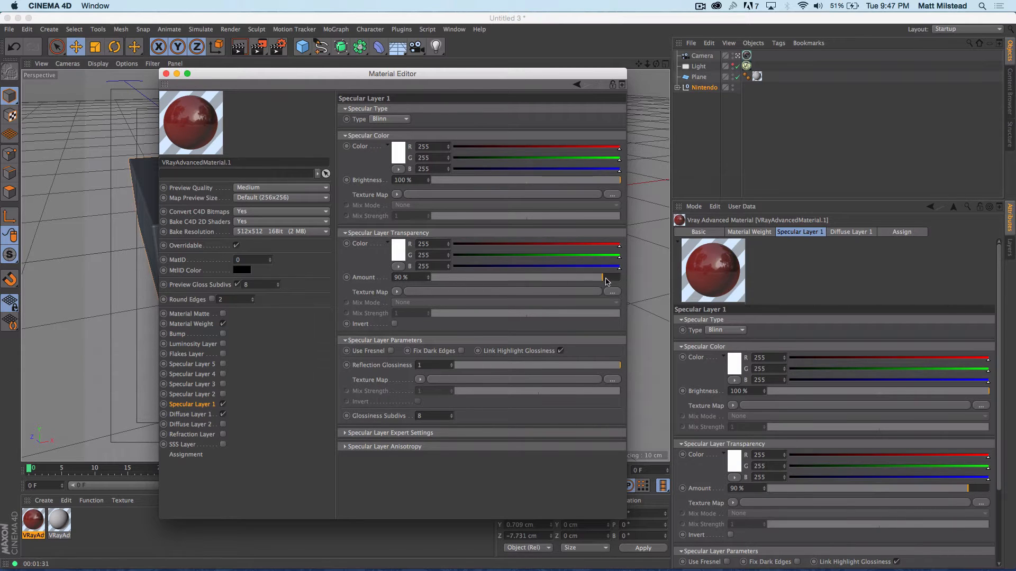
mouse_move(606, 279)
left_mouse_down()
mouse_move(441, 280)
mouse_move(625, 275)
left_mouse_up()
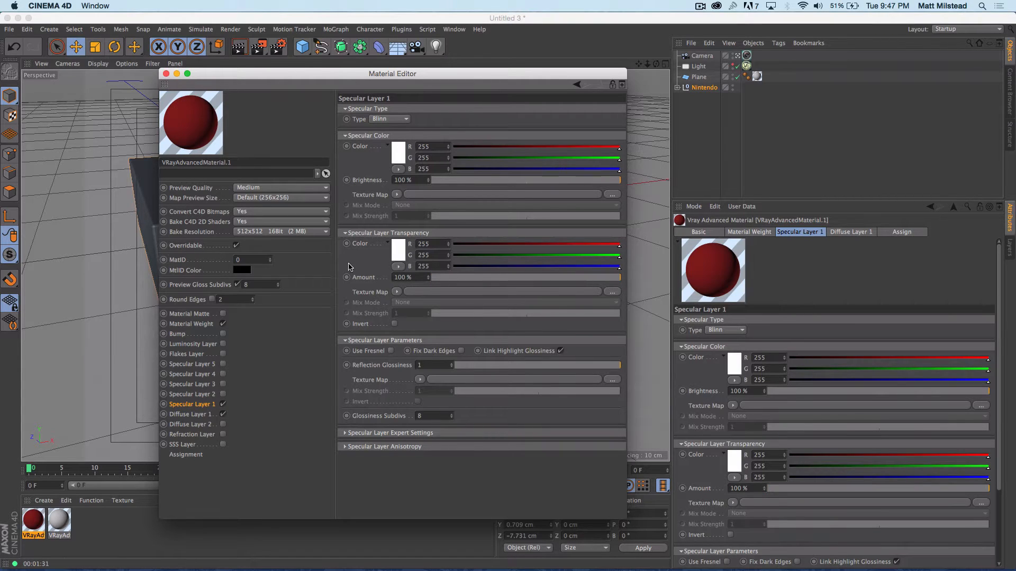
left_click_drag(573, 283, 611, 279)
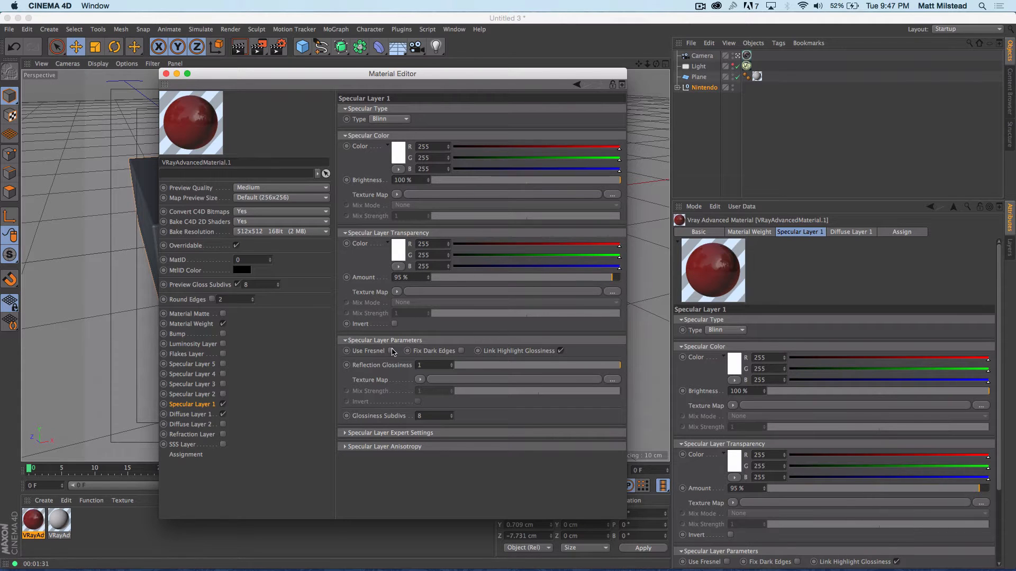
left_click(391, 351)
left_click(391, 341)
left_click(389, 351)
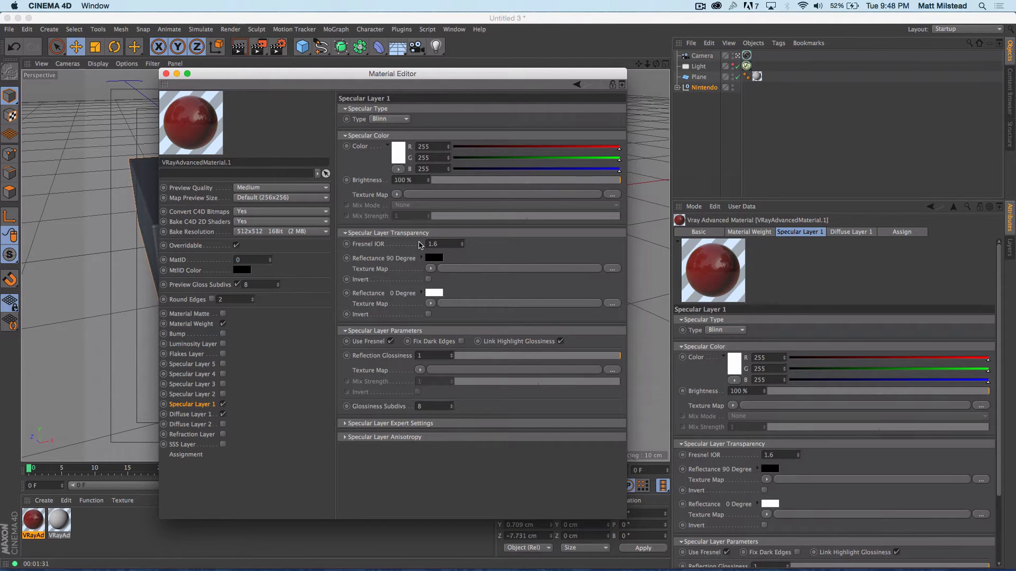
Try a Fresnel IOR of 1.33 on Specular Layer 1, and set it back to 1.6
left_click(449, 245)
type("1.33")
key("Return")
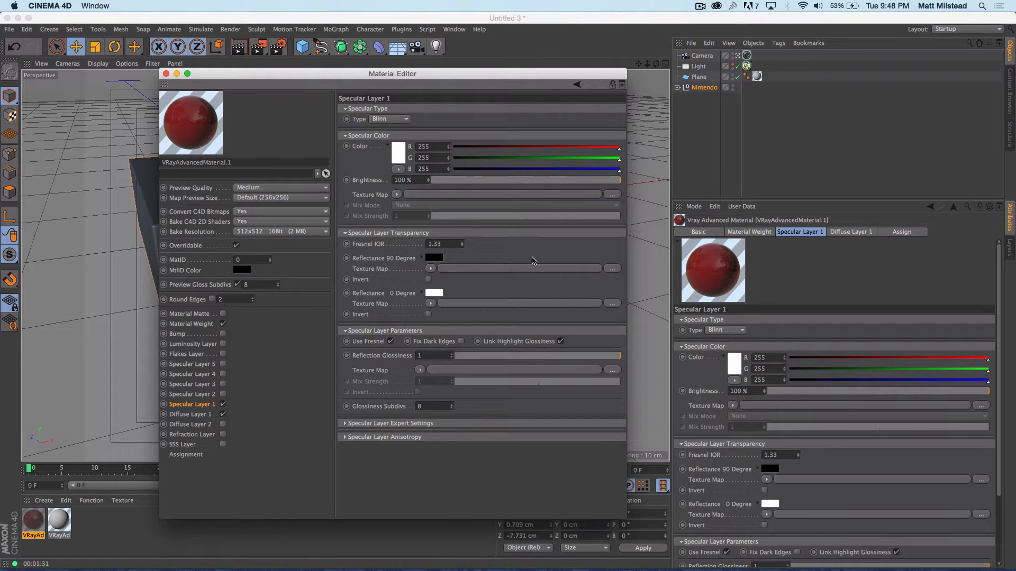
left_click(446, 244)
type("1.6")
key("Return")
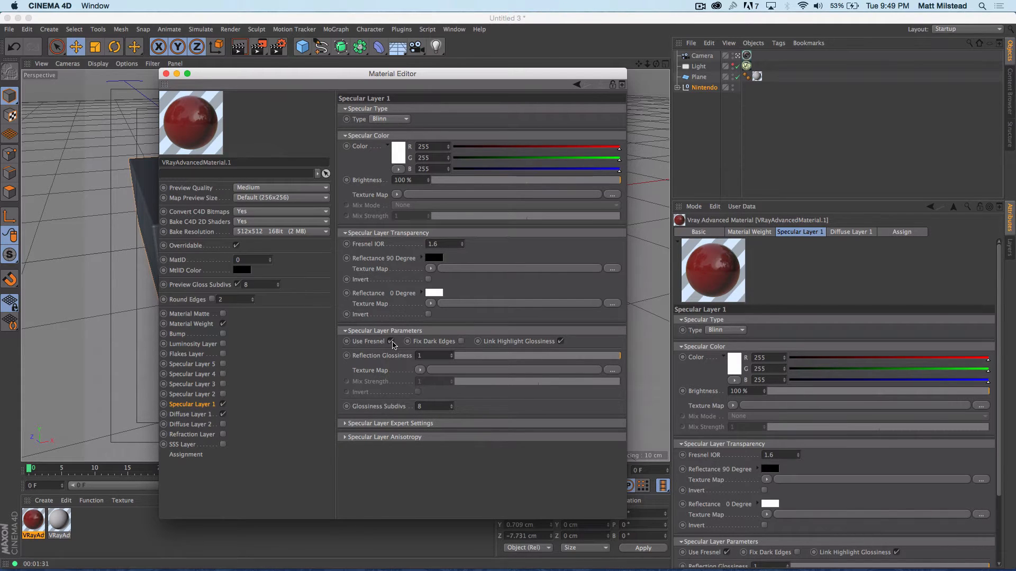
Toggle Fix Dark Edges, unlink the highlight glossiness to try a value of 0.61, and link it again
left_click(462, 342)
left_click(462, 341)
left_click(560, 341)
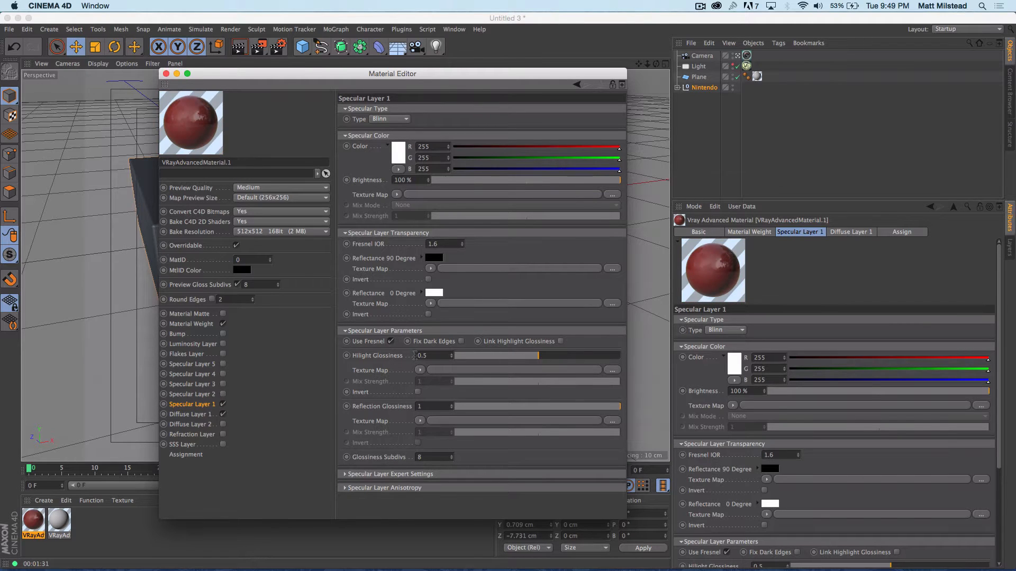
mouse_move(538, 356)
left_mouse_down()
mouse_move(580, 357)
mouse_move(500, 359)
mouse_move(556, 358)
left_mouse_up()
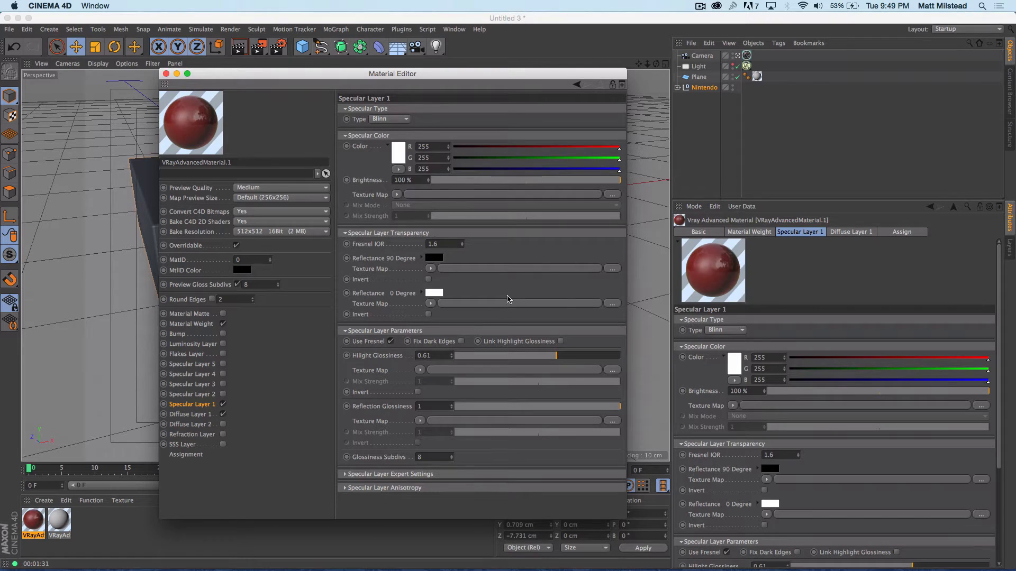
left_click(561, 341)
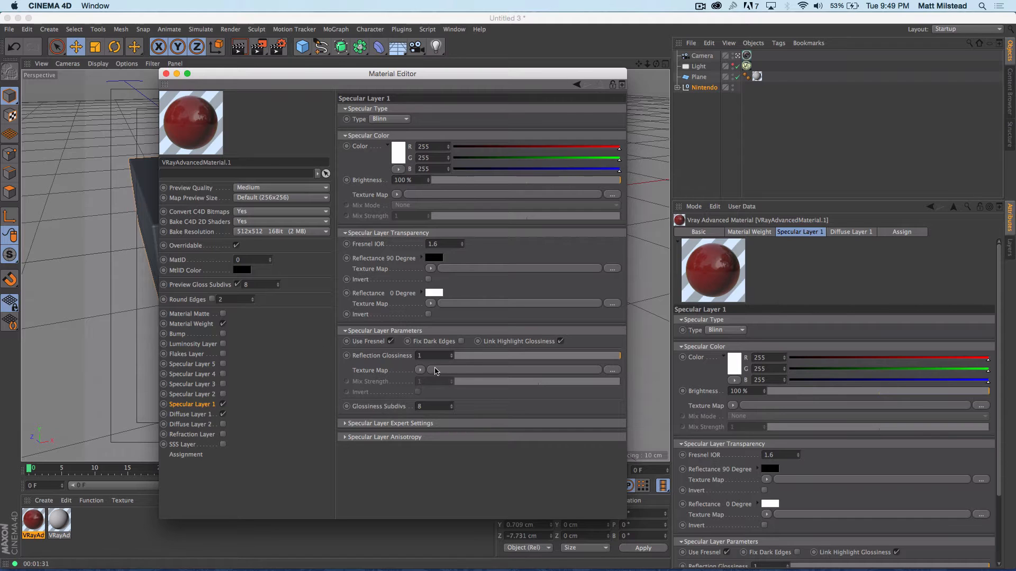
Set the Reflection Glossiness of Specular Layer 1 to 0.9
left_click_drag(526, 360, 580, 357)
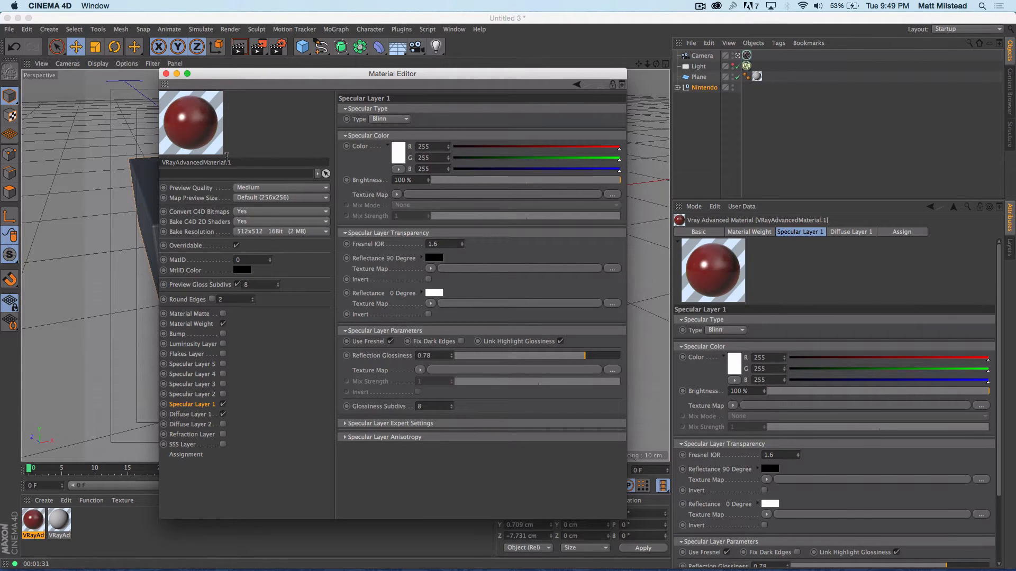
left_click_drag(586, 356, 603, 359)
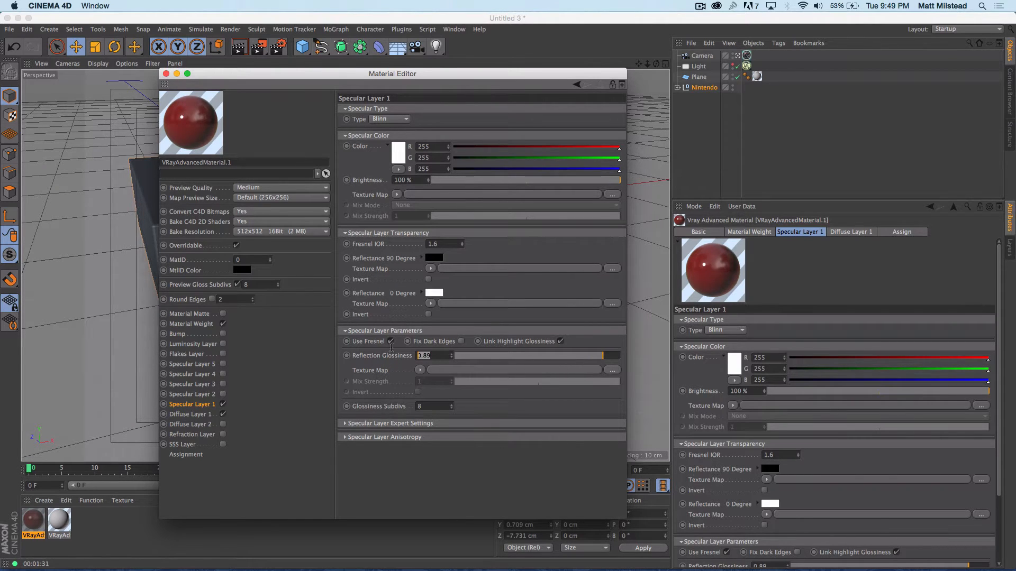
type(".9")
key("Return")
Try a Checkerboard shader as the Reflection Glossiness texture map, and clear it
left_click(421, 370)
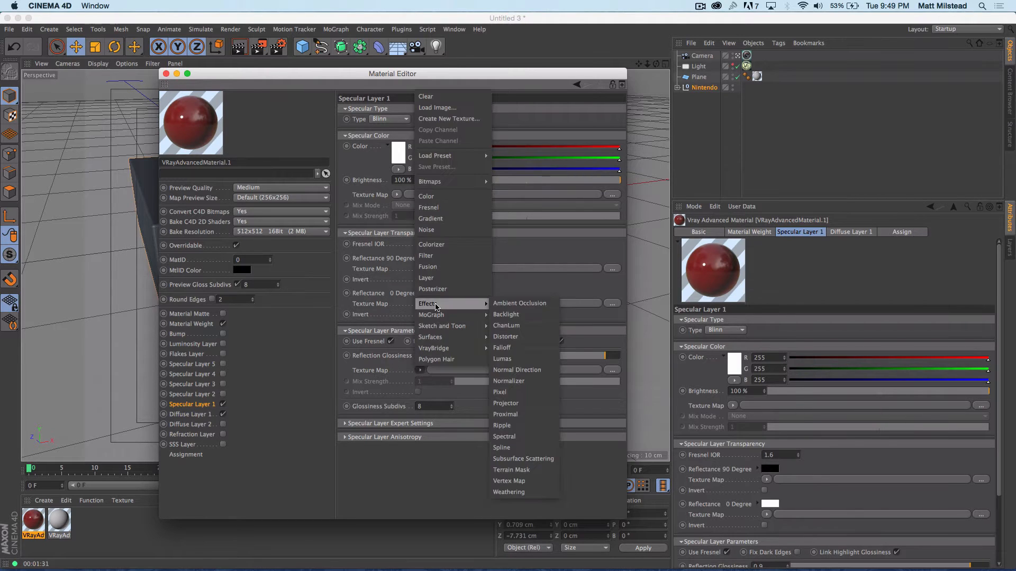
left_click(513, 340)
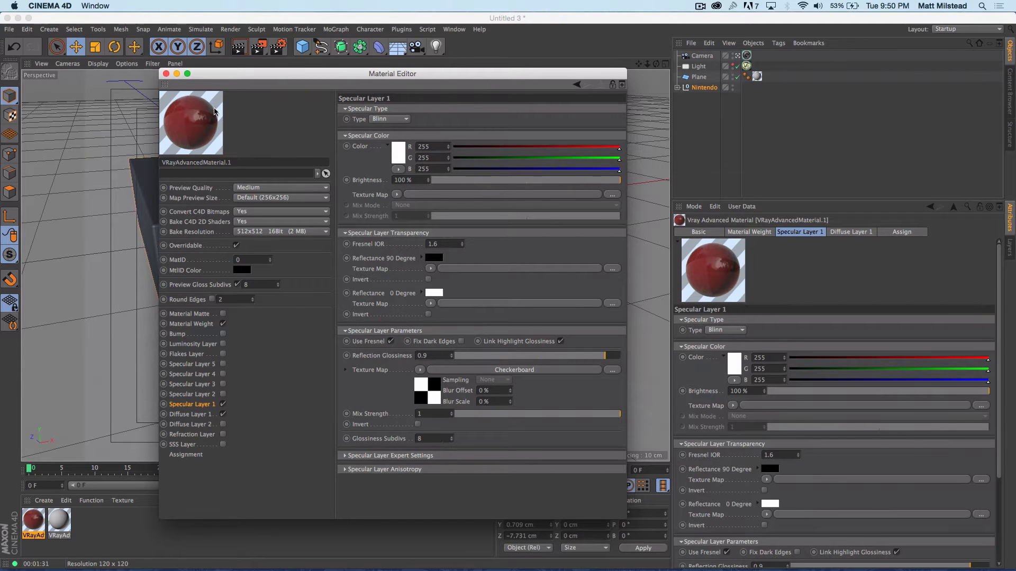
left_click(420, 370)
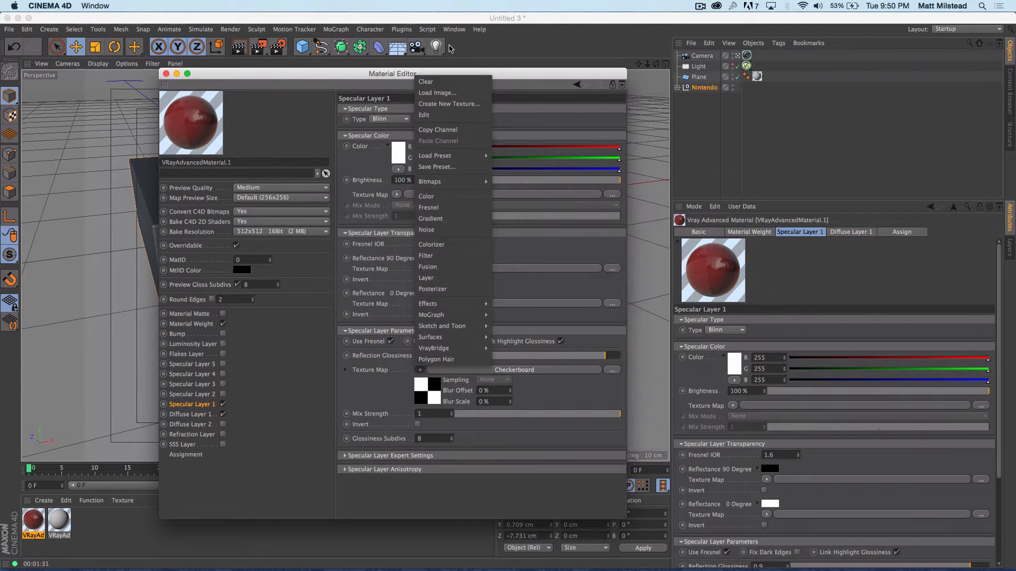
left_click(438, 86)
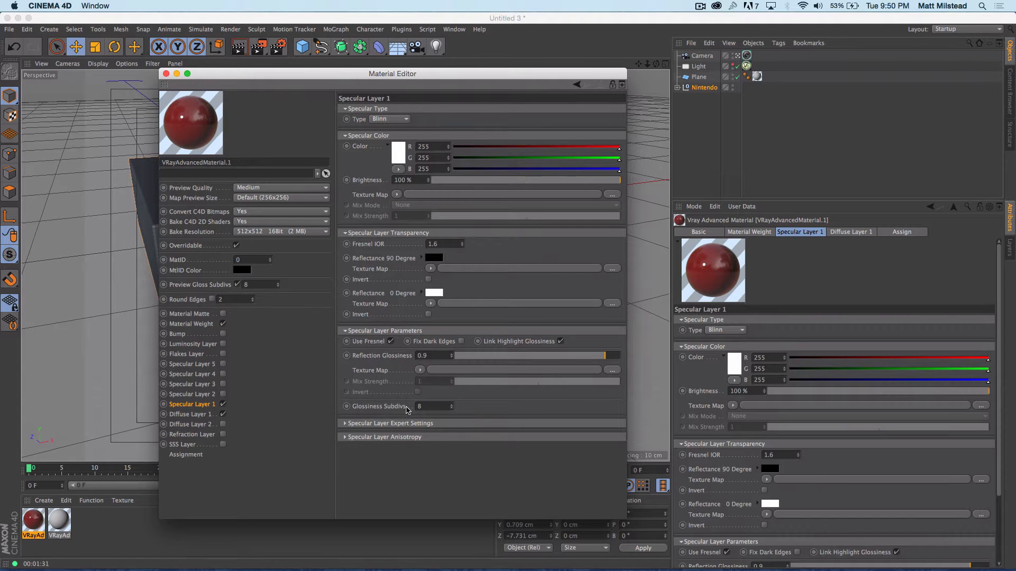
Examine the Glossiness Subdivs, the Expert Settings and the Anisotropy options of Specular Layer 1
left_click(427, 406)
left_click(343, 424)
scroll(370, 450, "down", 3)
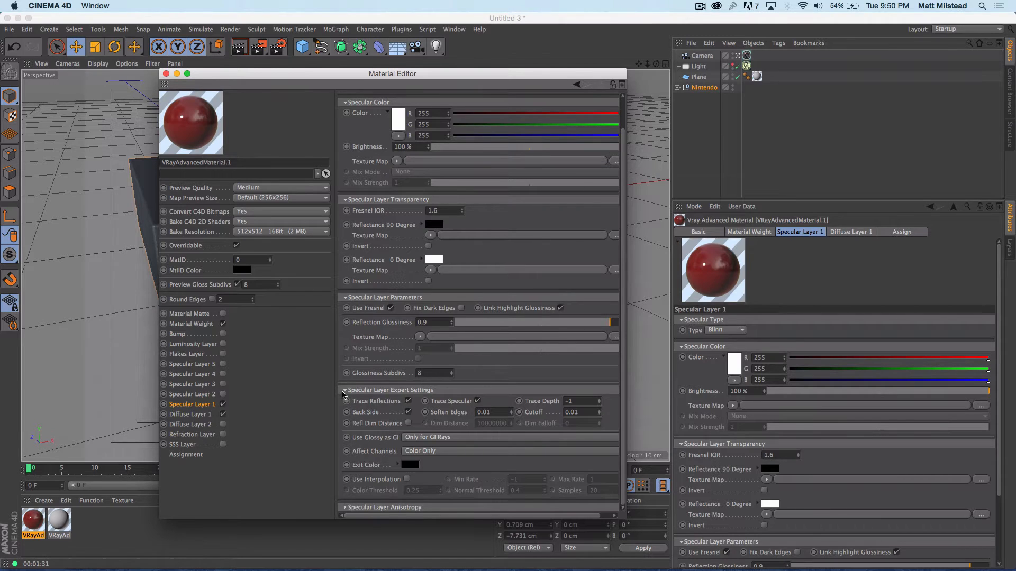
left_click(344, 391)
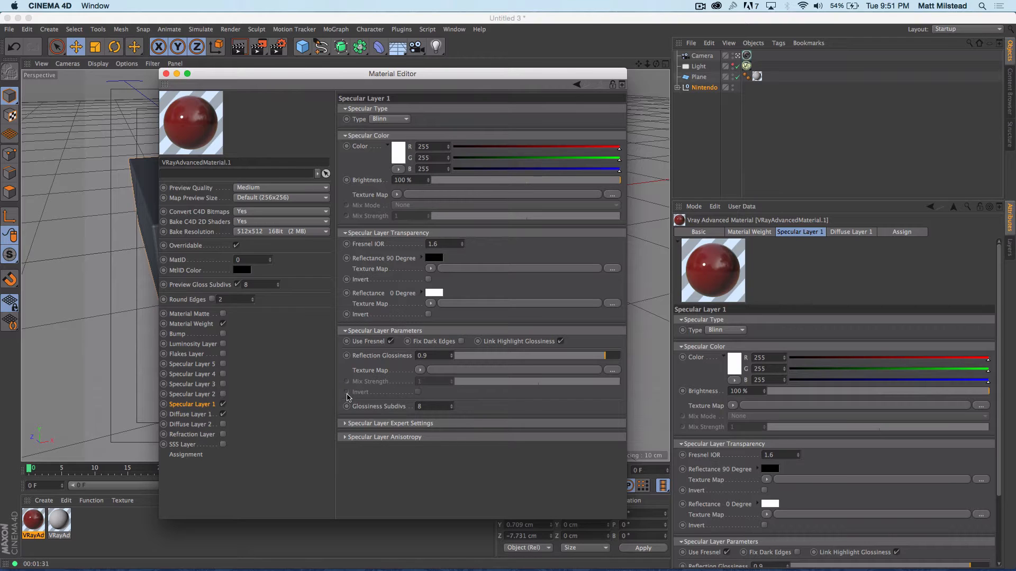
left_click(347, 438)
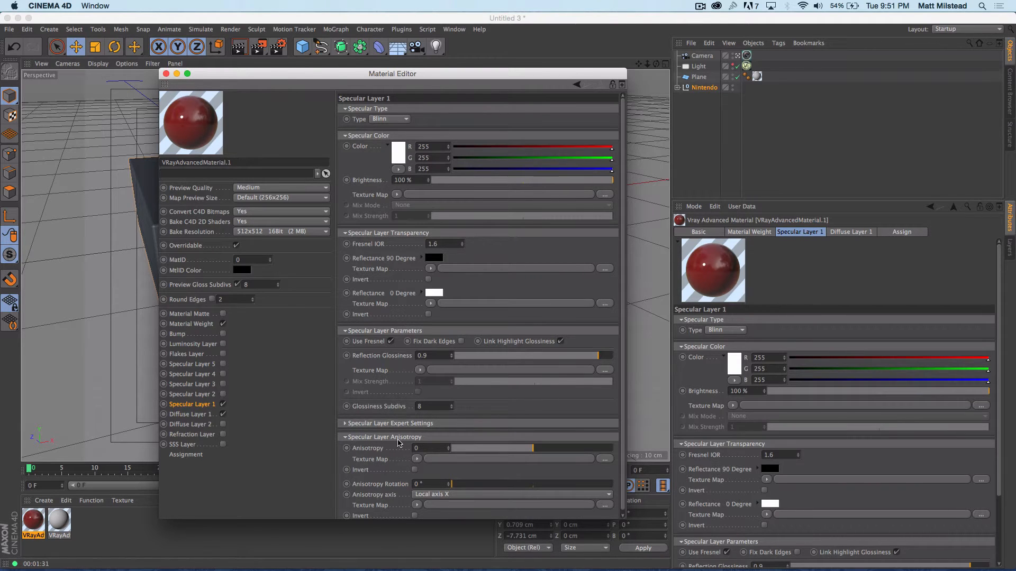
scroll(442, 442, "down", 1)
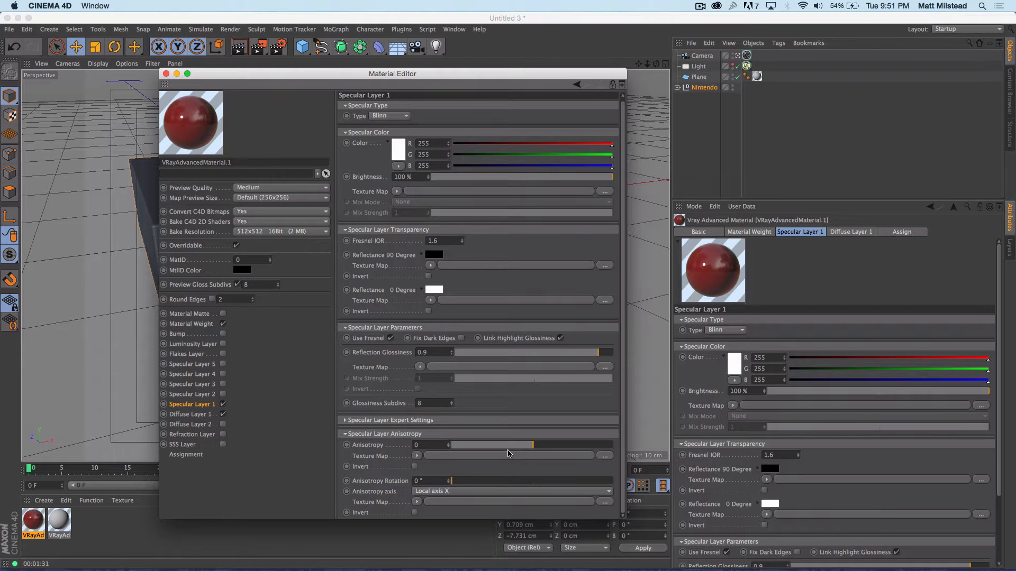
left_click(345, 434)
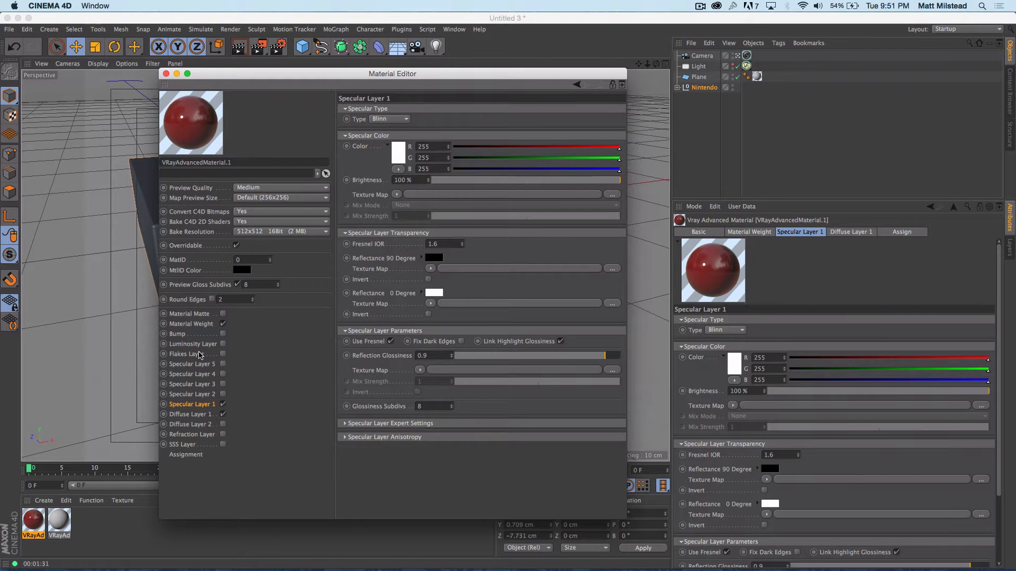
Enable the Flakes Layer on the material and change its Flakes Color to a pale lavender
left_click(200, 354)
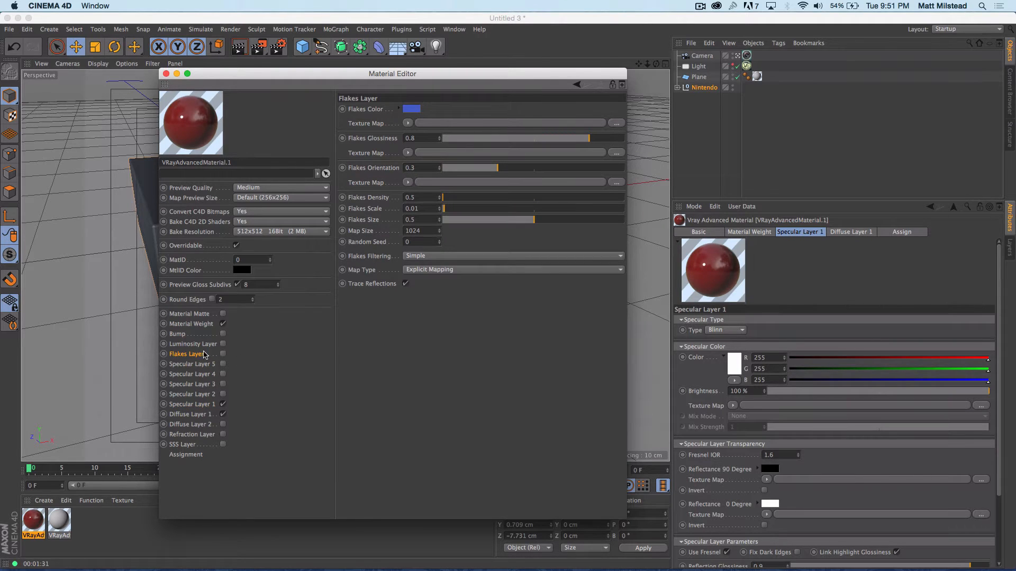
left_click(223, 353)
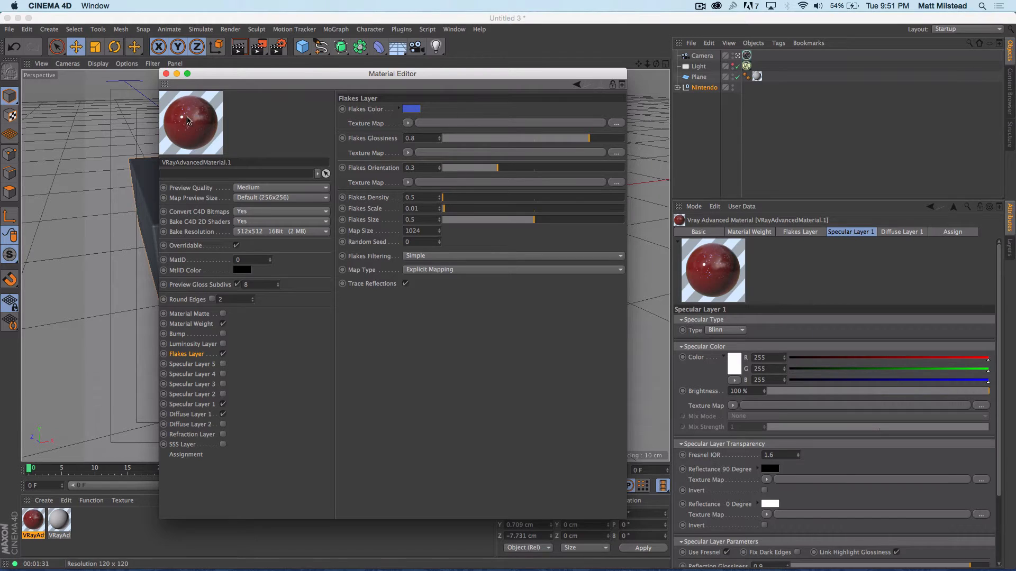
left_click(408, 111)
left_click_drag(380, 110, 358, 85)
left_click(428, 155)
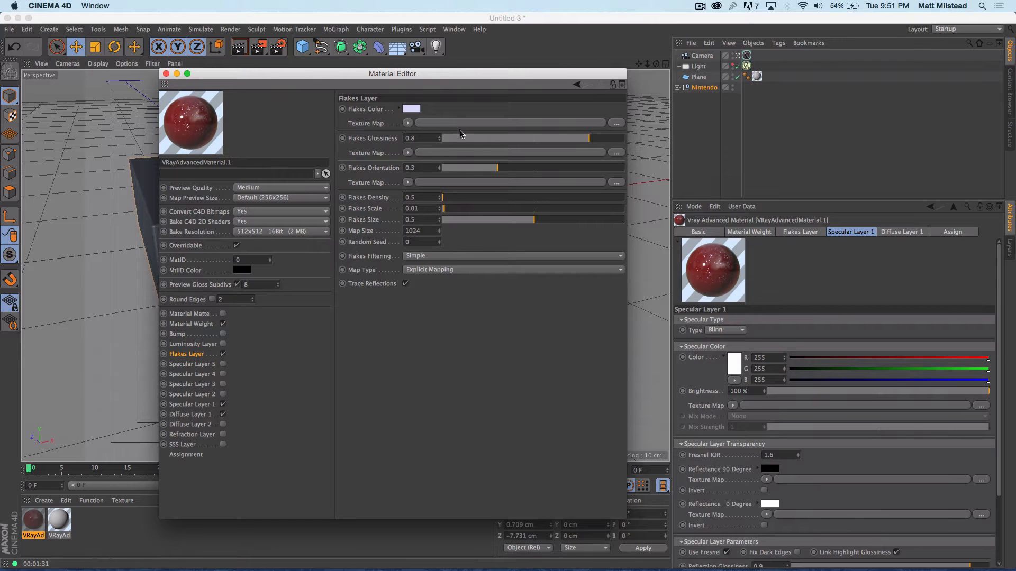
Try a Checkerboard shader as the Flakes Color texture map, and clear it
left_click(408, 123)
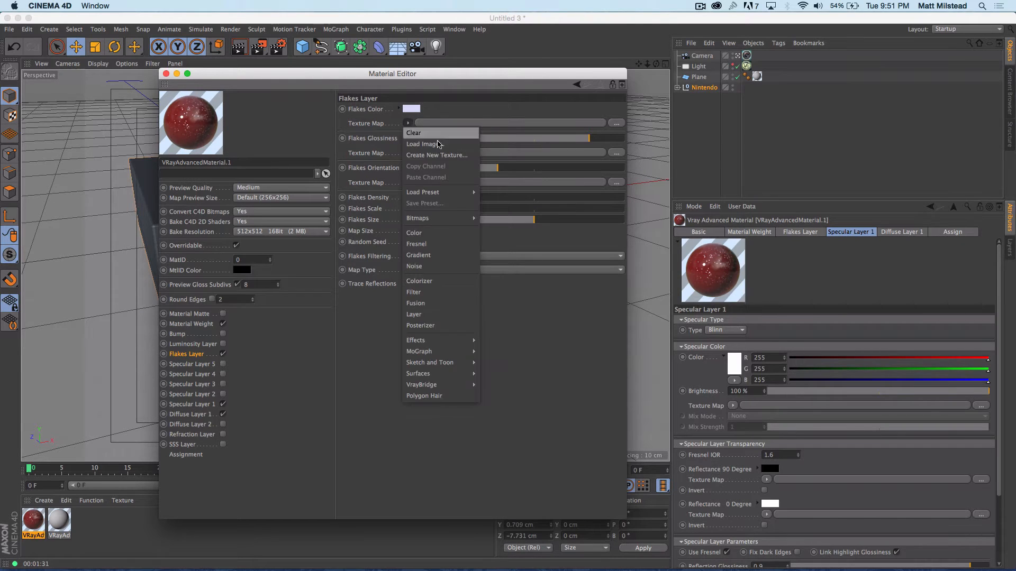
mouse_move(448, 341)
mouse_move(440, 373)
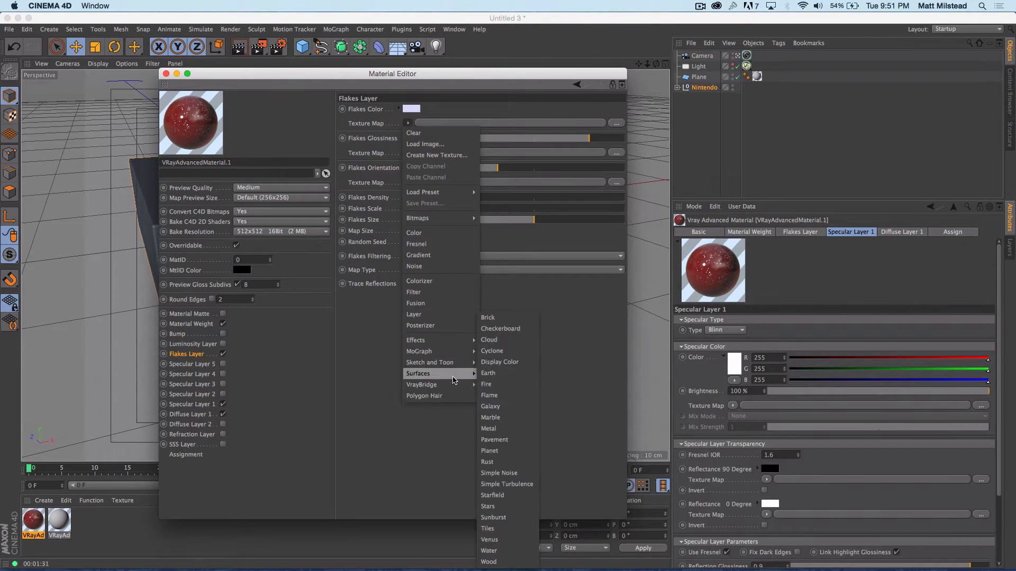
left_click(502, 329)
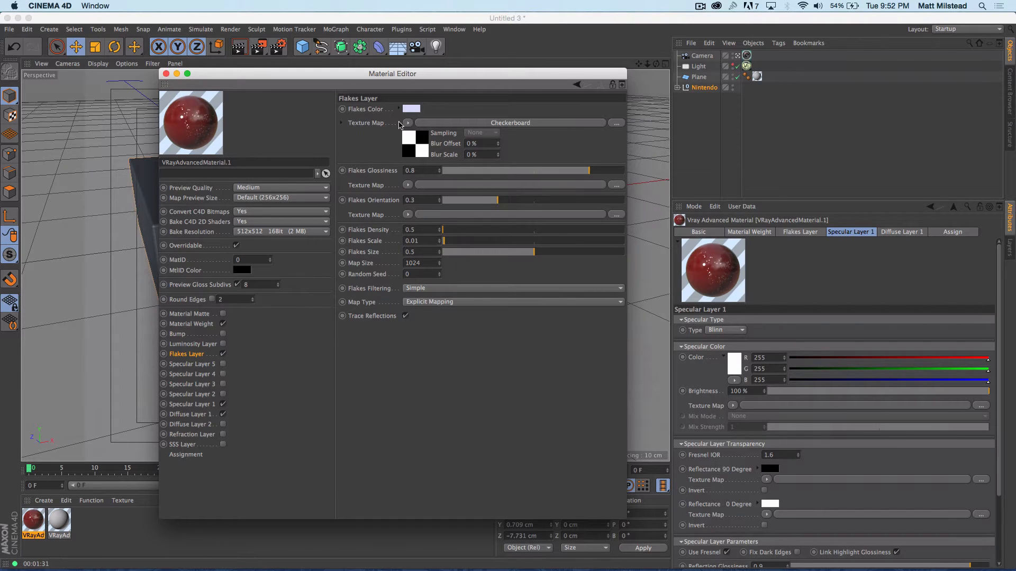
left_click(408, 122)
left_click(417, 134)
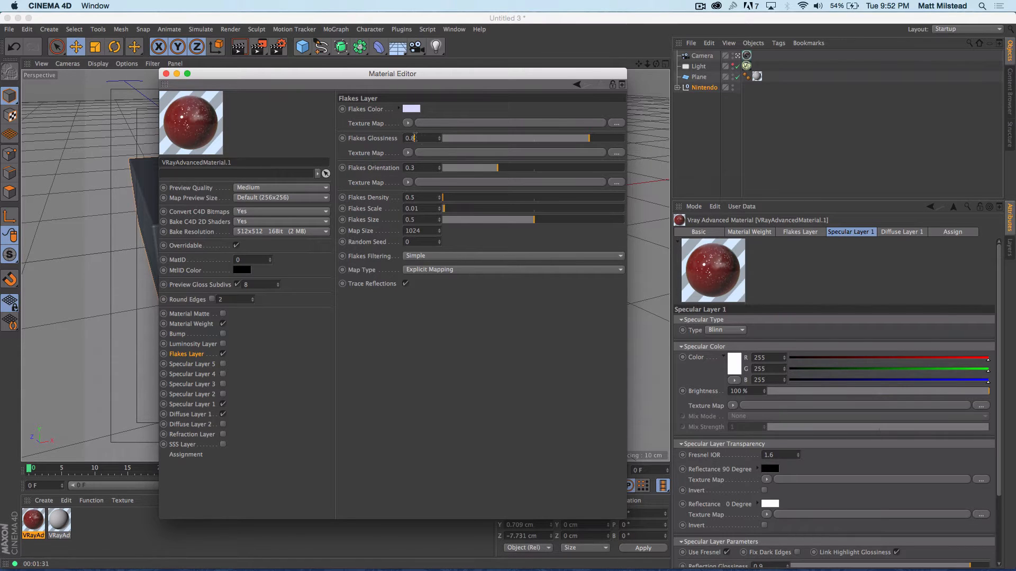
Set the Flakes Glossiness to 1
left_click(589, 139)
left_click_drag(601, 141, 644, 139)
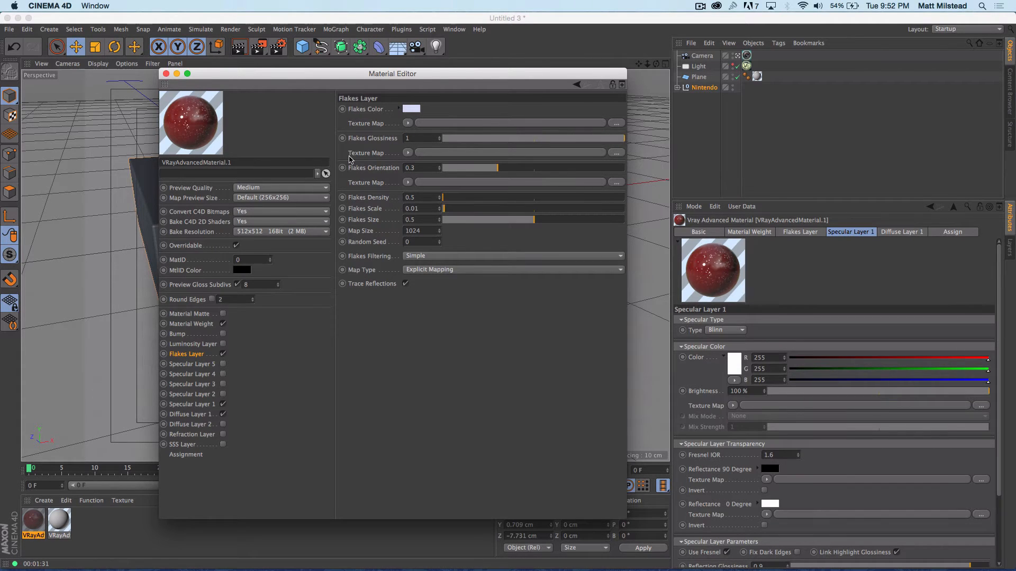
Try Flakes Orientation values of 0.4, 0.71 and 0.17, and reset the parameter to its default
left_click_drag(500, 170, 517, 170)
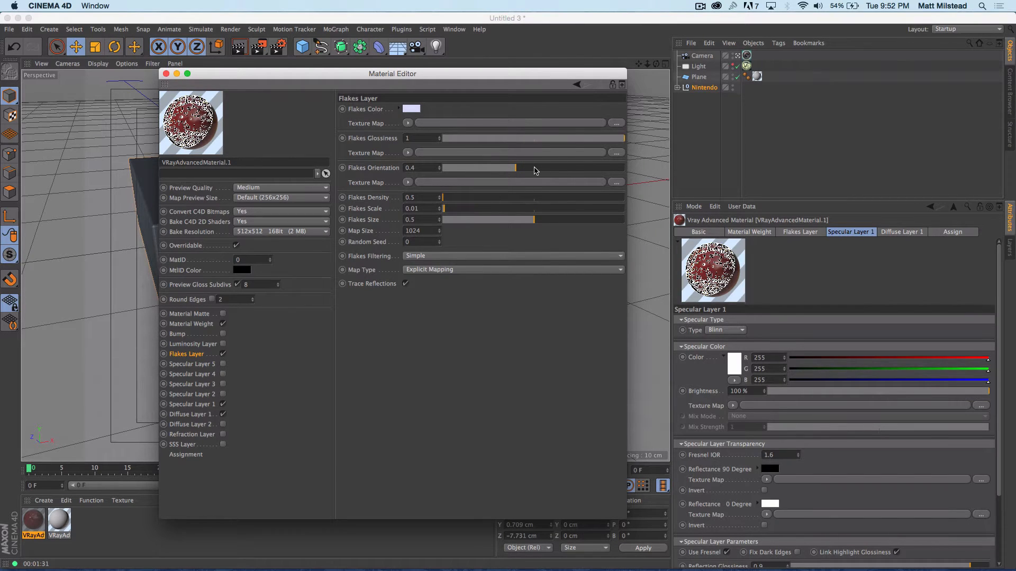
left_click_drag(535, 170, 571, 170)
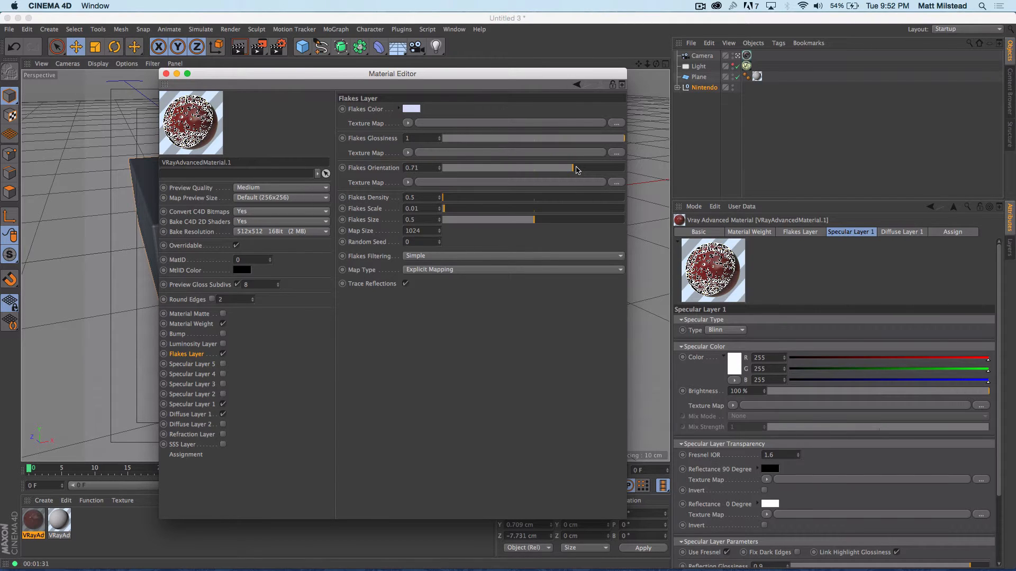
left_click(474, 170)
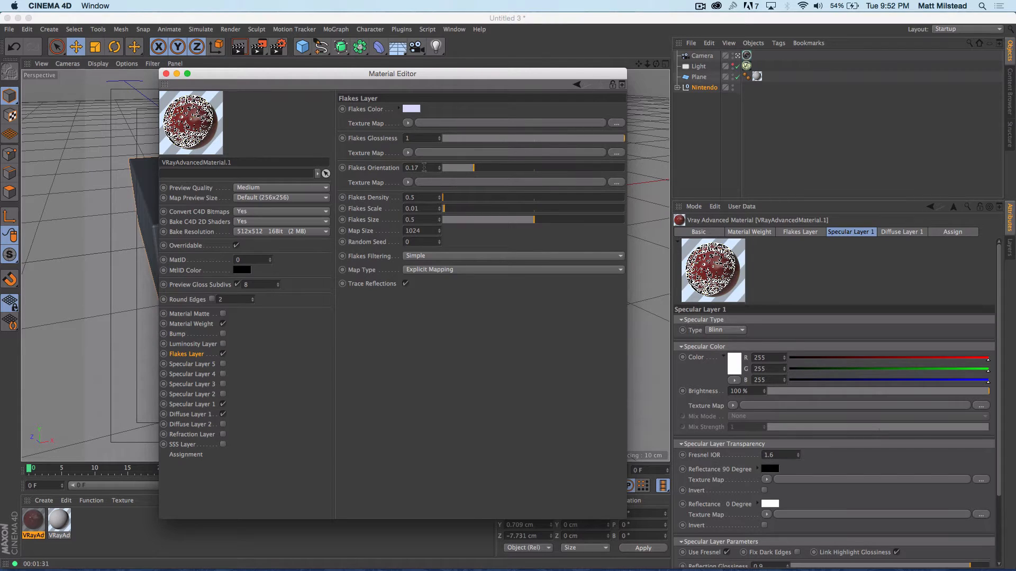
right_click(375, 170)
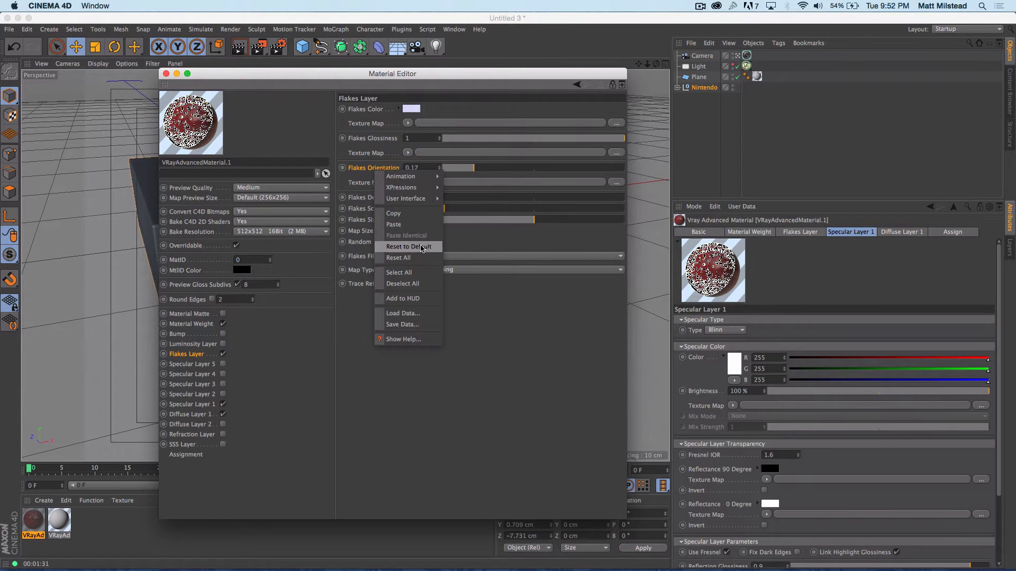
left_click(421, 248)
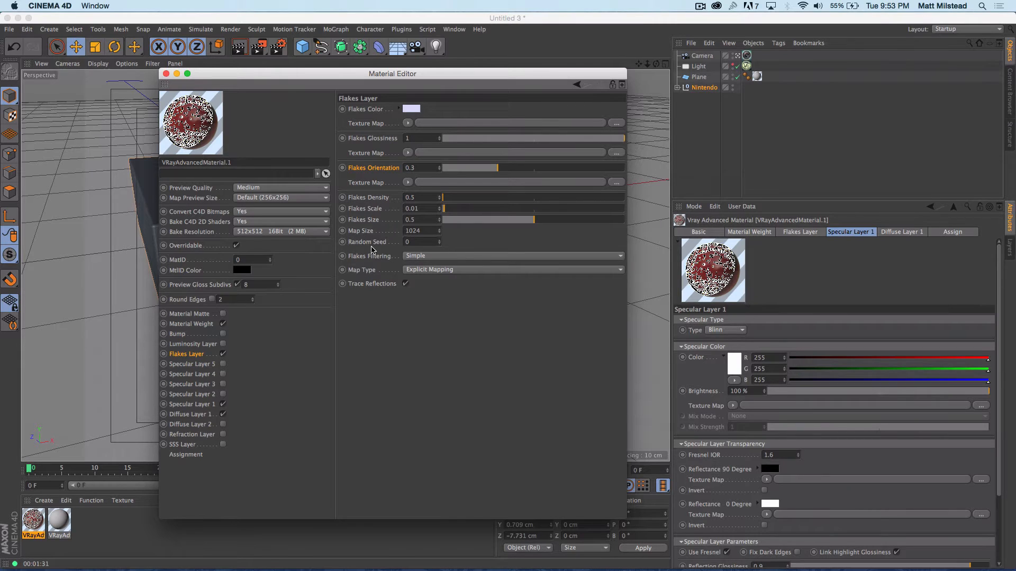
Set the flakes Random Seed to 4, with Simple as Flakes Filtering and Explicit Mapping as Map Type
left_click(439, 240)
left_click(439, 240)
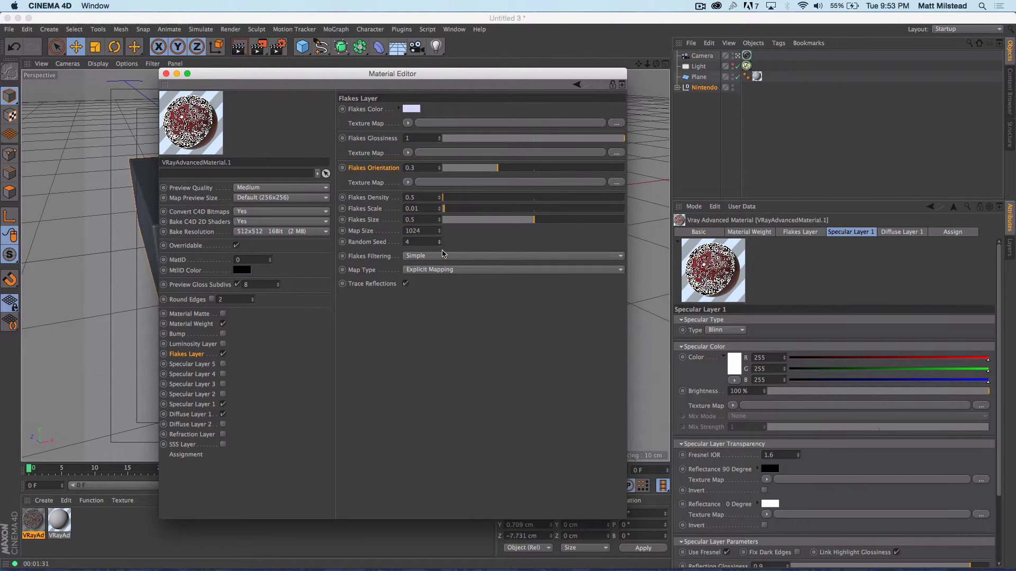
left_click(445, 256)
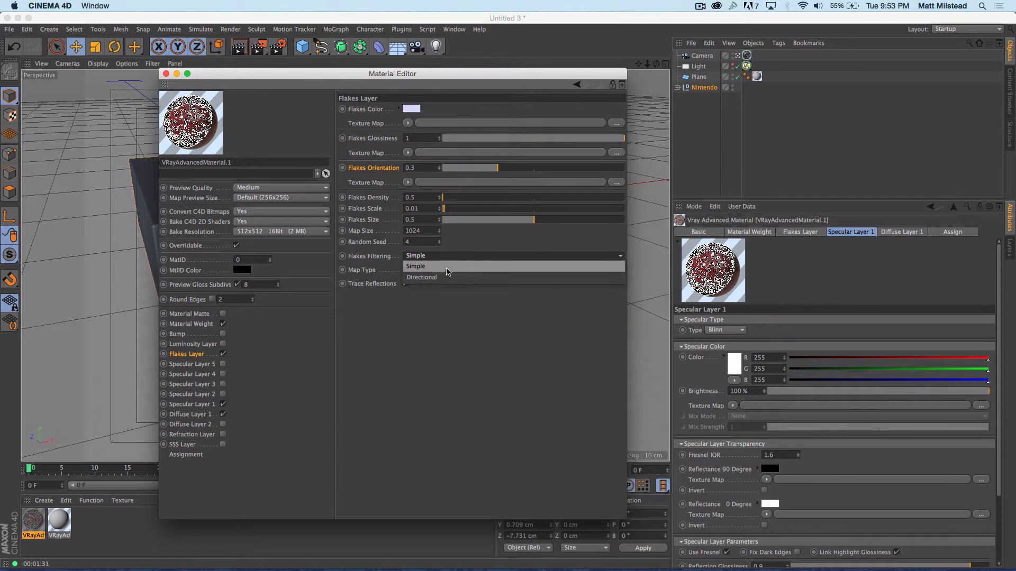
left_click(447, 267)
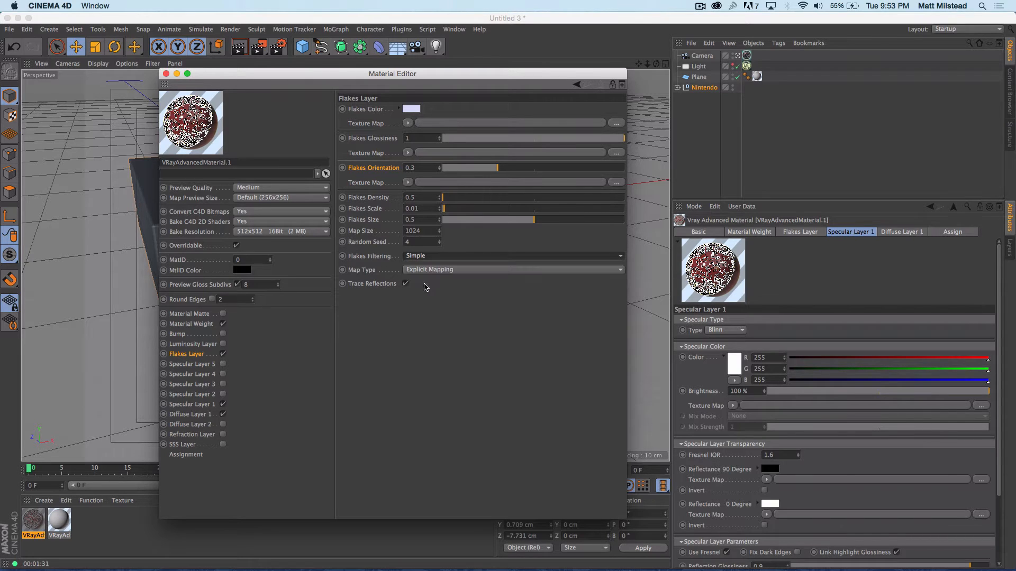
left_click(447, 271)
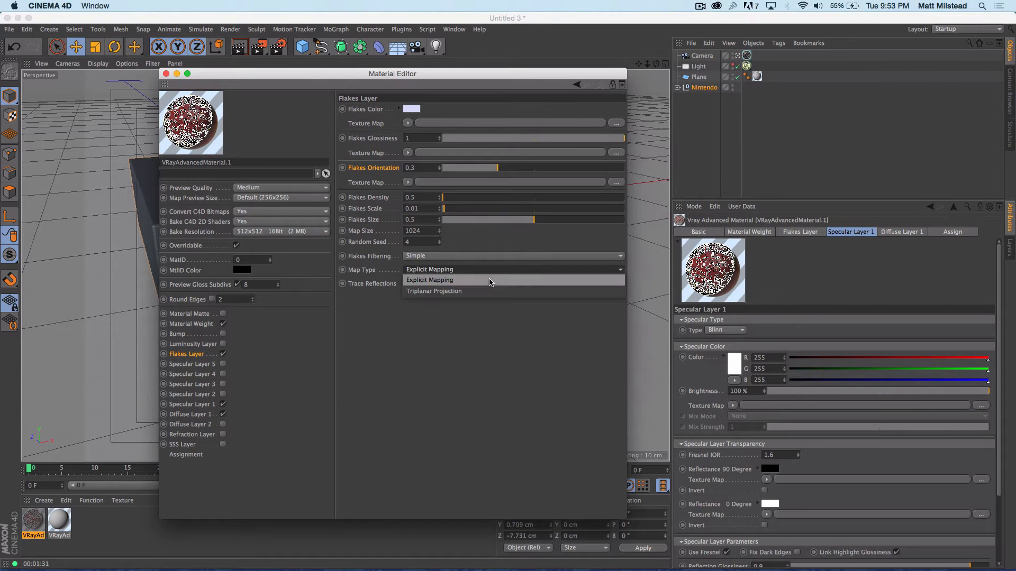
left_click(495, 281)
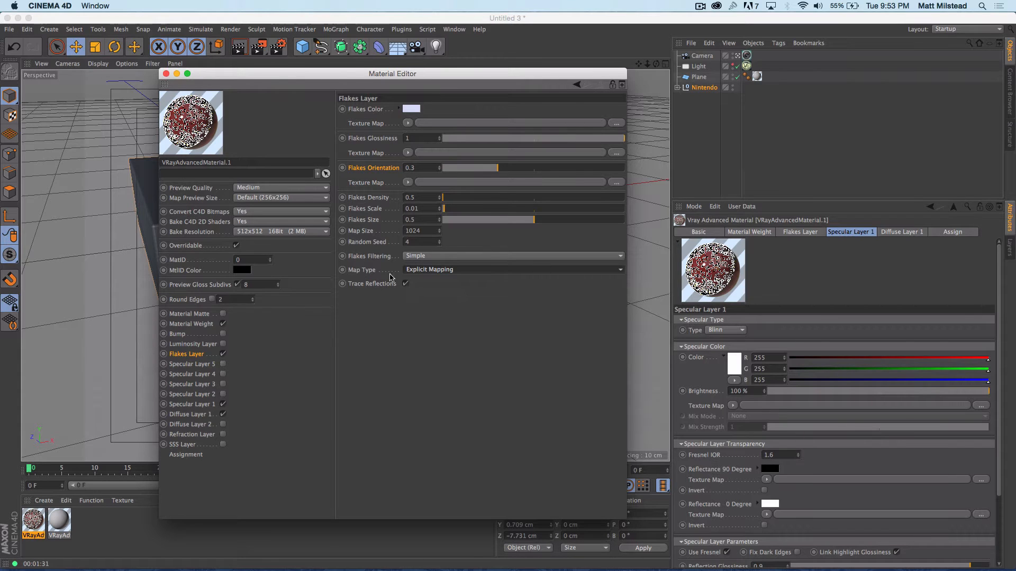
Disable the Flakes Layer on the material and enable the Luminosity Layer
left_click(223, 354)
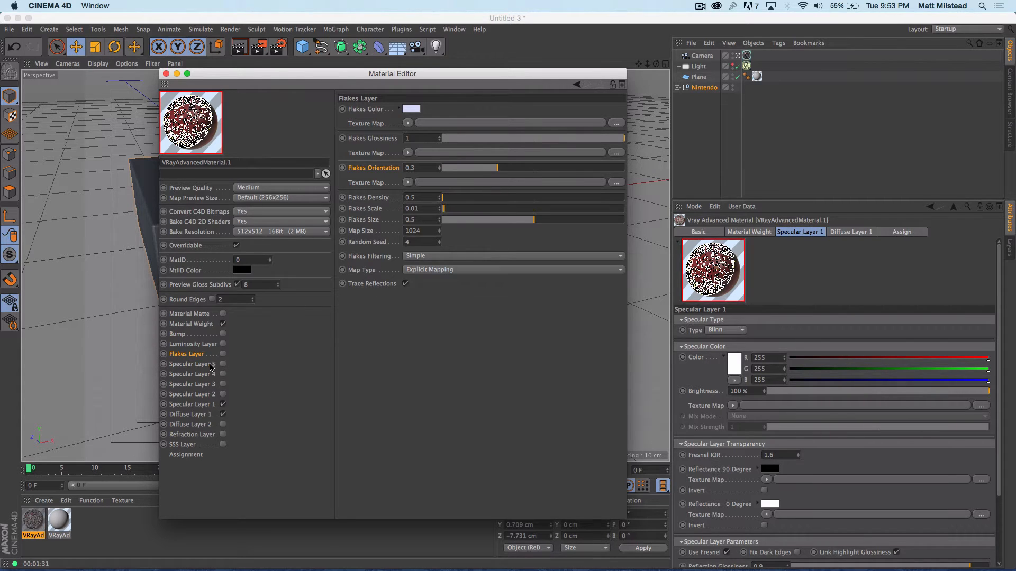
left_click(209, 345)
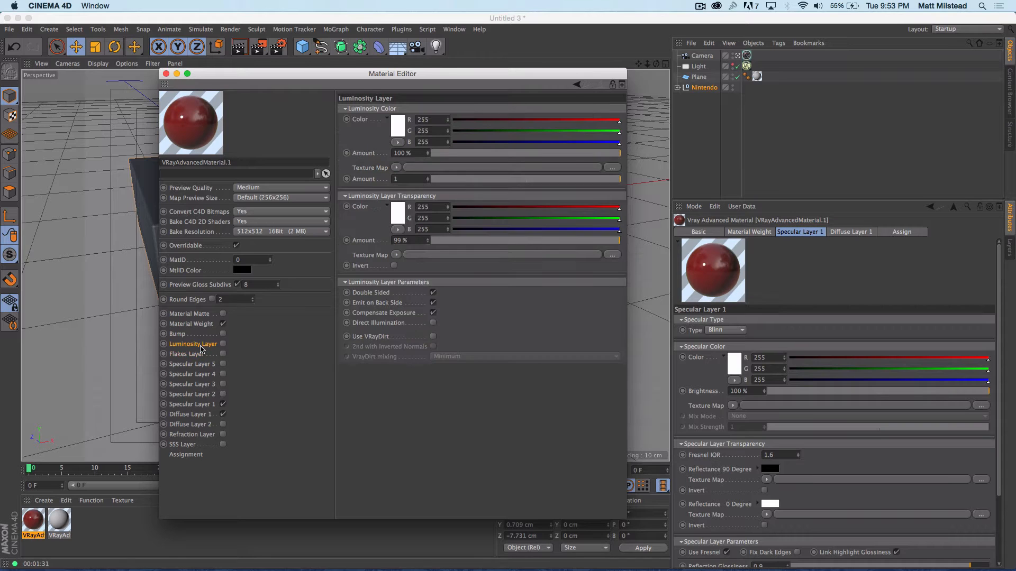
left_click(223, 344)
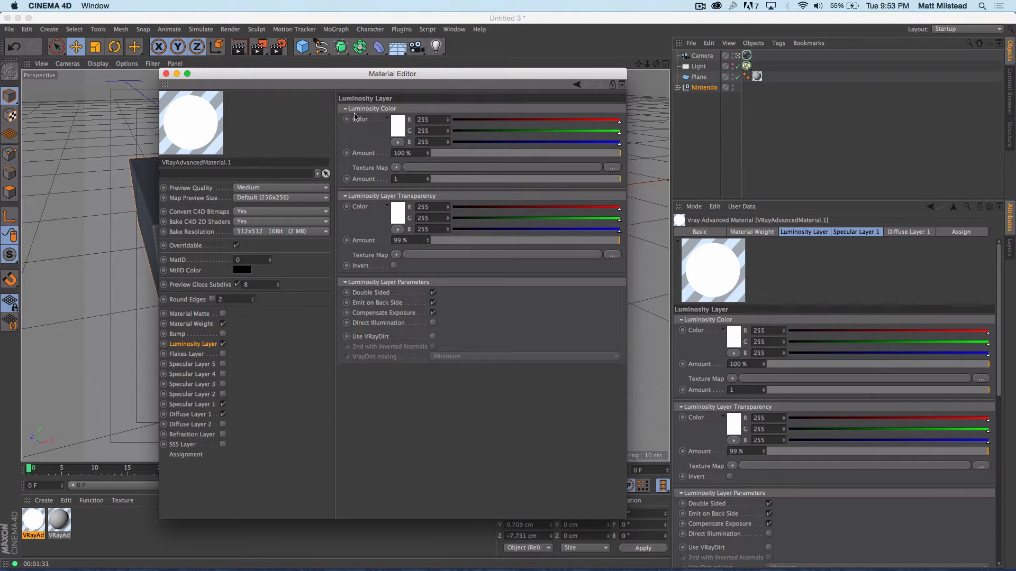
Change the Luminosity Color to a light red with RGB 255, 114, 114
left_click(405, 127)
left_click(383, 95)
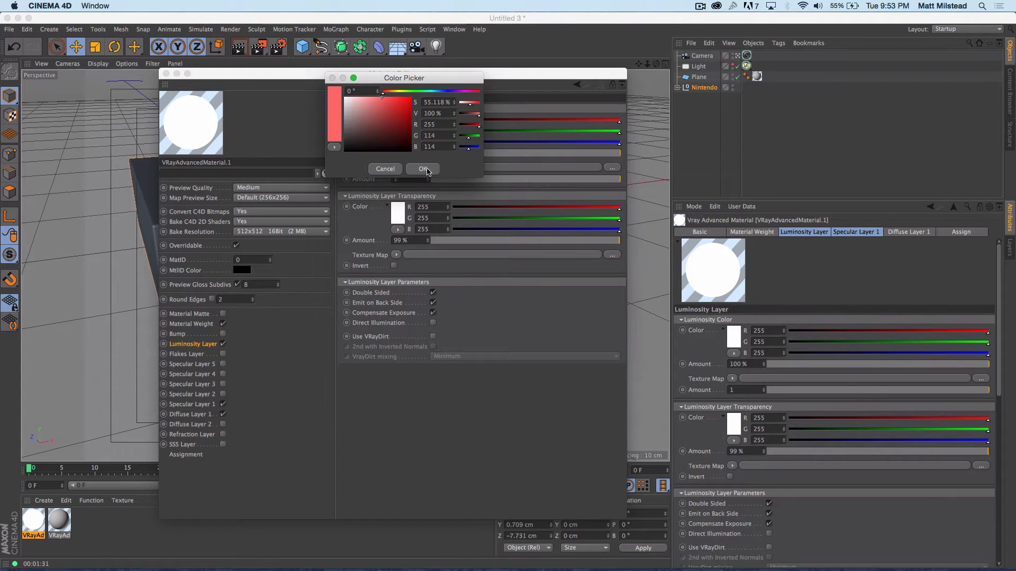
left_click(427, 167)
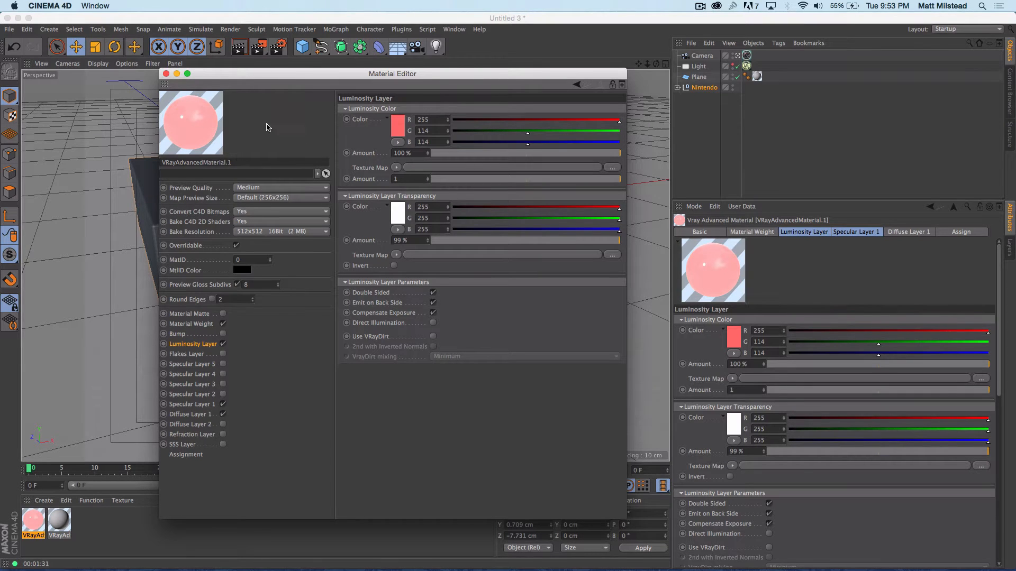
left_click_drag(253, 76, 233, 59)
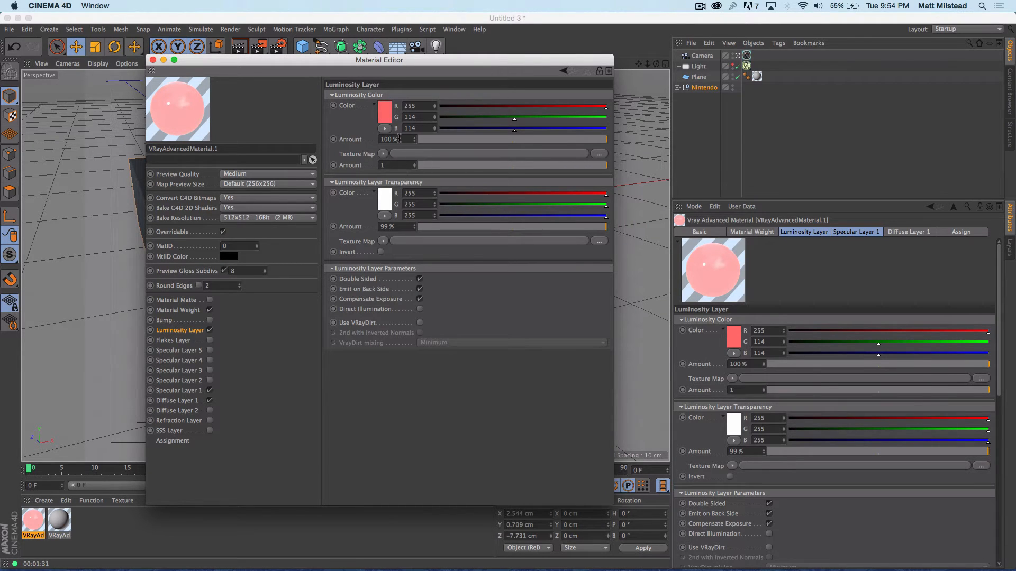
Try a Checkerboard shader as the Luminosity Color texture map, and clear it
left_click(385, 153)
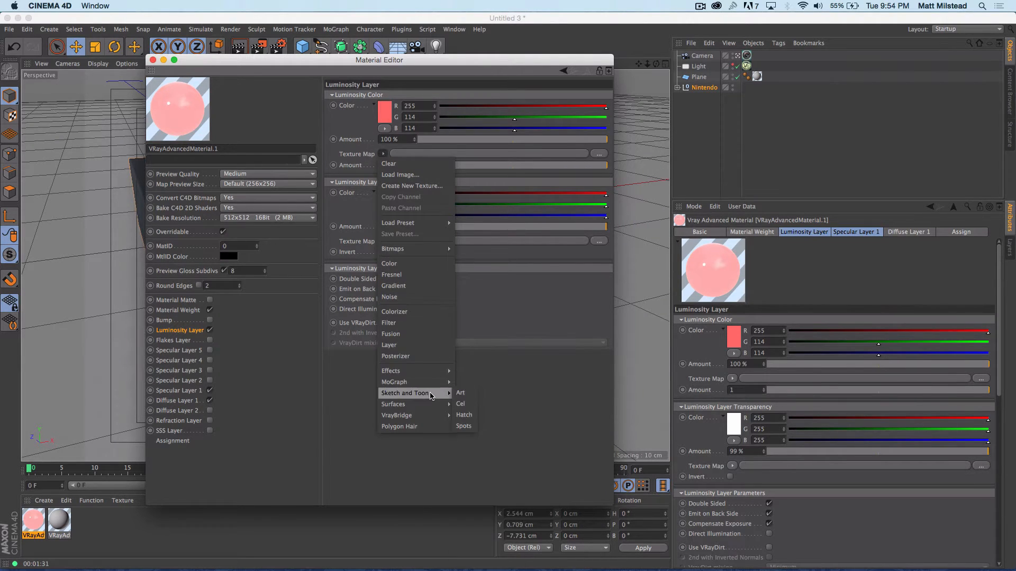
mouse_move(418, 407)
left_click(475, 329)
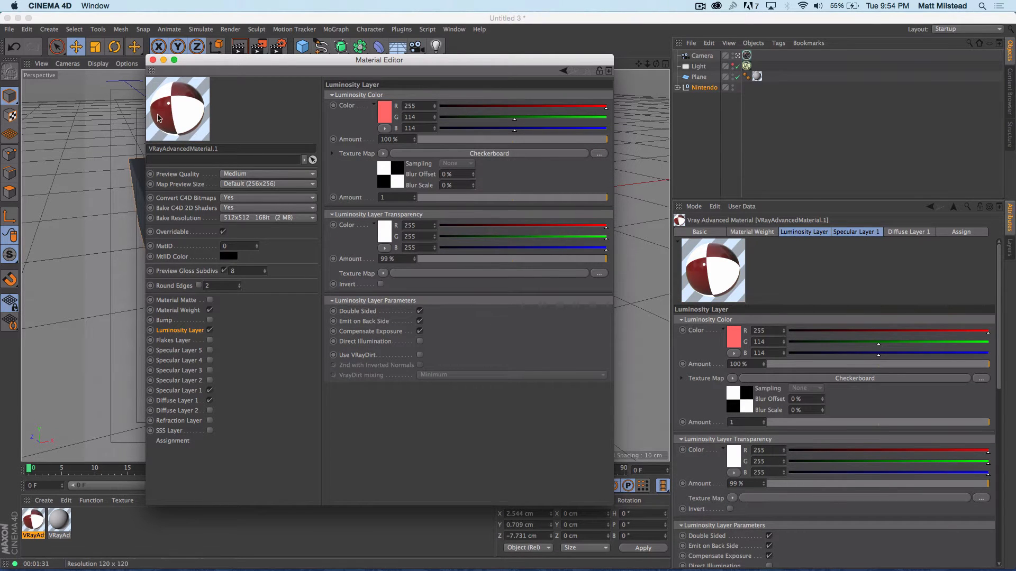
left_click(383, 154)
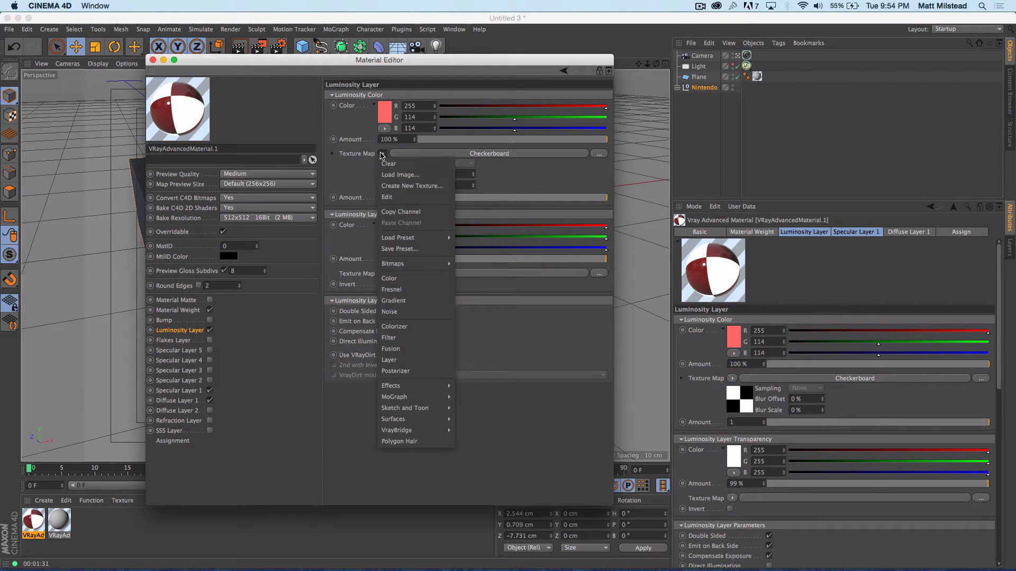
left_click(389, 164)
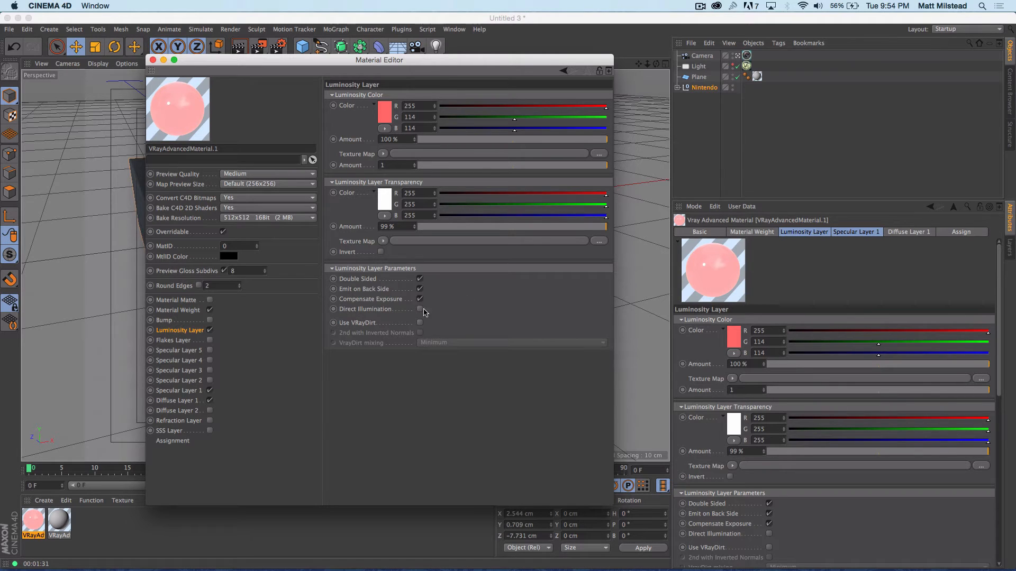
Enable Direct Illumination for the Luminosity Layer and review the available Intensity Units
left_click(420, 308)
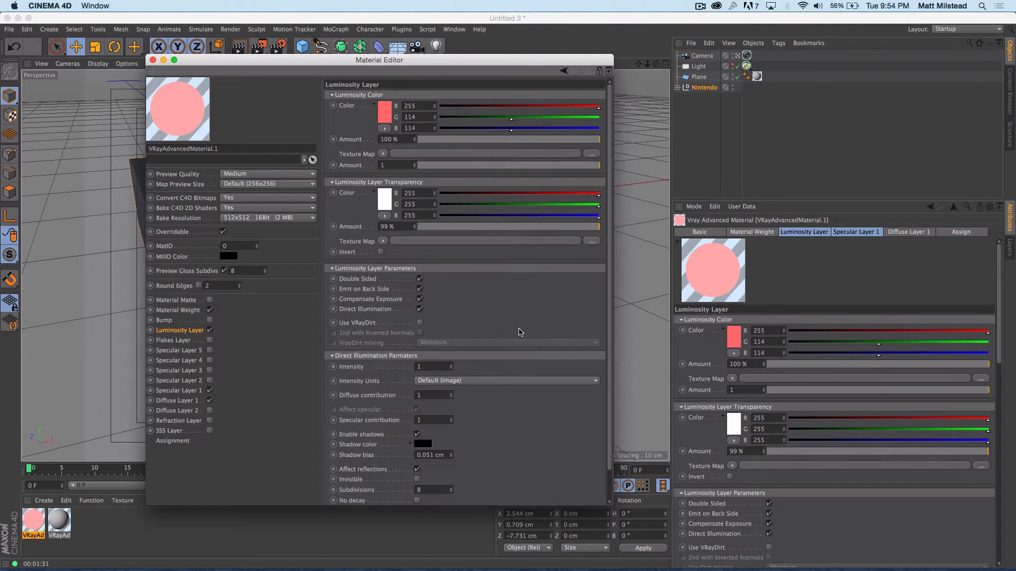
scroll(611, 276, "down", 3)
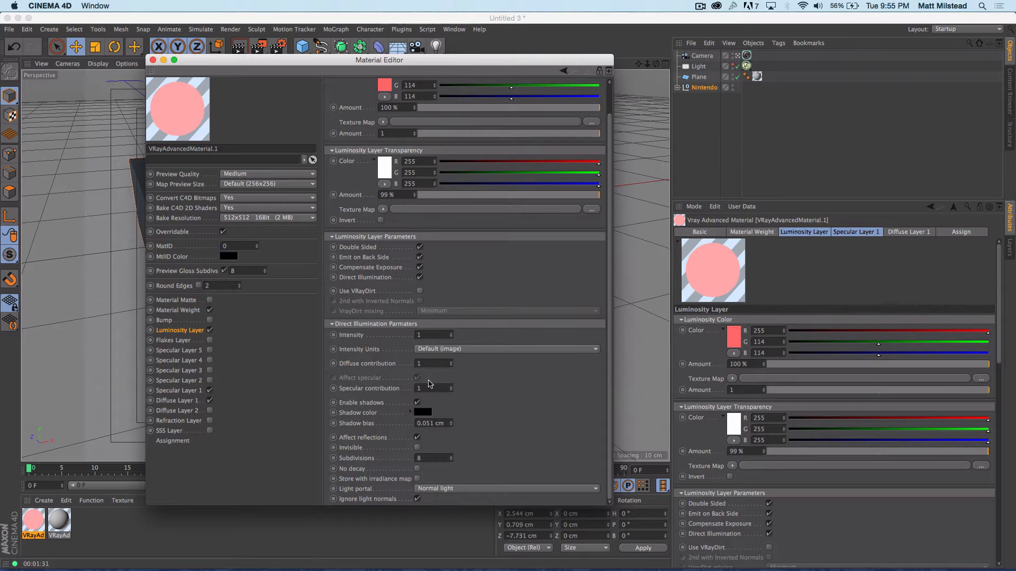
left_click(486, 350)
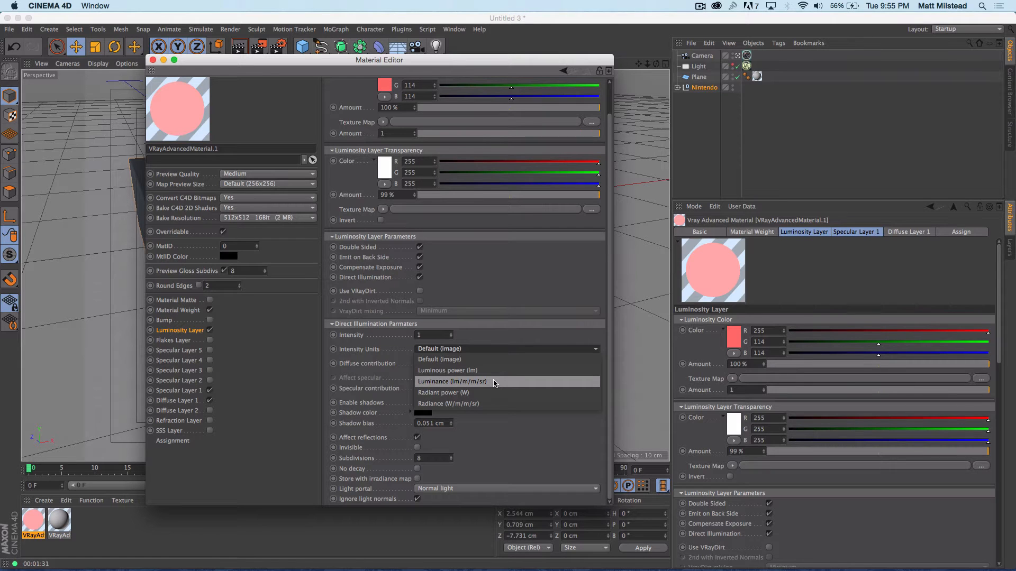
left_click(480, 342)
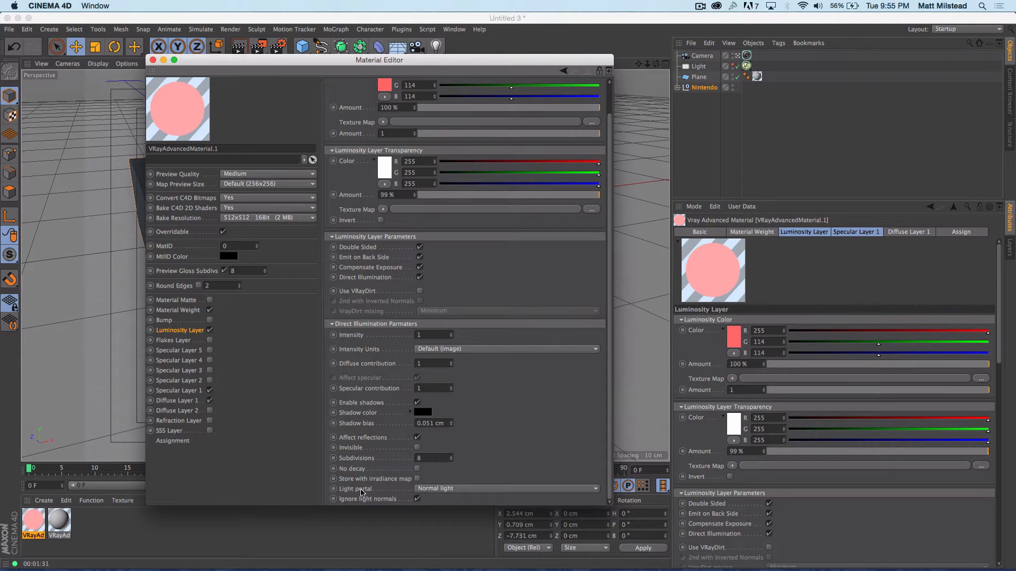
Review the Light portal options of the Direct Illumination parameters and choose Portal light
left_click(443, 489)
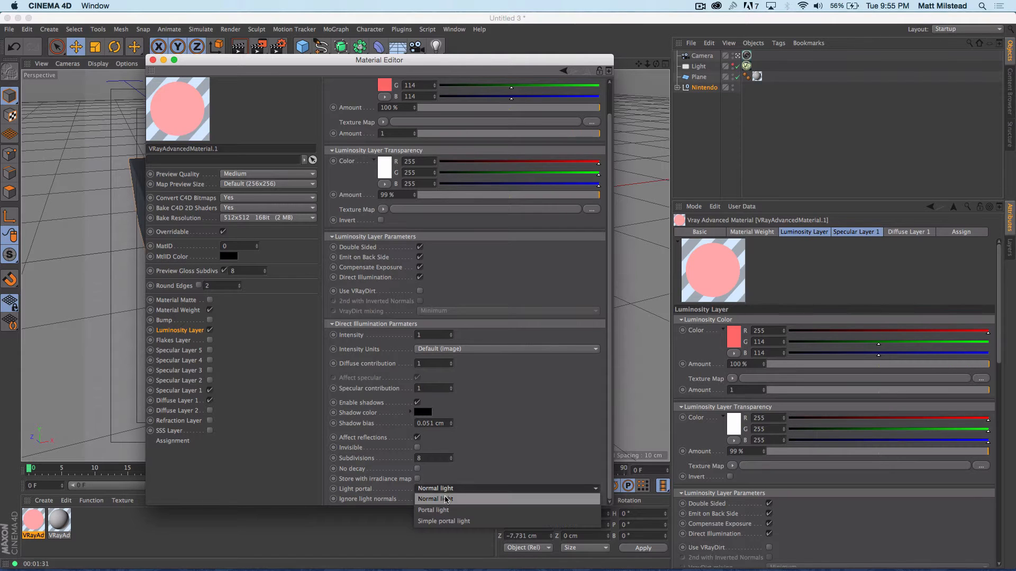
left_click(524, 434)
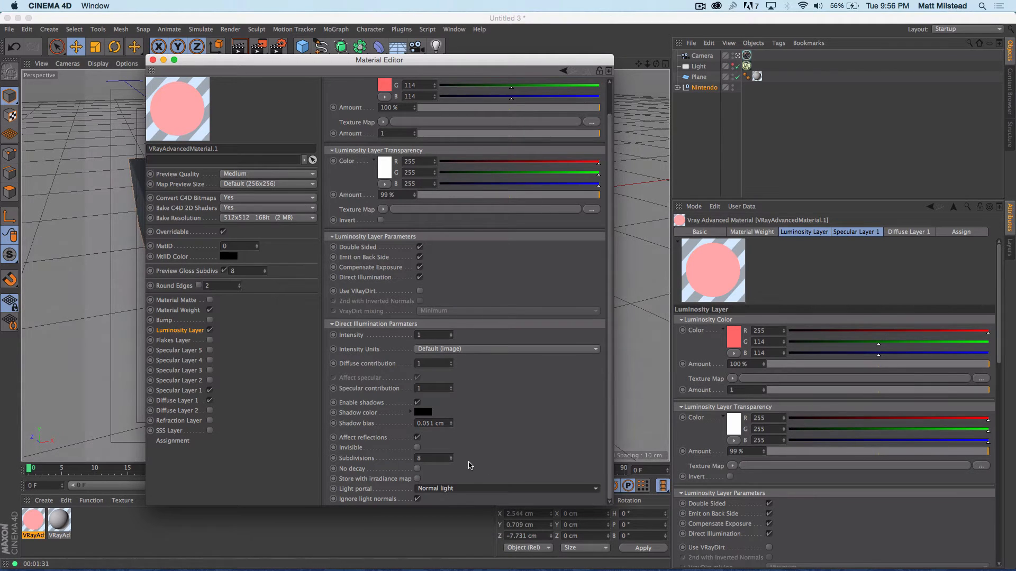
left_click(470, 489)
left_click(467, 509)
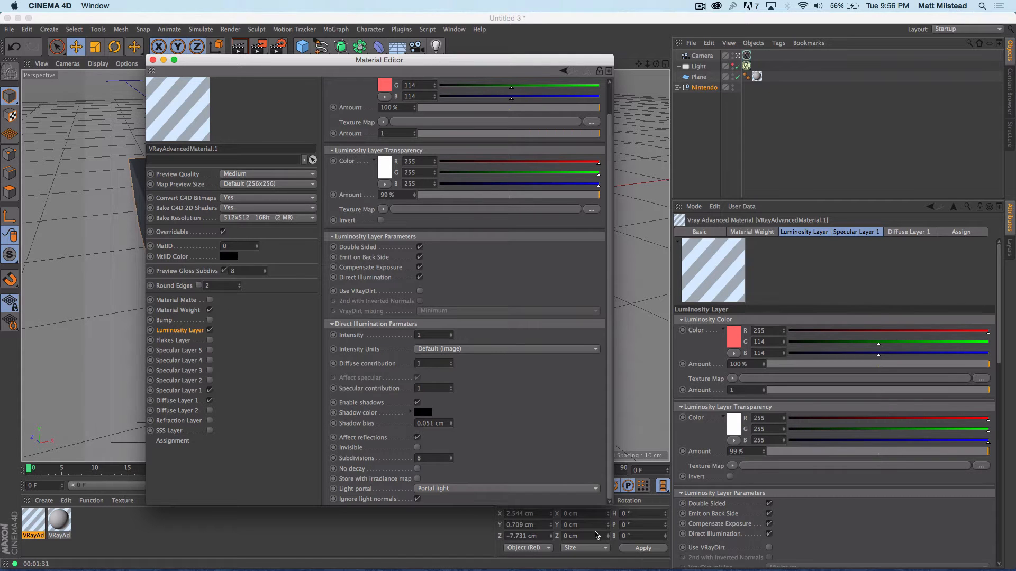
Disable the Luminosity Layer on the material and enable Bump
left_click(209, 330)
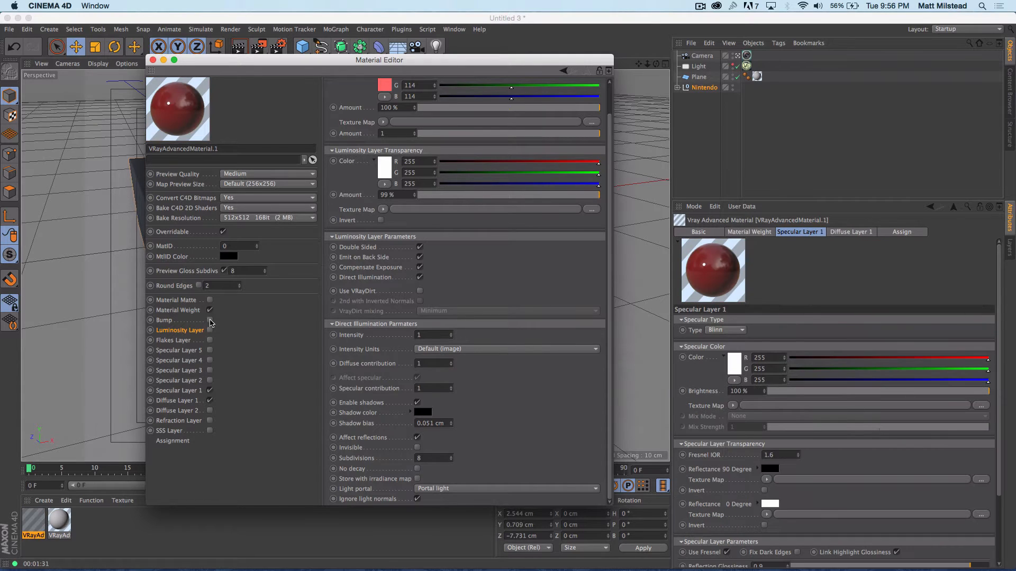
left_click(210, 320)
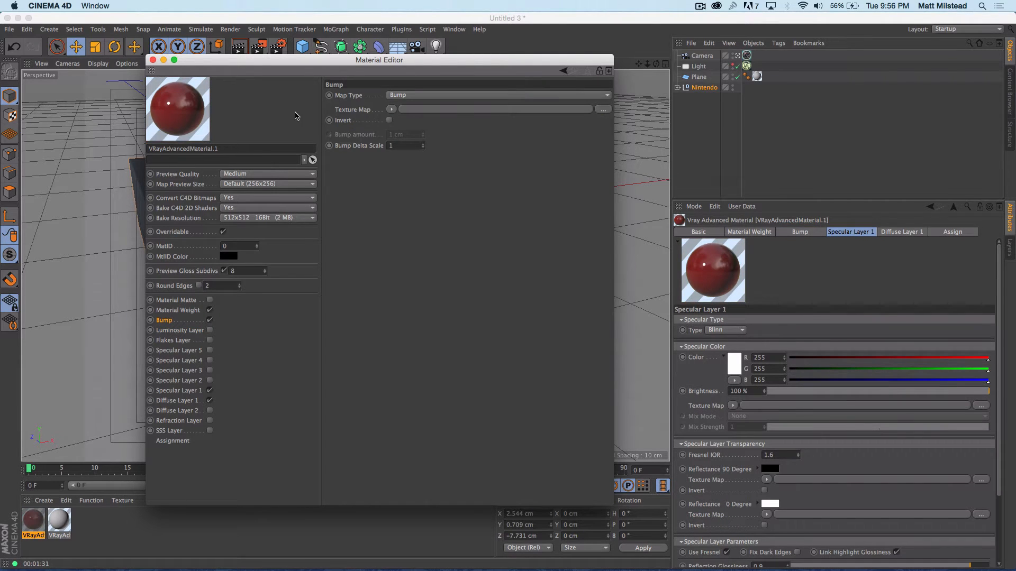
Load a Noise shader as the Bump texture map, and disable Bump on the material
left_click(390, 110)
mouse_move(439, 325)
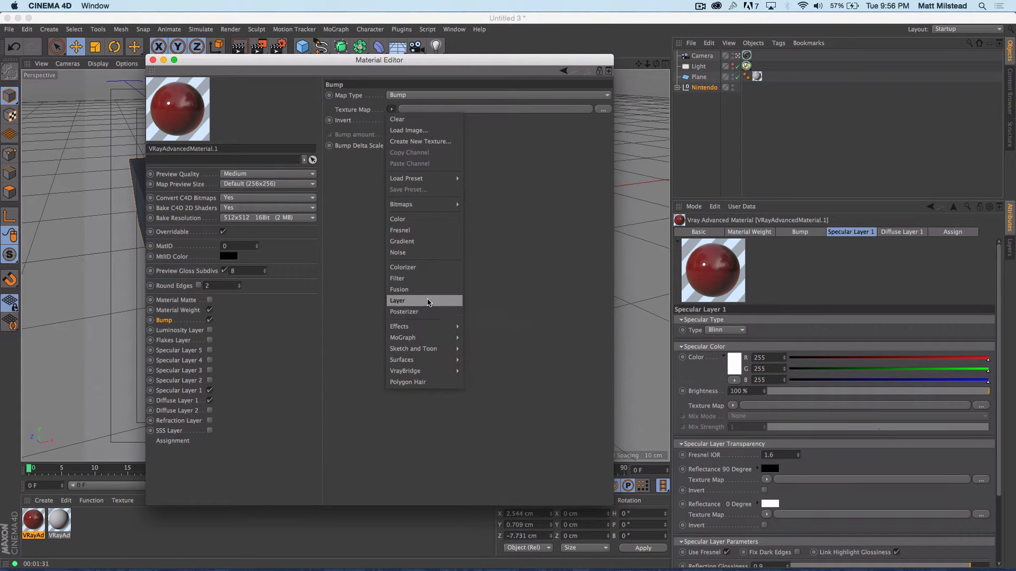
left_click(416, 252)
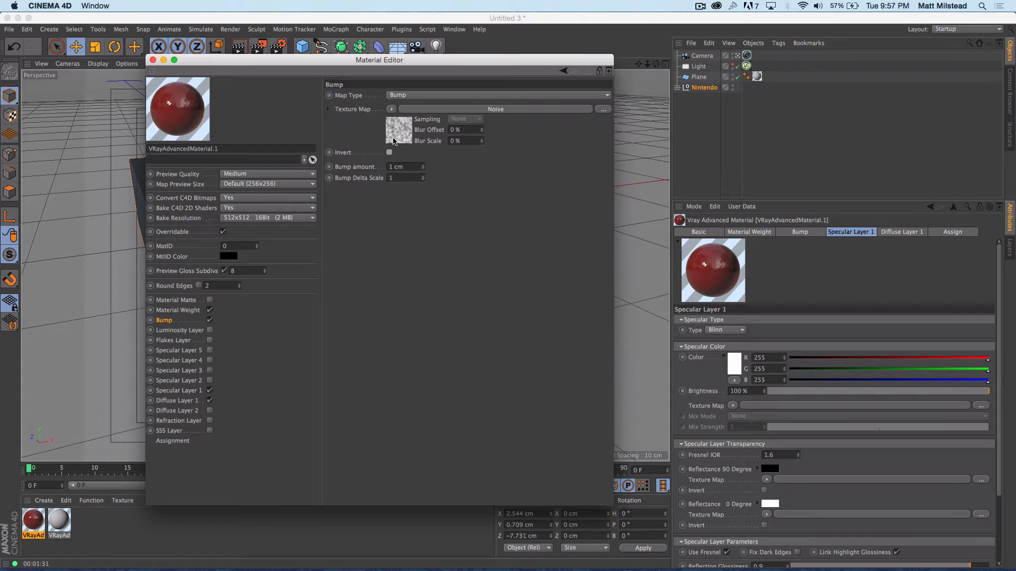
left_click(209, 320)
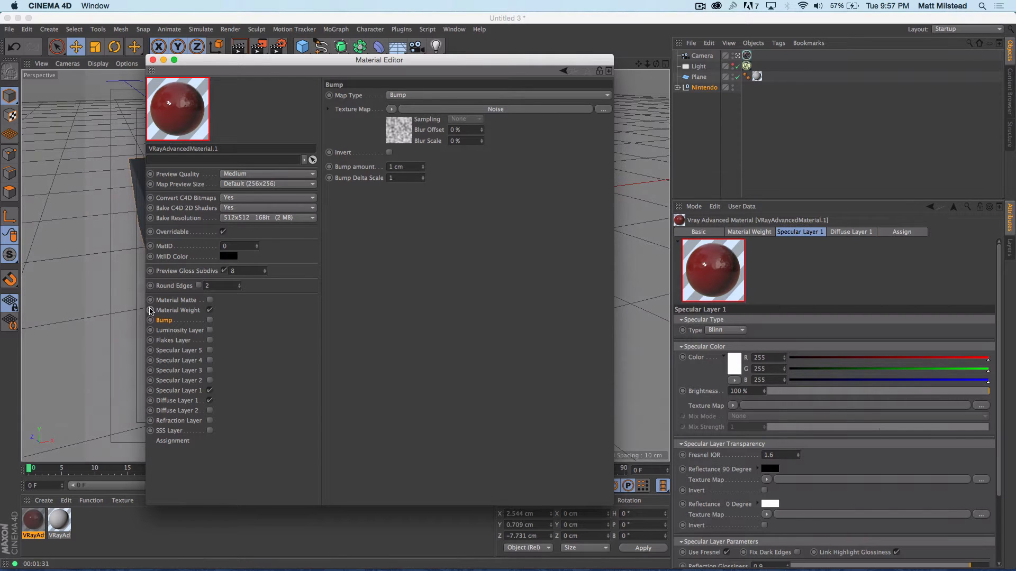
Try a Checkerboard shader as the Material Weight color map, toggle Invert on and off, and clear the map
left_click(182, 312)
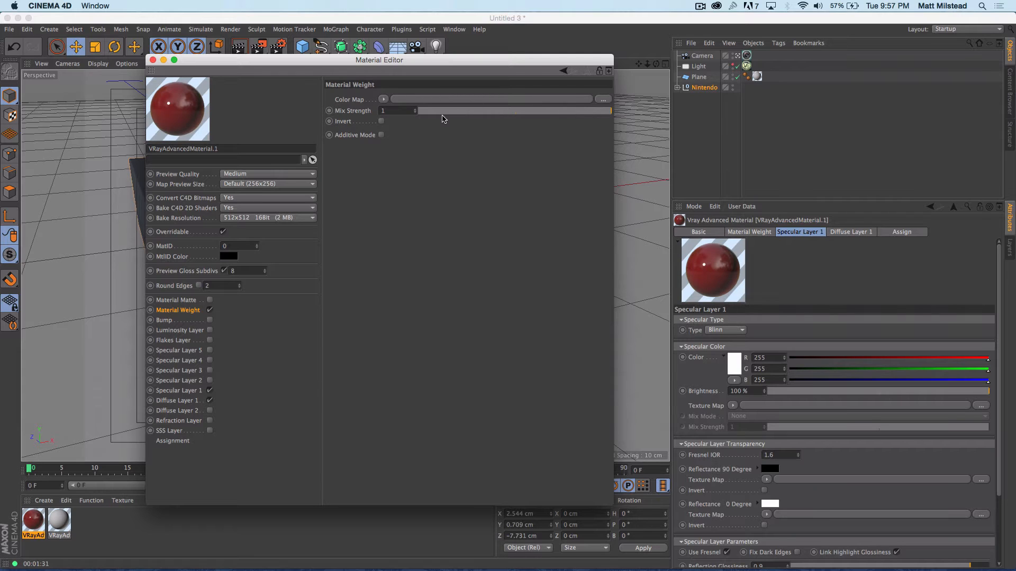
left_click(383, 99)
mouse_move(432, 340)
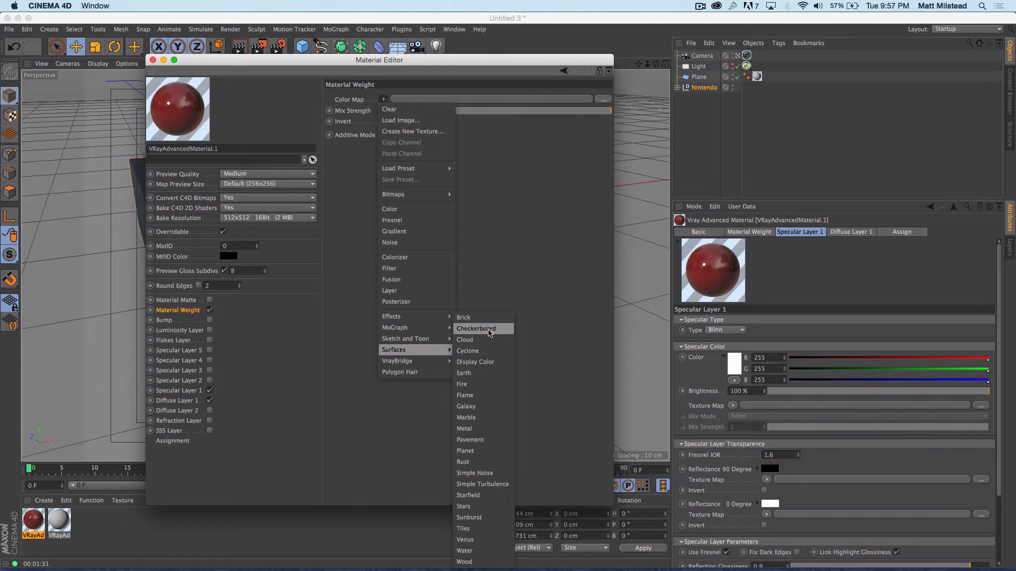
left_click(479, 327)
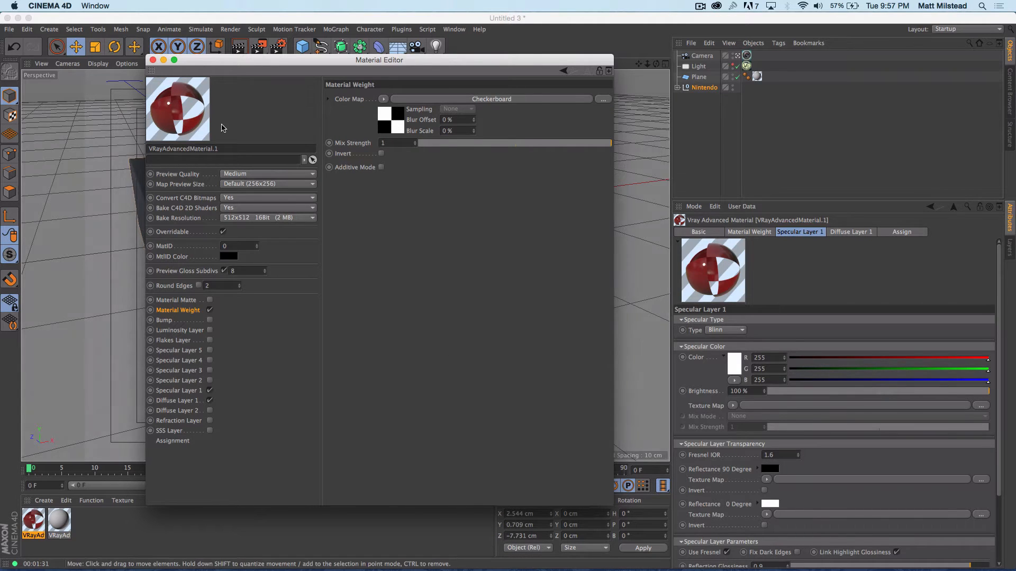
left_click(380, 154)
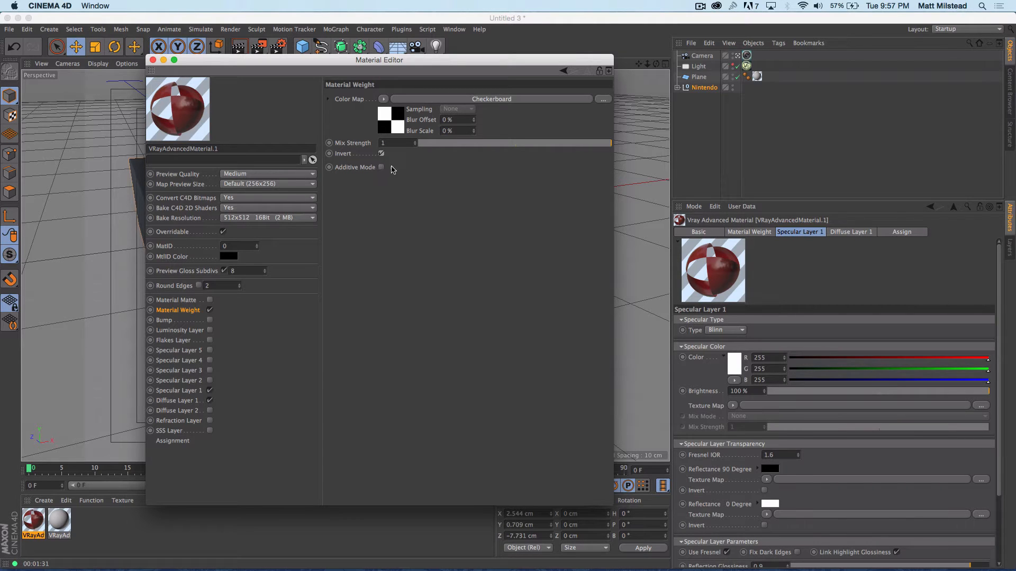
left_click(381, 153)
left_click(384, 99)
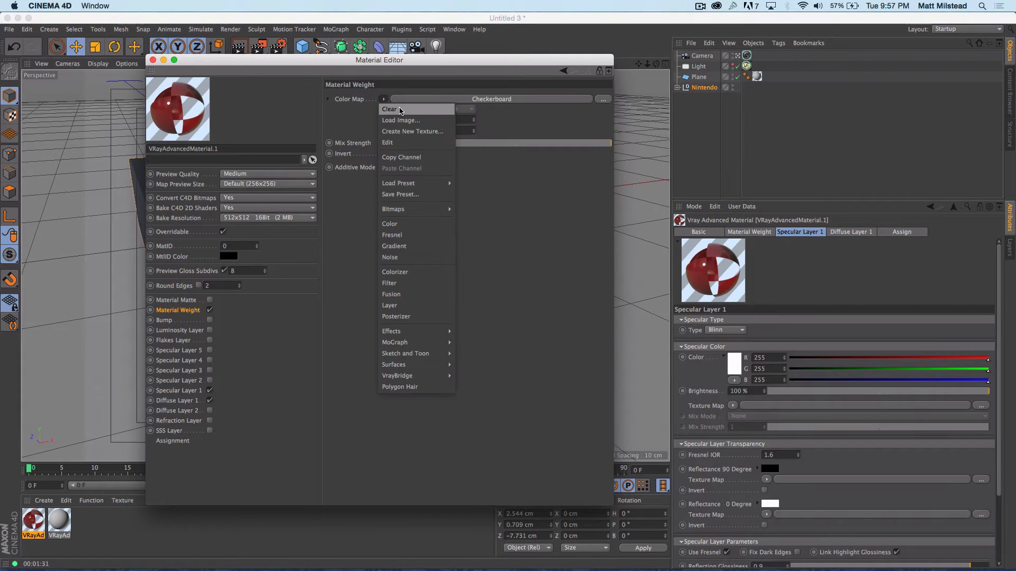
left_click(403, 107)
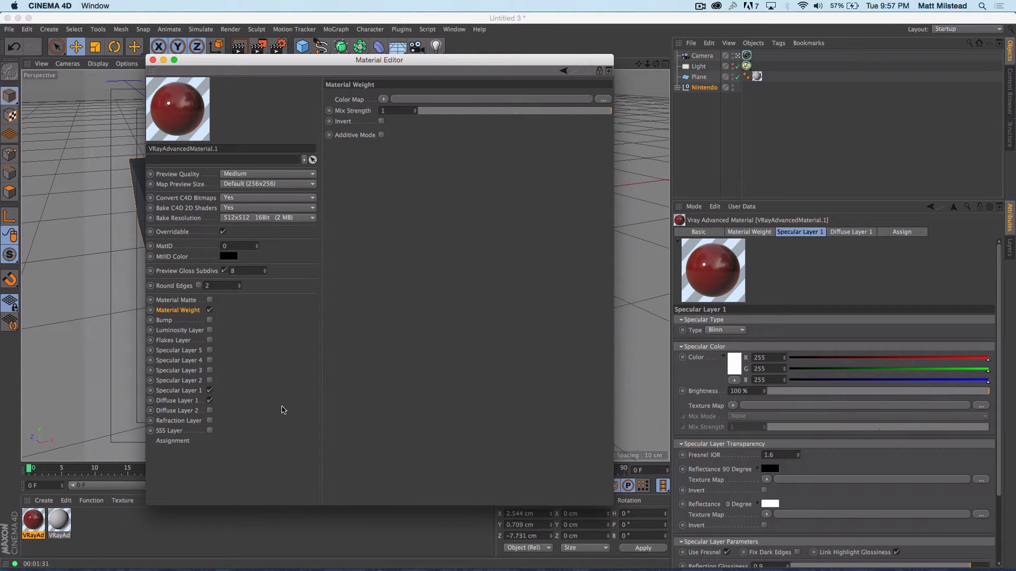
Review the Matte Mode options of Material Matte and keep Black Hole
left_click(189, 301)
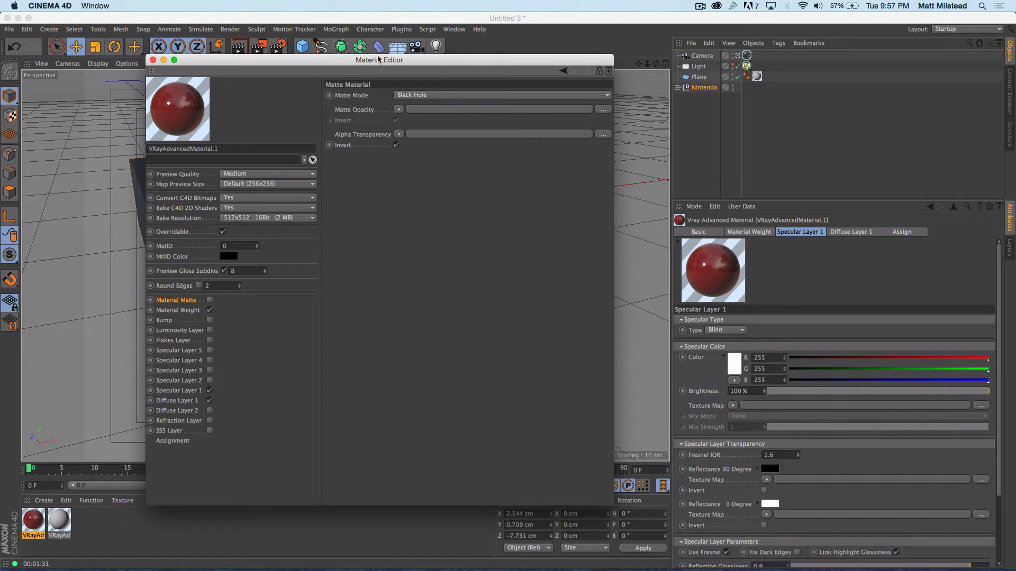
left_click(418, 95)
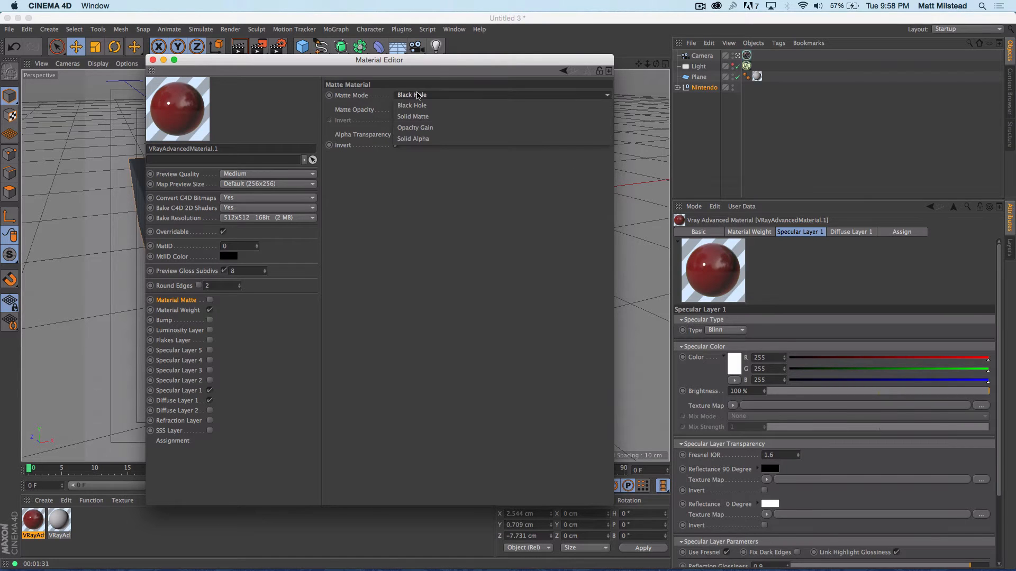
left_click(440, 106)
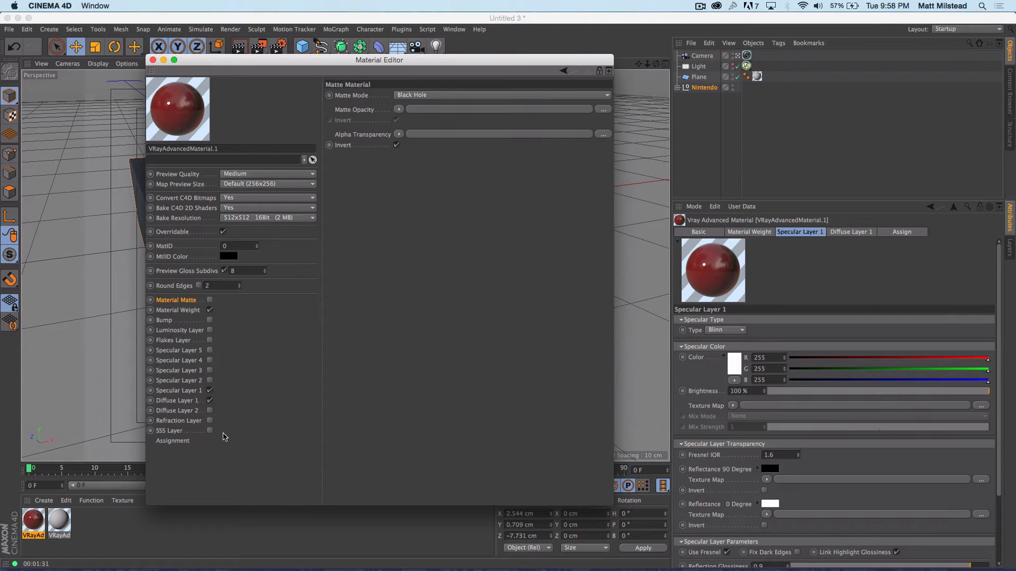
Enable the Refraction Layer and disable Diffuse Layer 1 on the material
left_click(200, 421)
left_click(210, 421)
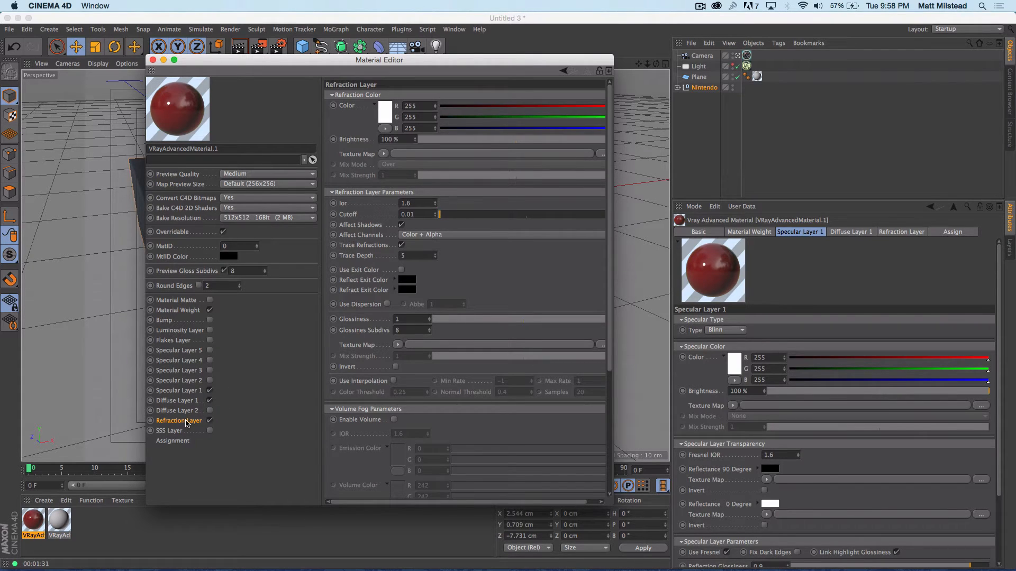
left_click(210, 401)
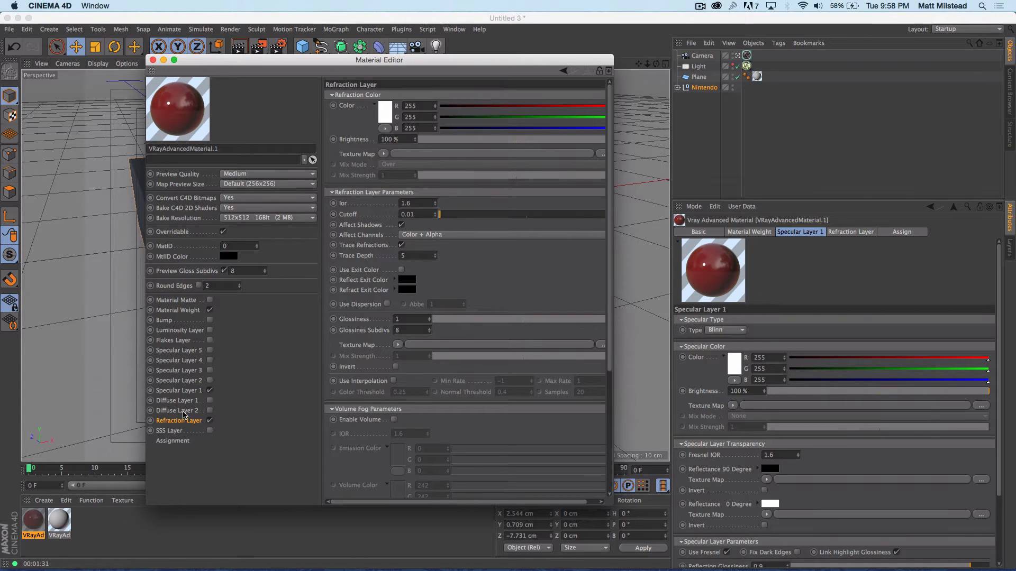
Set the Refraction Layer's Ior and Specular Layer 1's Fresnel IOR both to 1.33
left_click(177, 392)
left_click(182, 421)
double_click(403, 203)
type("1")
left_click(186, 391)
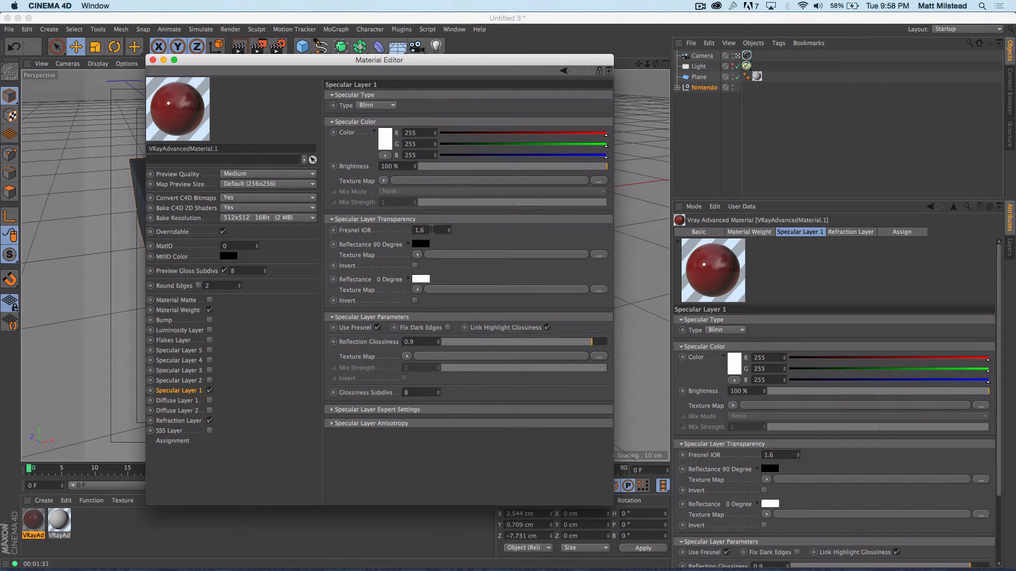
double_click(432, 230)
type("1.33")
key("Return")
Inspect the material preview in an enlarged separate window, and close it
right_click(176, 109)
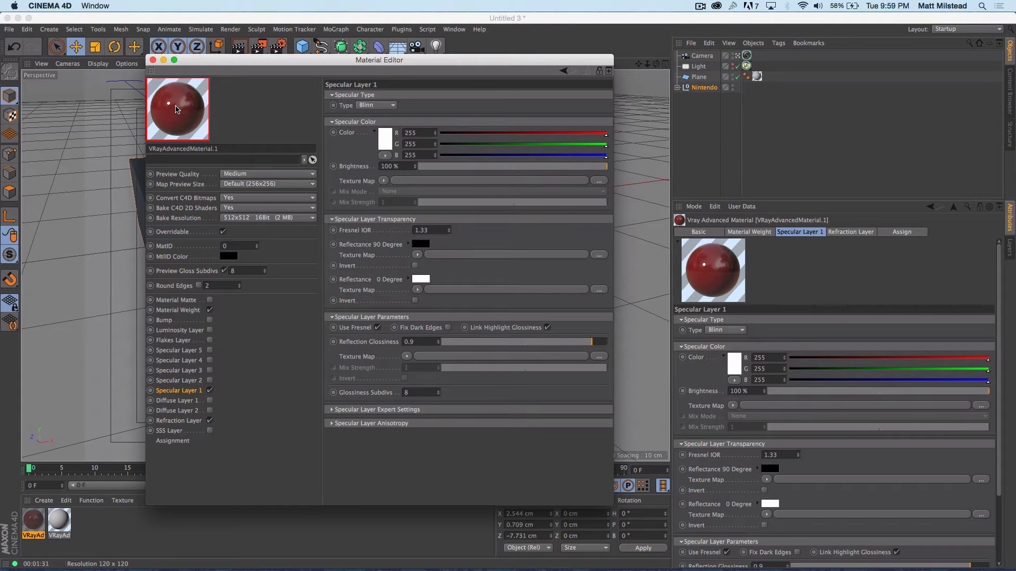
left_click(208, 124)
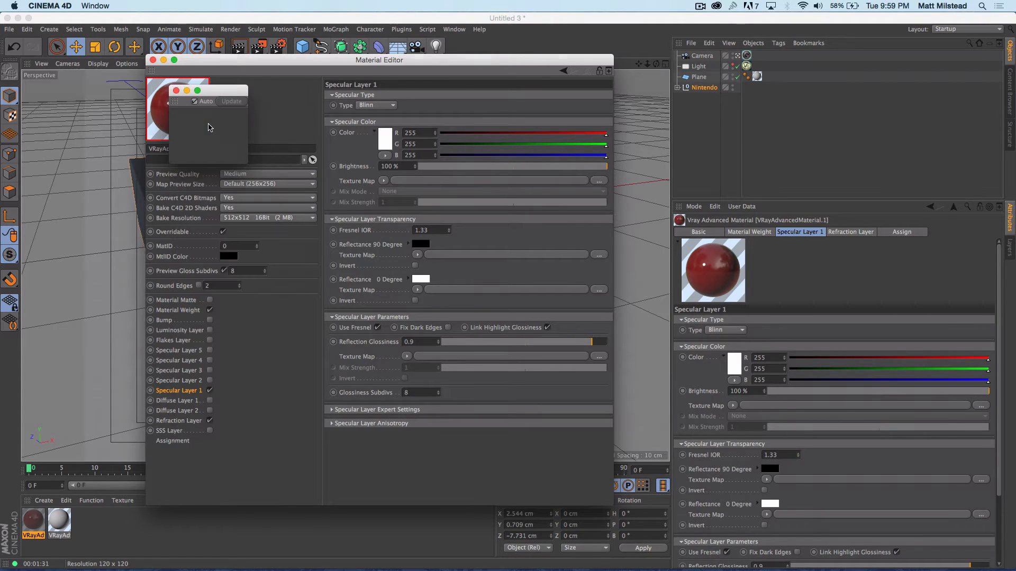
left_click_drag(247, 163, 412, 343)
left_click_drag(283, 93, 386, 113)
left_click(280, 111)
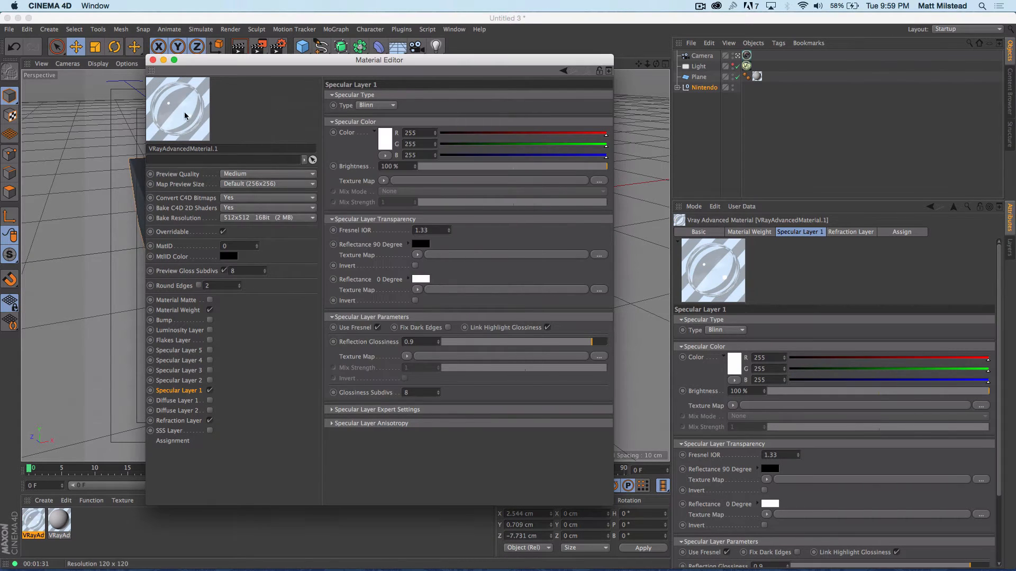
Try a red Refraction Color with RGB 240, 66, 66, and restore it to white
left_click(187, 421)
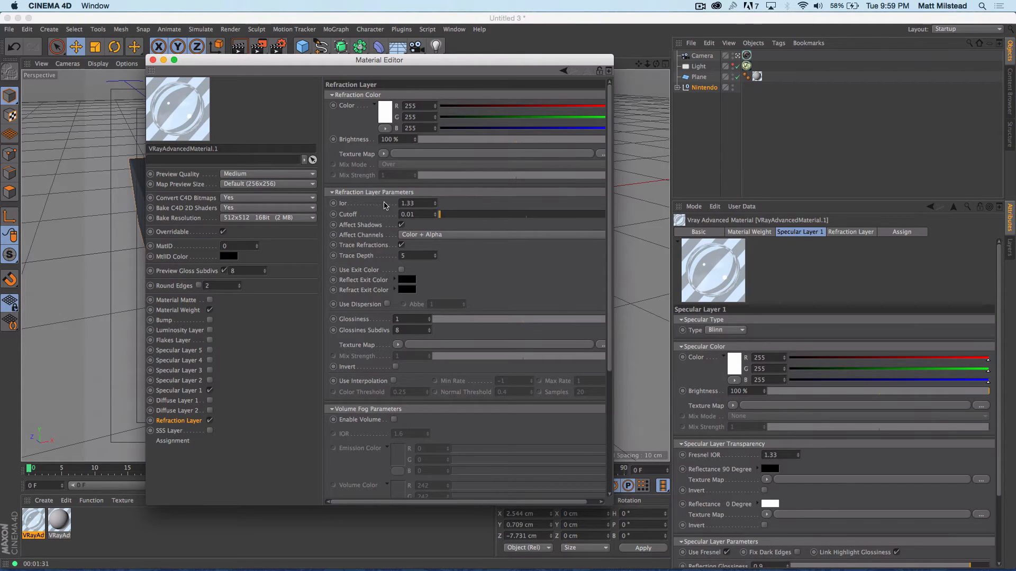
left_click(386, 116)
left_click_drag(365, 97, 379, 93)
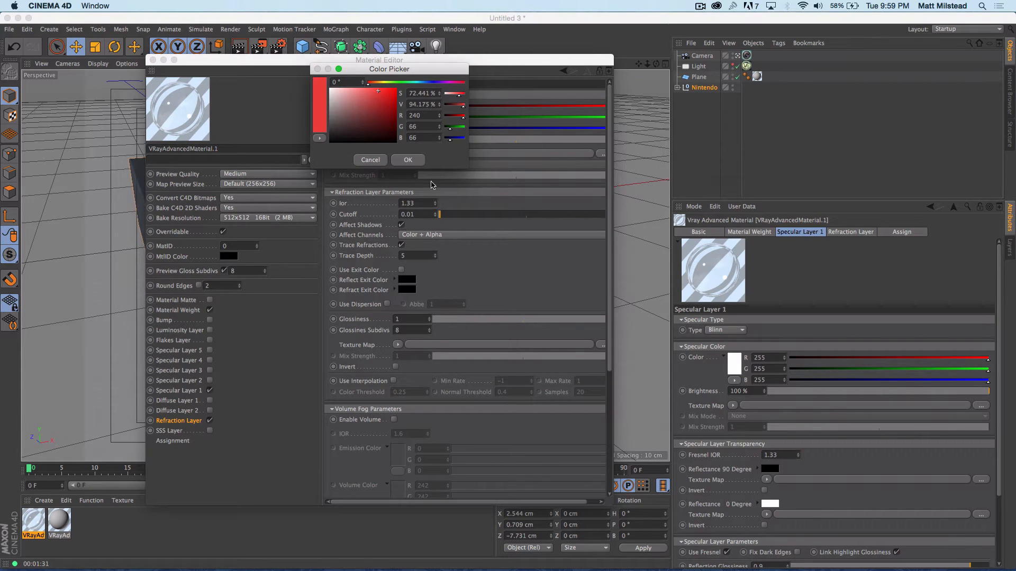
left_click(408, 160)
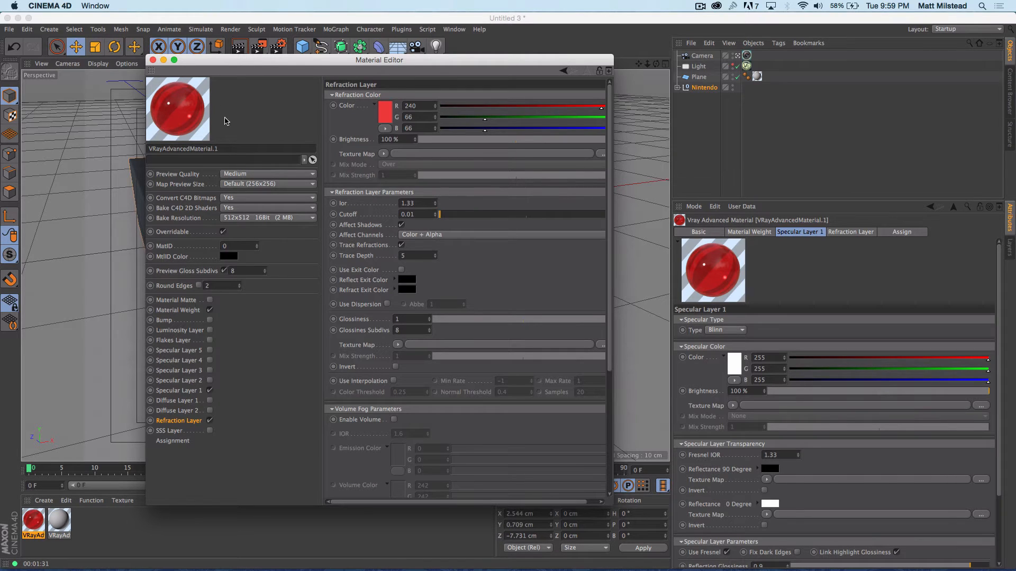
left_click(386, 109)
left_click_drag(347, 95, 324, 72)
left_click(406, 154)
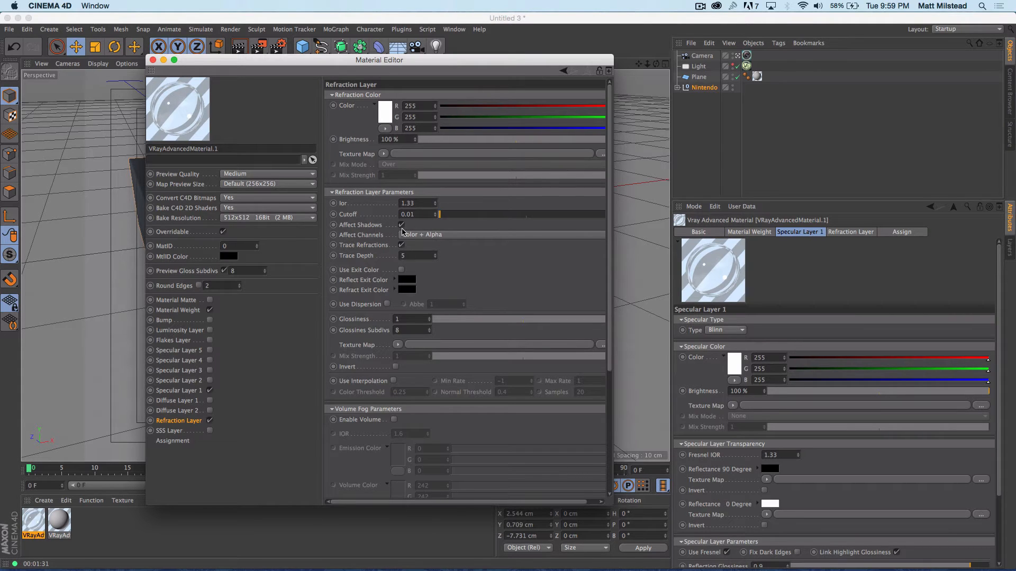
Review the Refraction Layer's Affect Channels options, try Use Exit Color on and off, and look over the remaining parameters
left_click(467, 236)
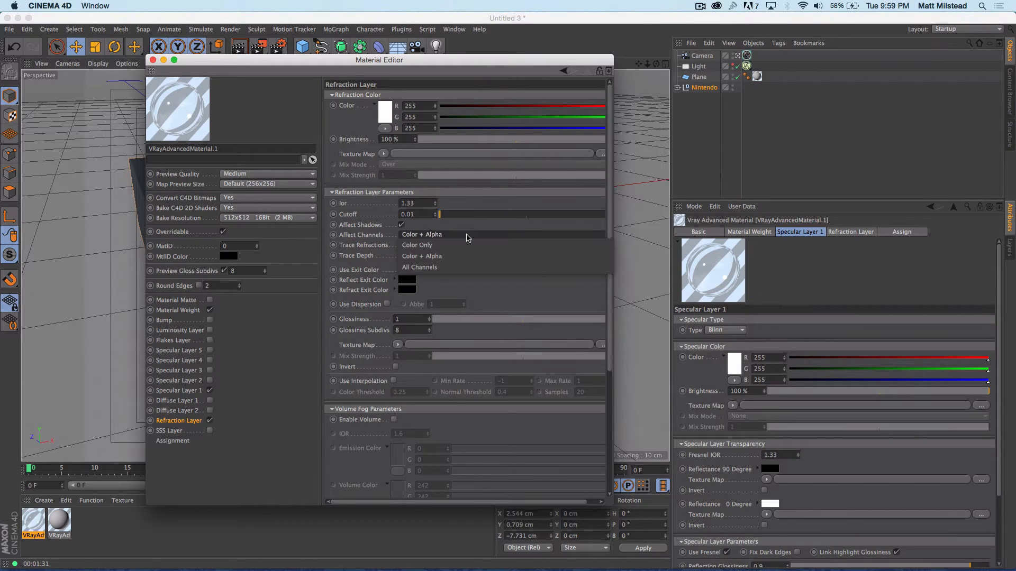
left_click(476, 290)
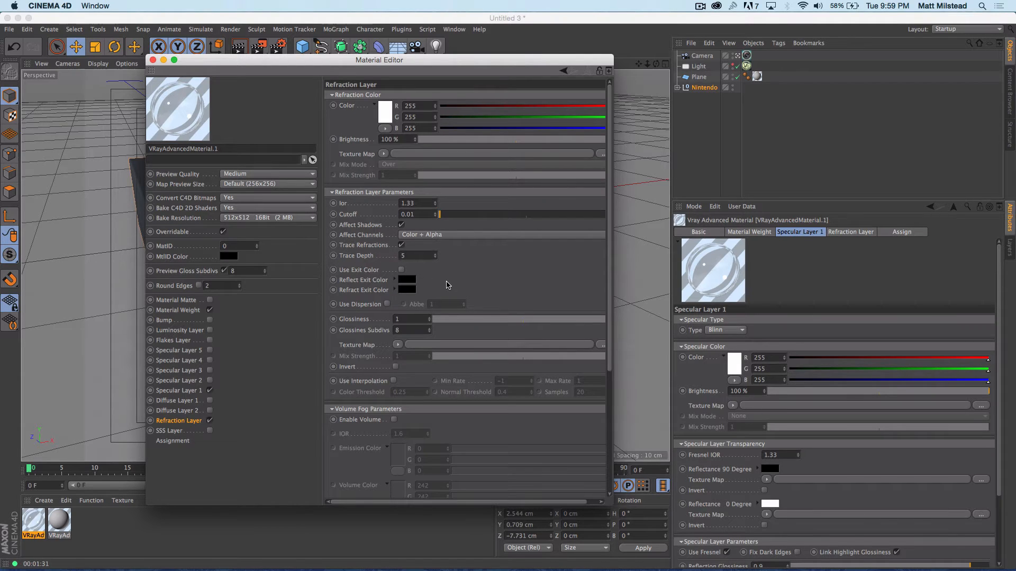
left_click(401, 270)
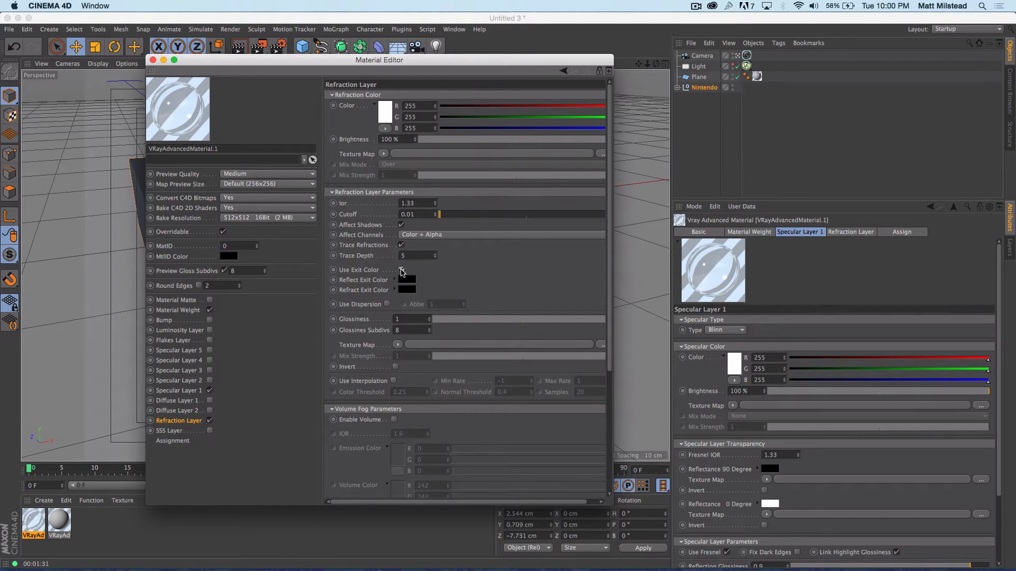
left_click(401, 270)
scroll(463, 329, "down", 1)
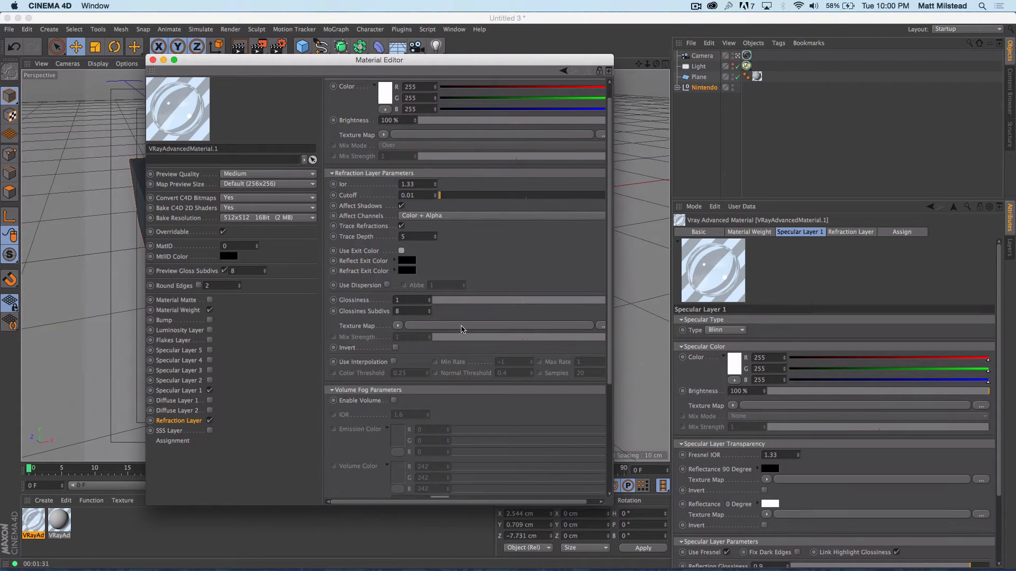
scroll(383, 306, "down", 5)
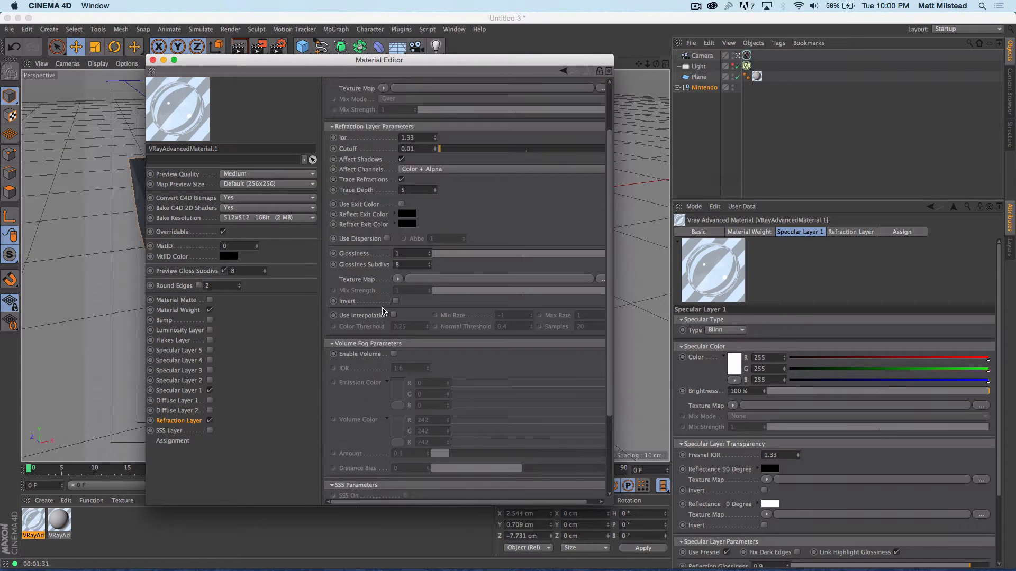
scroll(388, 255, "up", 6)
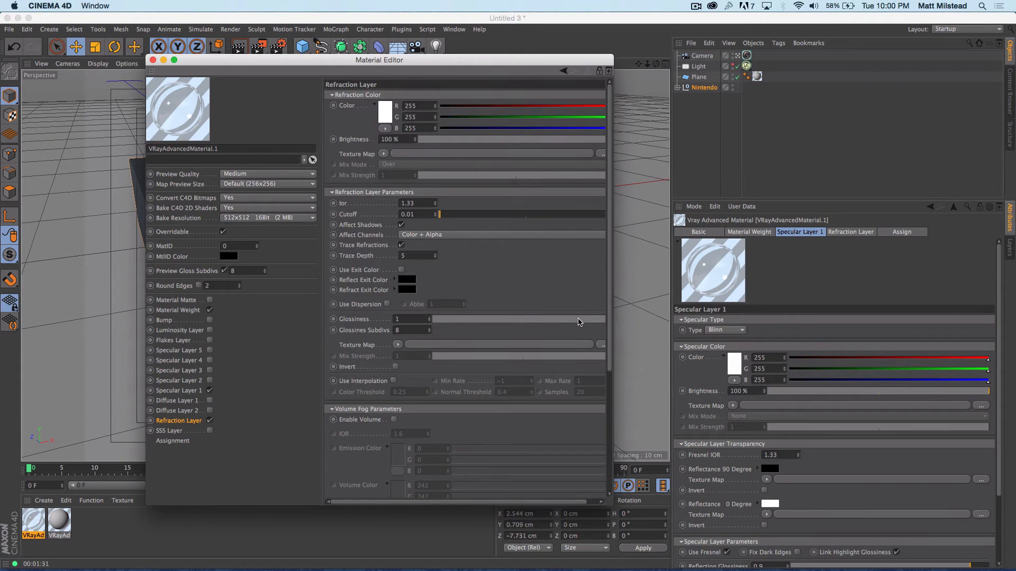
Widen the Material Editor, try a refraction Glossiness of 0.53, and return it to 1
left_click_drag(612, 505, 664, 509)
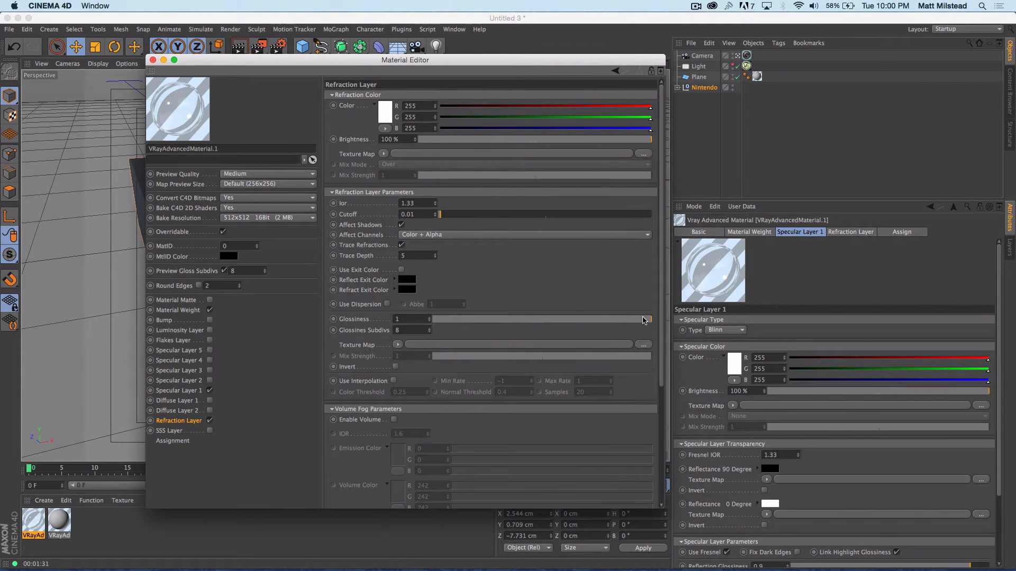
left_click_drag(649, 319, 548, 317)
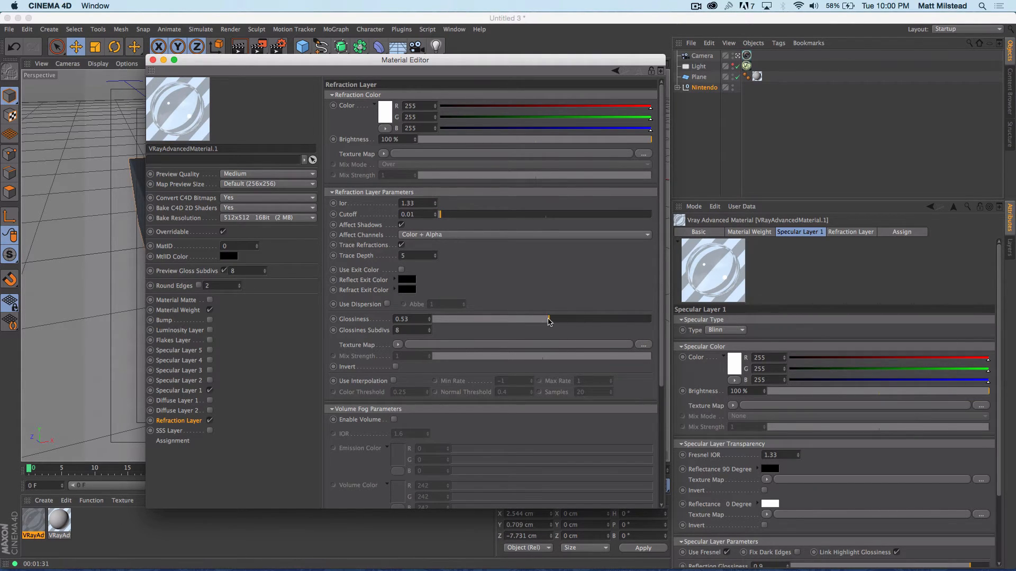
left_click_drag(548, 321, 678, 319)
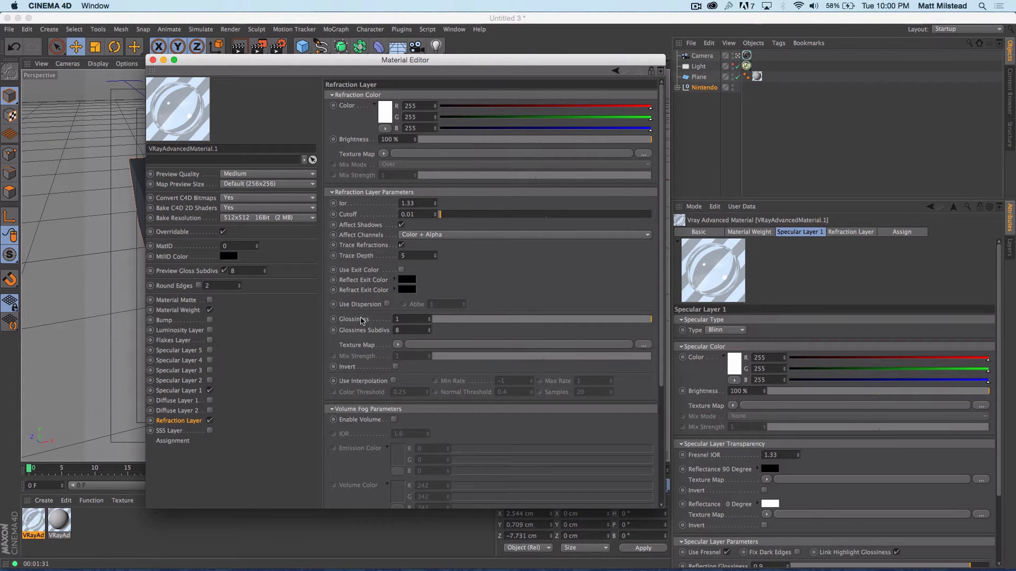
Set the Refraction Layer's Glossiness to 0.9, in line with Specular Layer 1's Reflection Glossiness
left_click(178, 390)
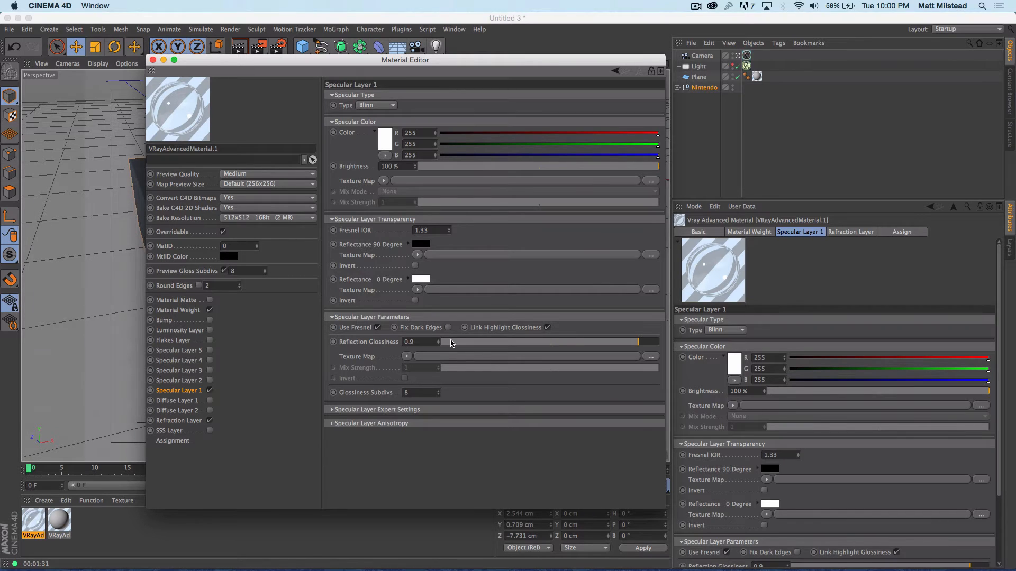
left_click(185, 421)
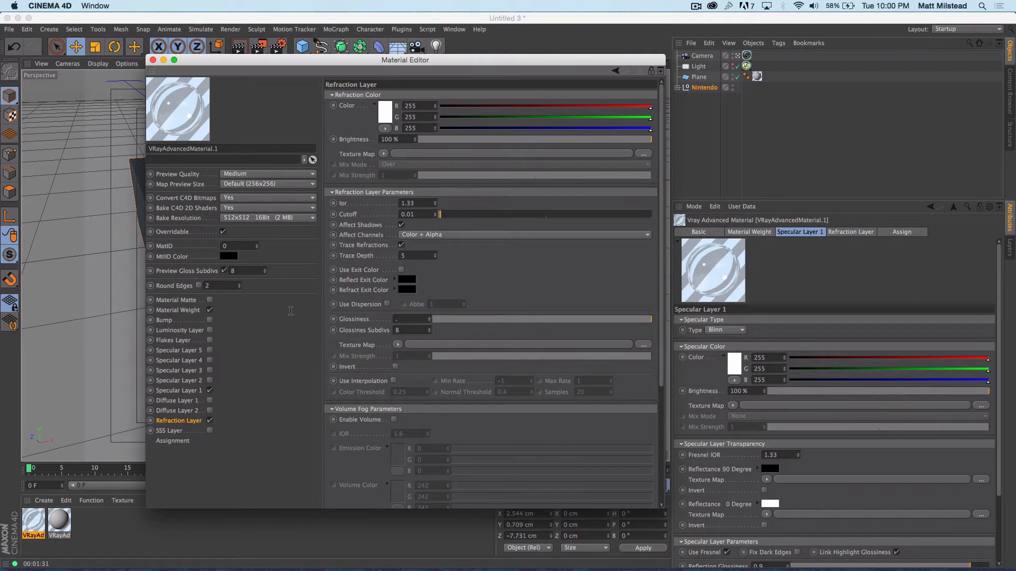
type("9")
key("Return")
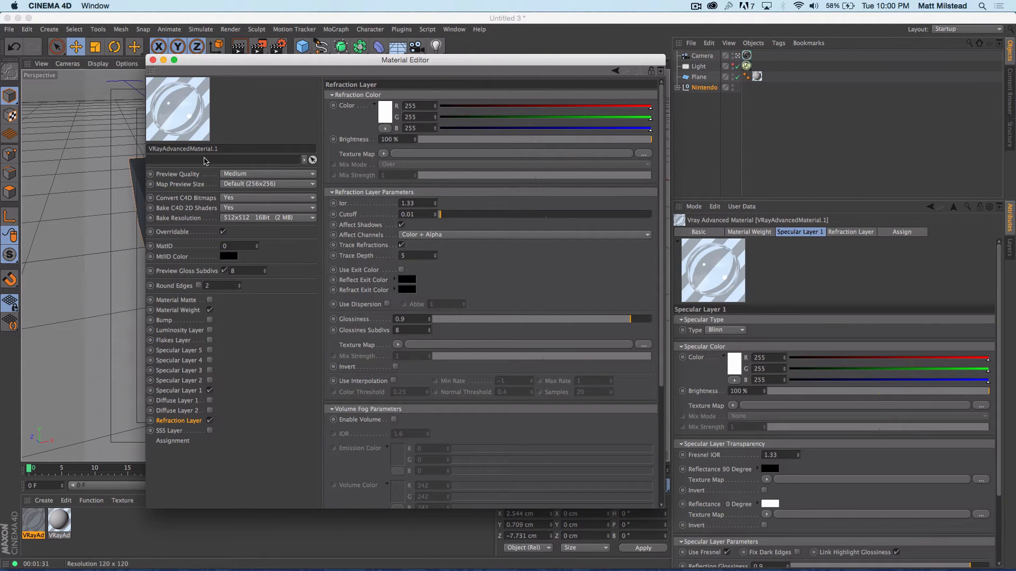
scroll(439, 446, "down", 5)
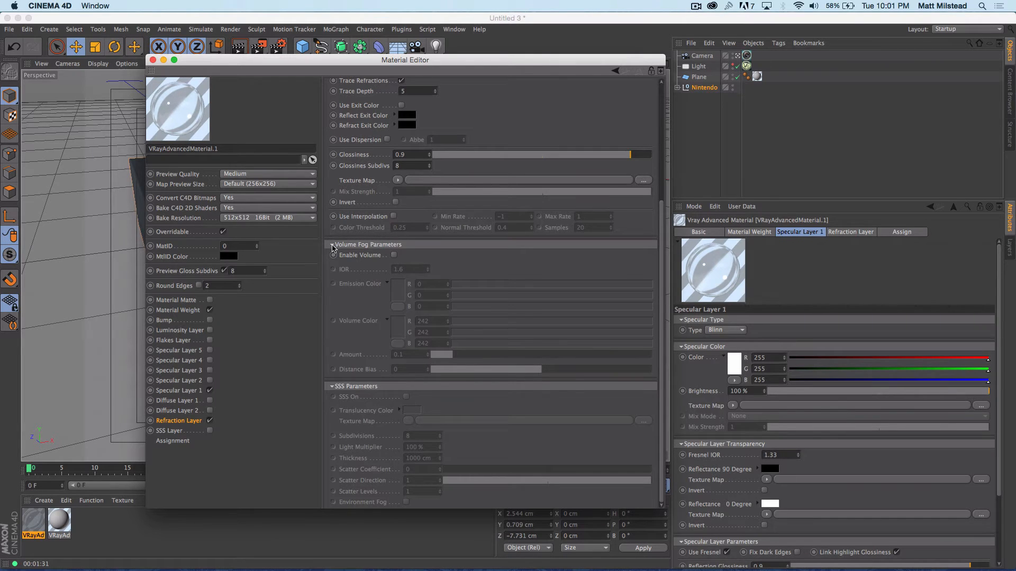
Collapse the Refraction Layer's Volume Fog, SSS and Refraction Layer Parameters groups
left_click(332, 245)
left_click(332, 387)
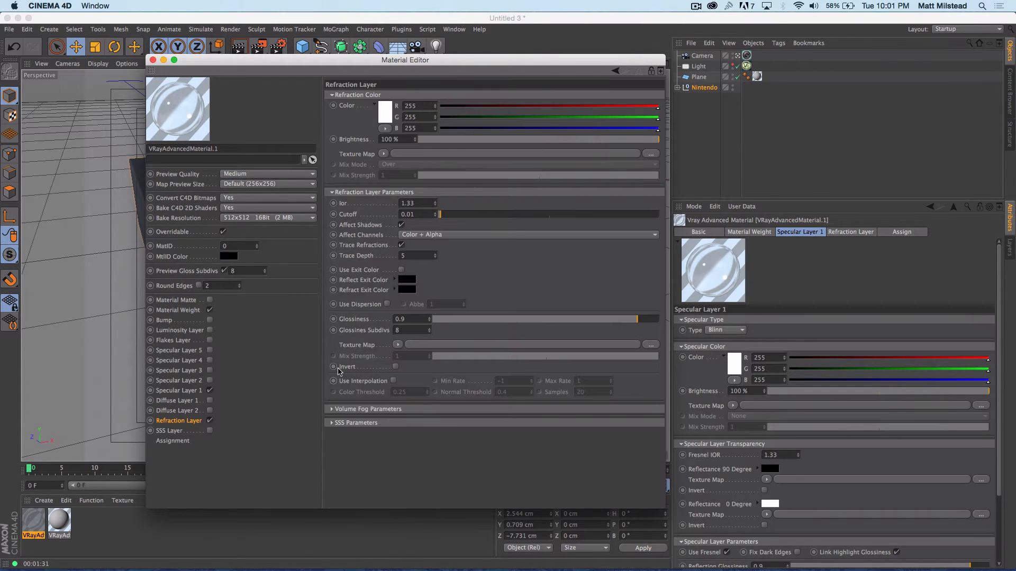
left_click(332, 193)
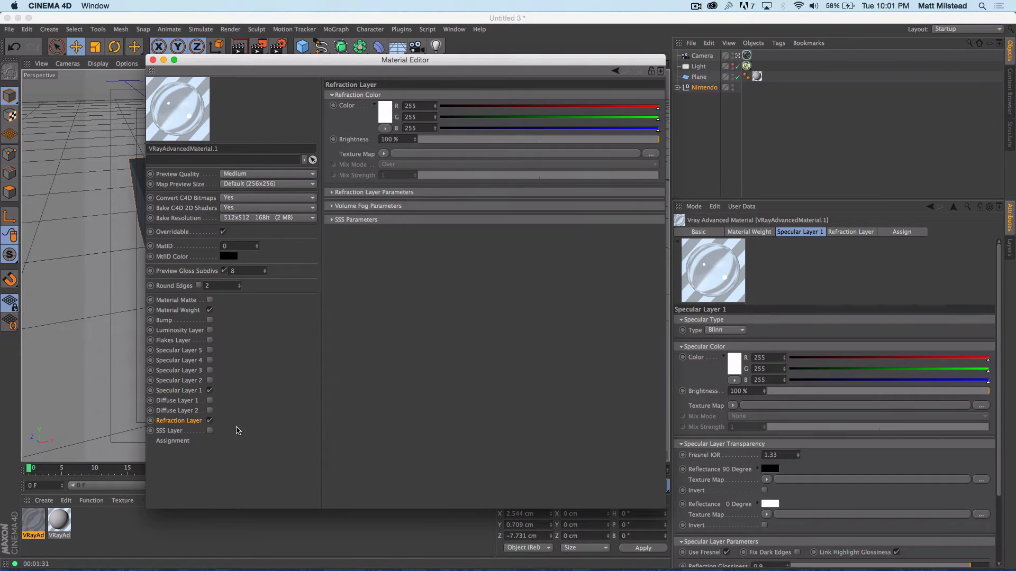
Review the SSS Layer's general, scatter and option parameters, and return to the Refraction Layer
left_click(172, 432)
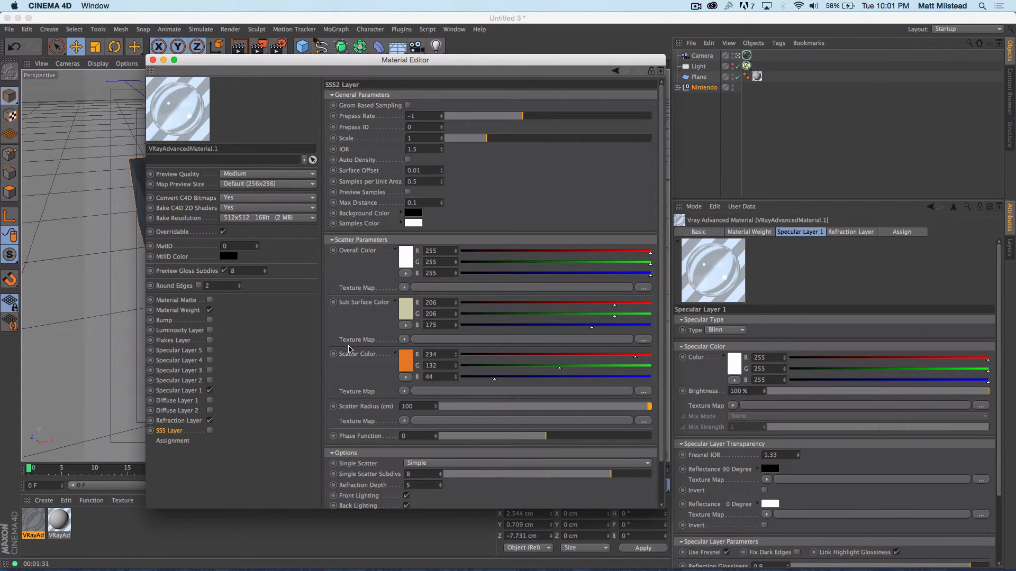
scroll(349, 349, "down", 2)
scroll(349, 345, "up", 2)
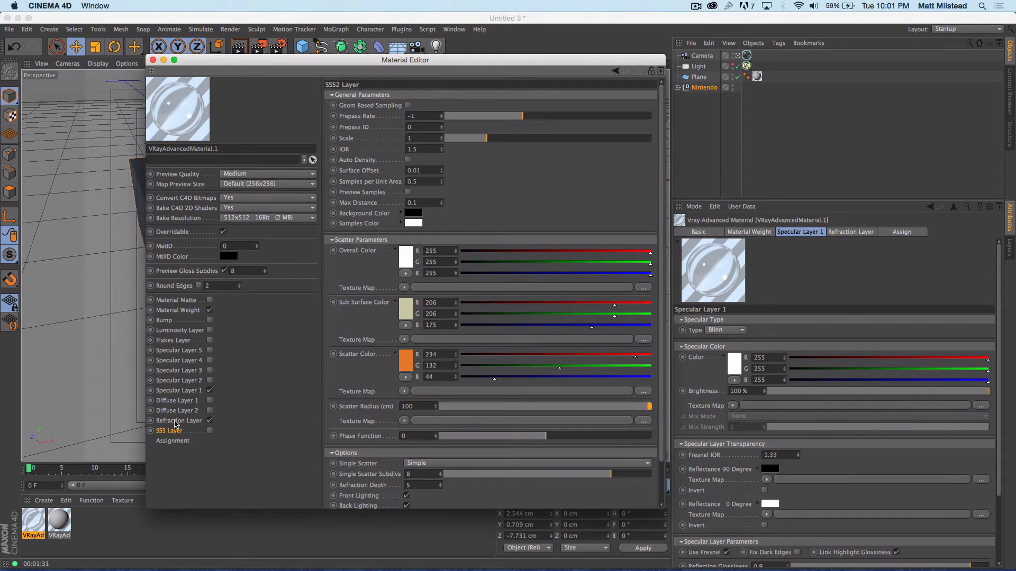
left_click(175, 422)
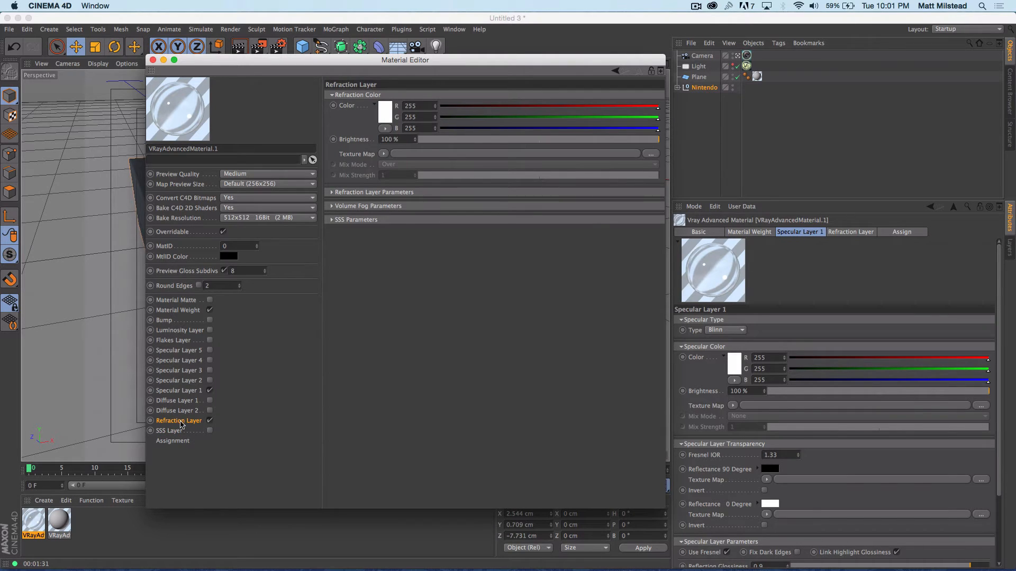
Enable Diffuse Layer 1 and Bump on VRayAdvancedMaterial.1, and look over its Specular Layer 1 and Material Weight settings
left_click(182, 401)
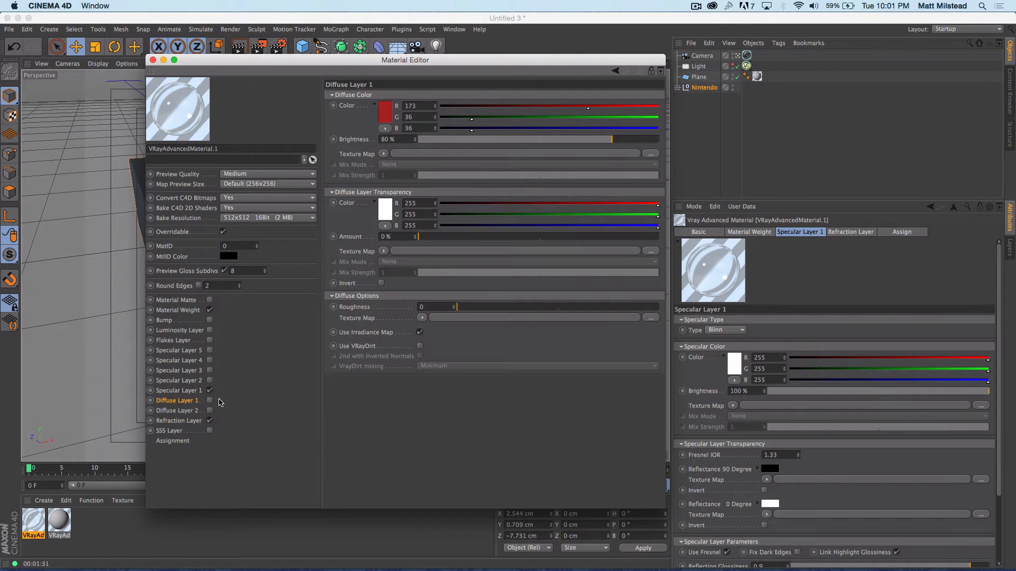
left_click(210, 401)
left_click(198, 391)
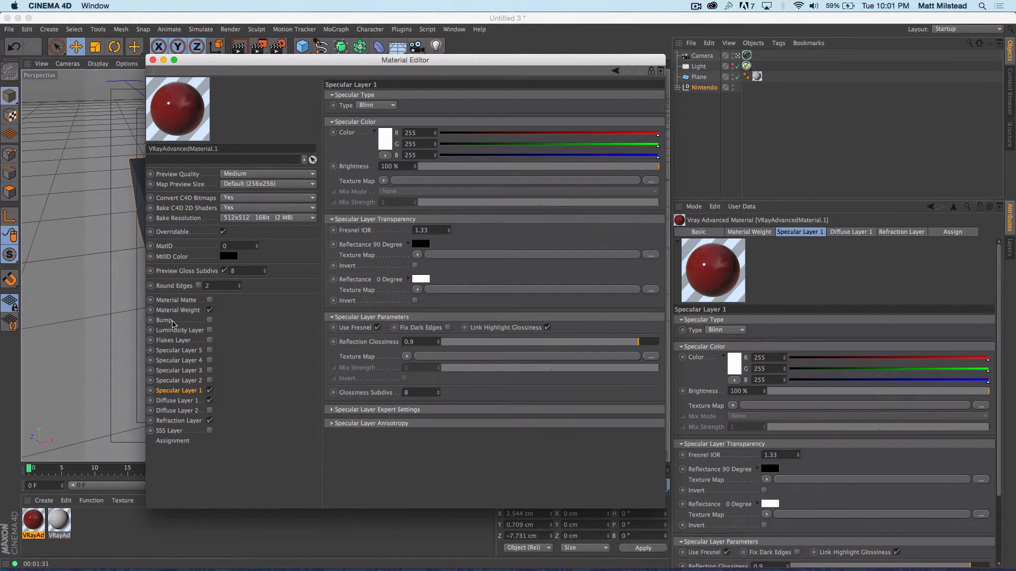
left_click(164, 320)
left_click(209, 320)
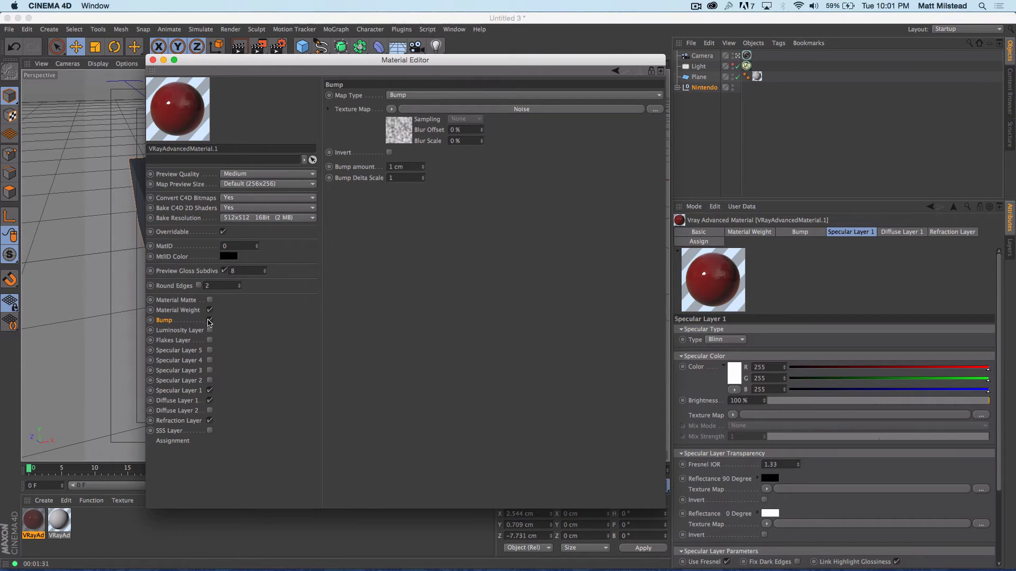
left_click(166, 311)
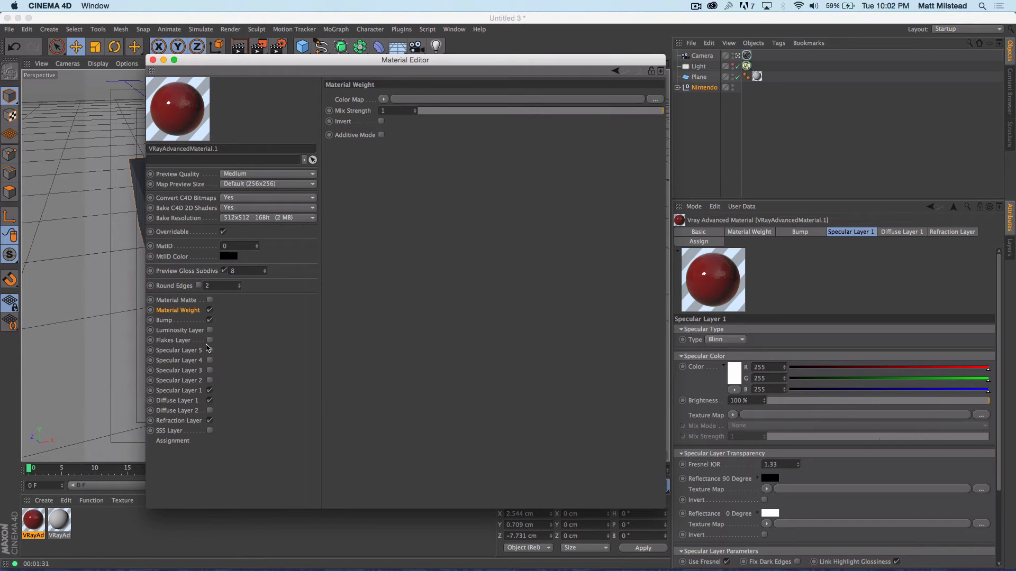
Apply VRayAdvancedMaterial.1 to the console body, and move the assignment up to the parent Nintendo object so it covers all parts
left_click(153, 60)
left_click_drag(37, 518, 211, 301)
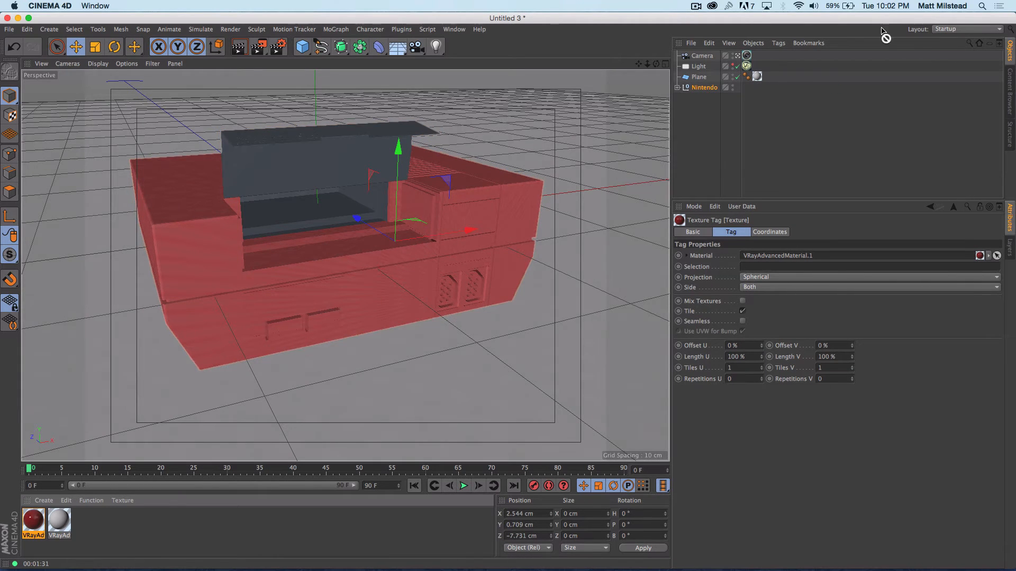
left_click(678, 88)
left_click(771, 109)
key("Delete")
left_click(770, 89)
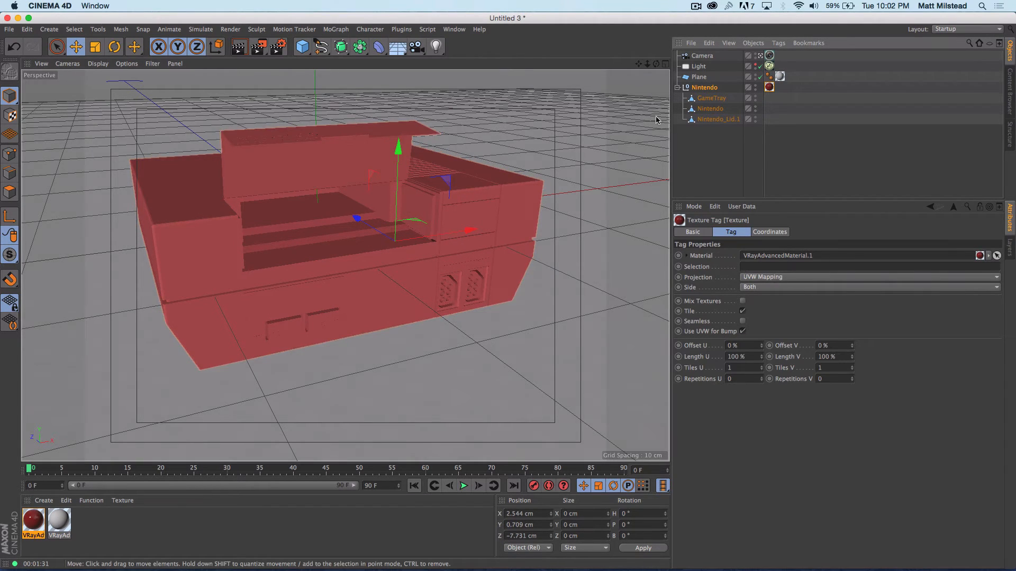
left_click(677, 88)
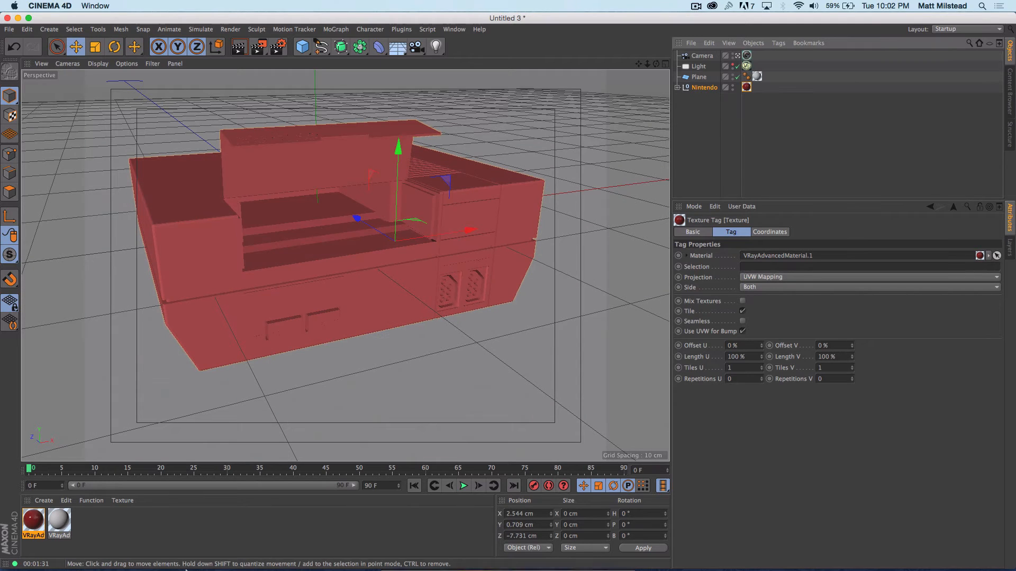
Create a new V-Ray two-sided material (Vray2SidedMaterial)
left_click(43, 513)
left_click(39, 504)
mouse_move(70, 421)
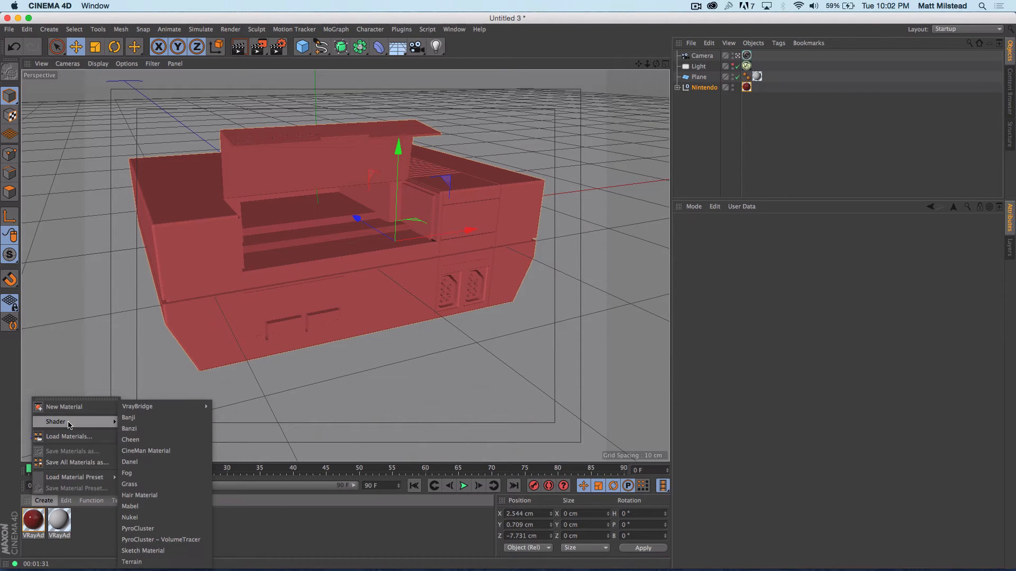
mouse_move(158, 406)
left_click(257, 409)
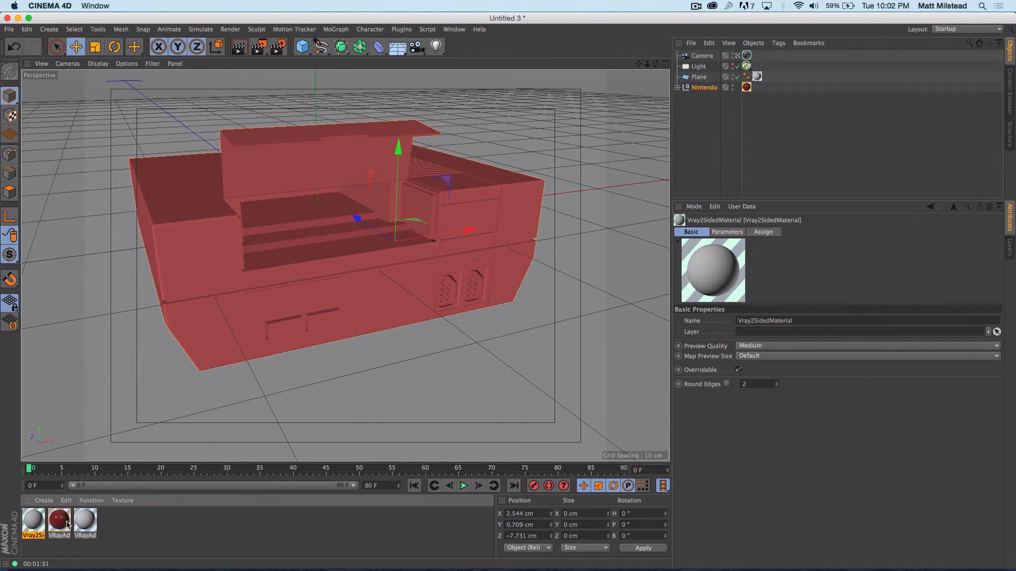
Assign VRayAdvancedMaterial as the two-sided material's Front Side Material and VRayAdvancedMaterial.1 as its Back Side Material
left_click(724, 232)
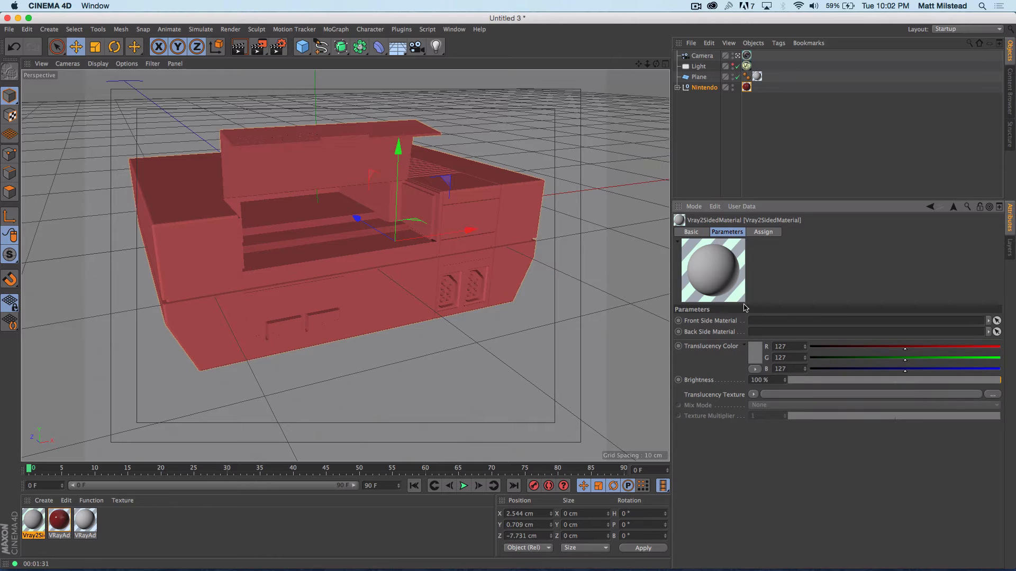
left_click_drag(92, 518, 777, 324)
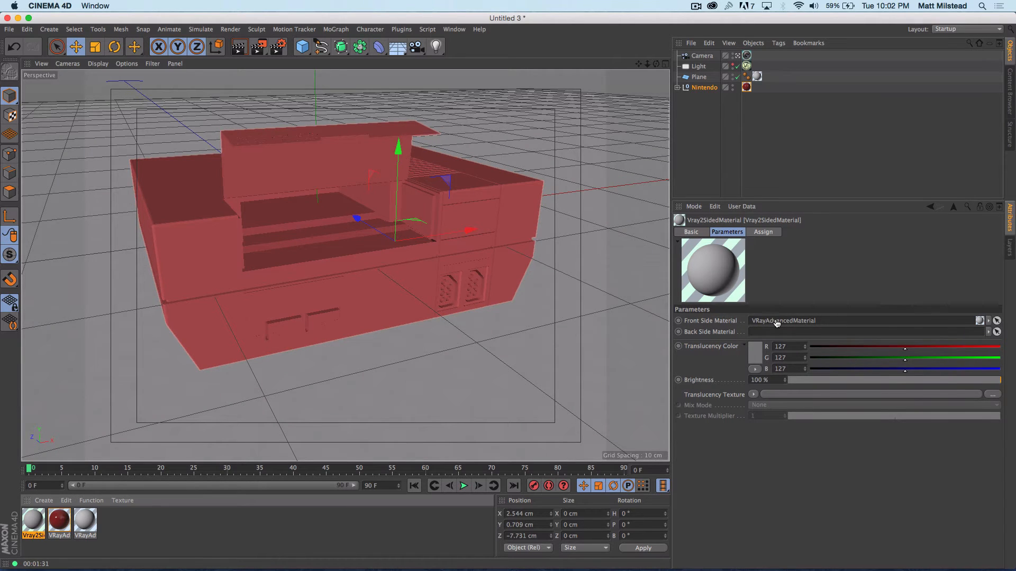
left_click_drag(59, 519, 828, 331)
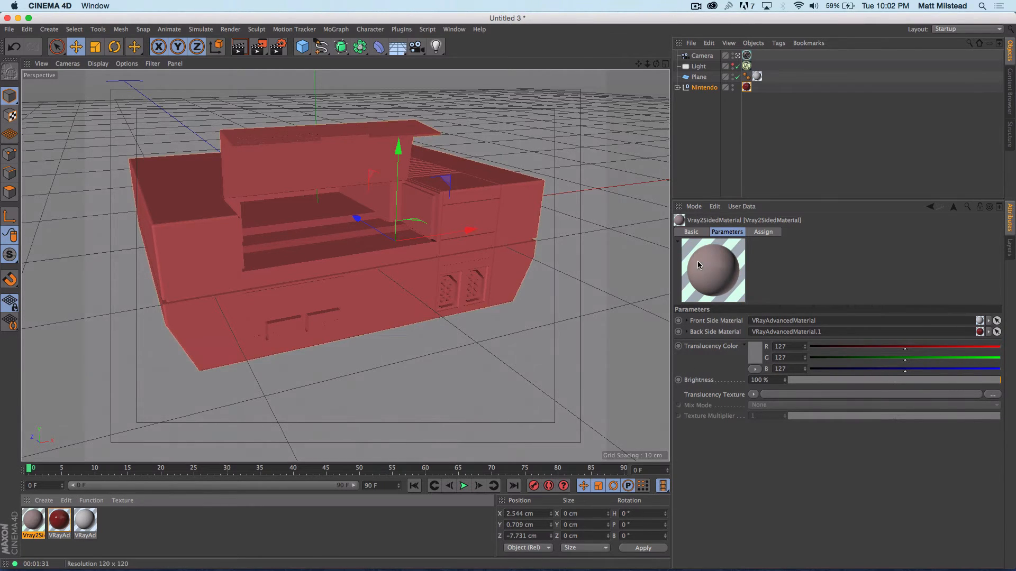
Try a translucency Brightness of 54 %, restore it to 100 %, and test black and white Translucency Colors
left_click(904, 379)
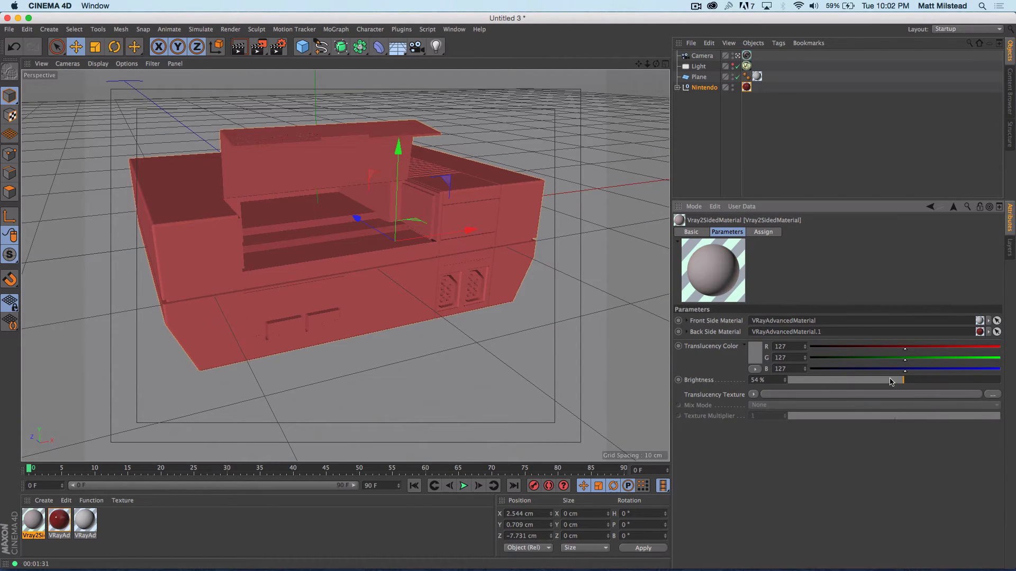
left_click_drag(891, 381, 1005, 380)
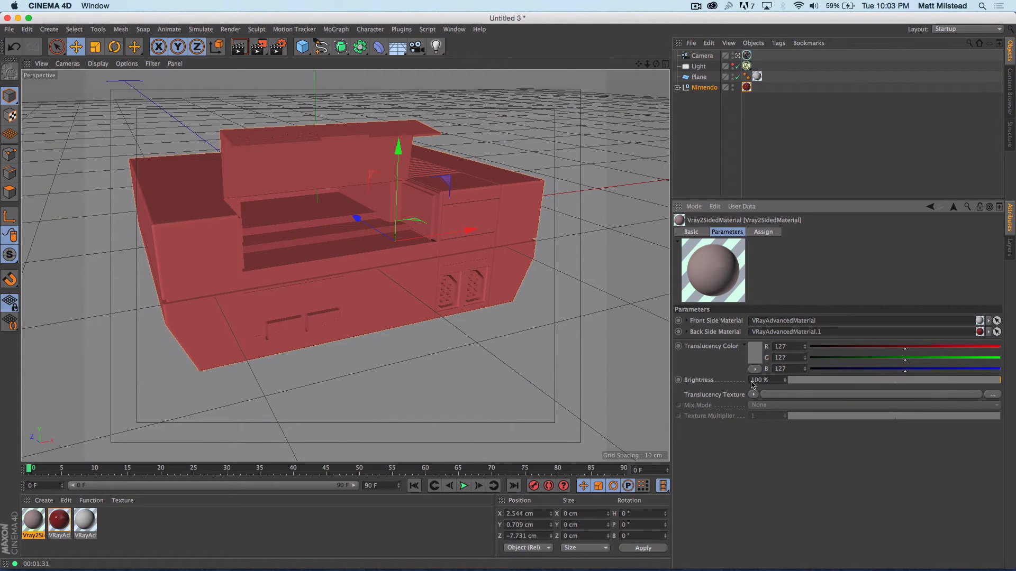
left_click(757, 356)
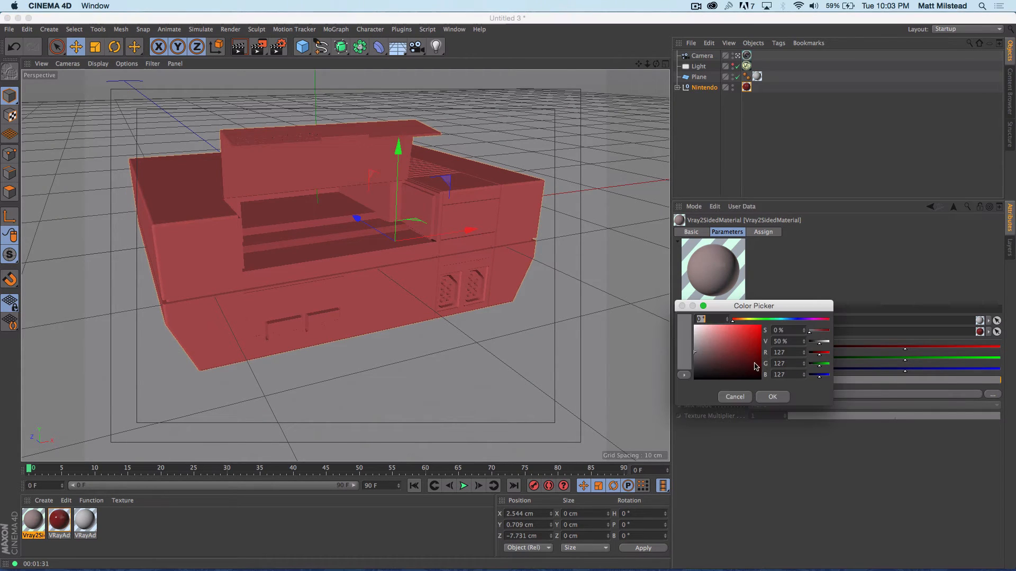
left_click(773, 397)
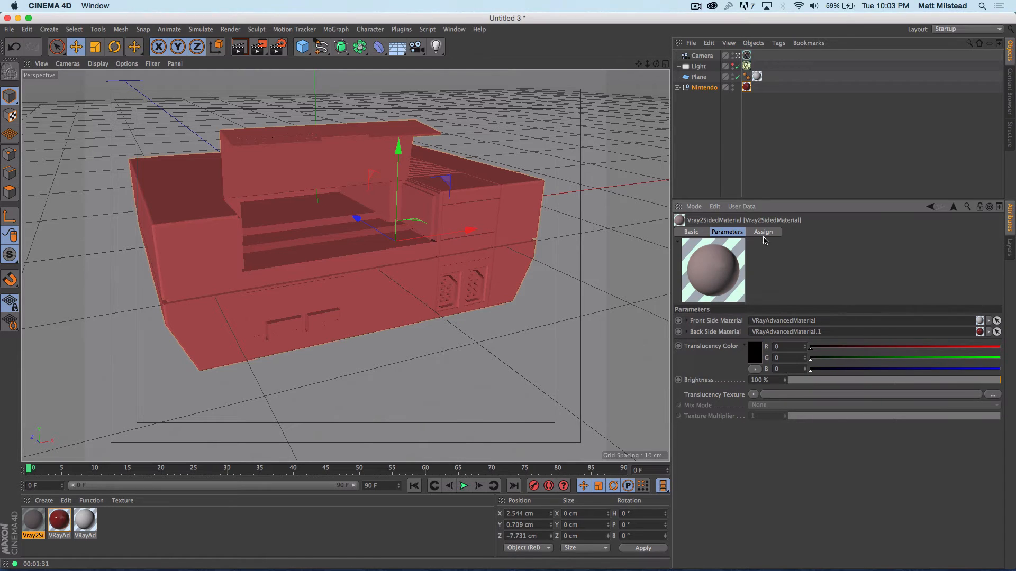
left_click(755, 354)
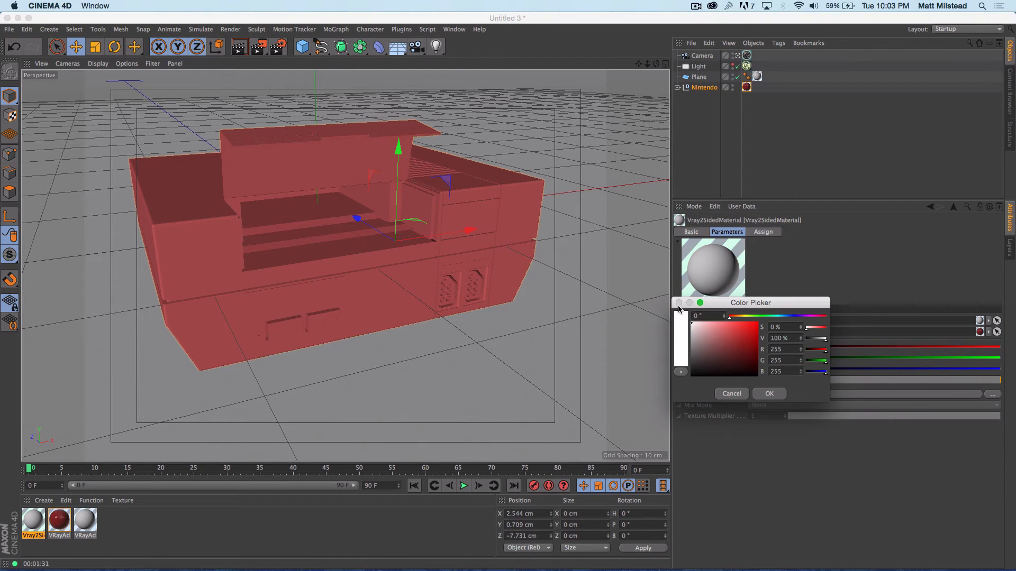
left_click(768, 394)
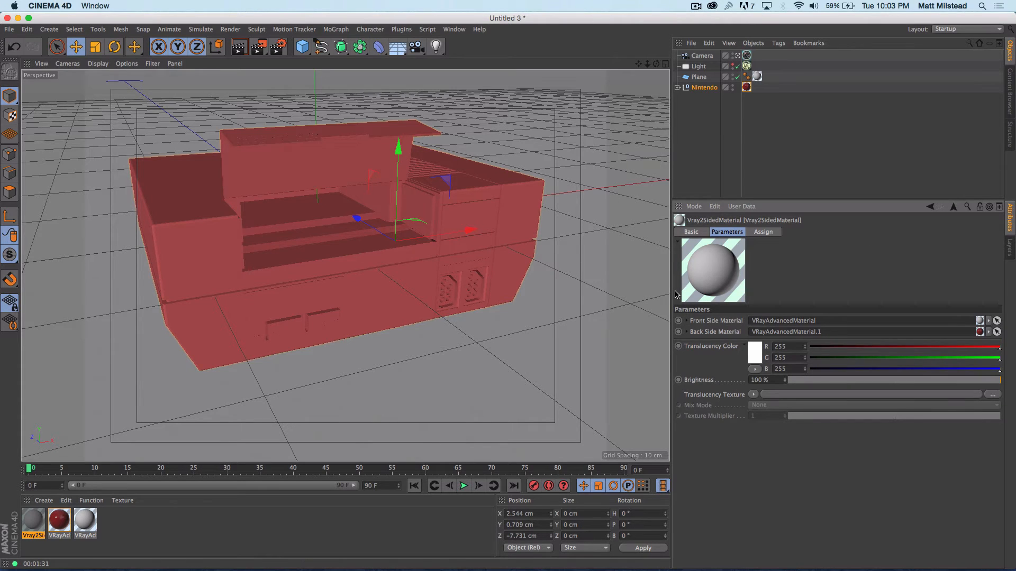
Try a mid-grey Translucency Color with a brightness value (V) of 50 %
left_click(755, 361)
left_click_drag(799, 346, 749, 346)
type("50")
key("Return")
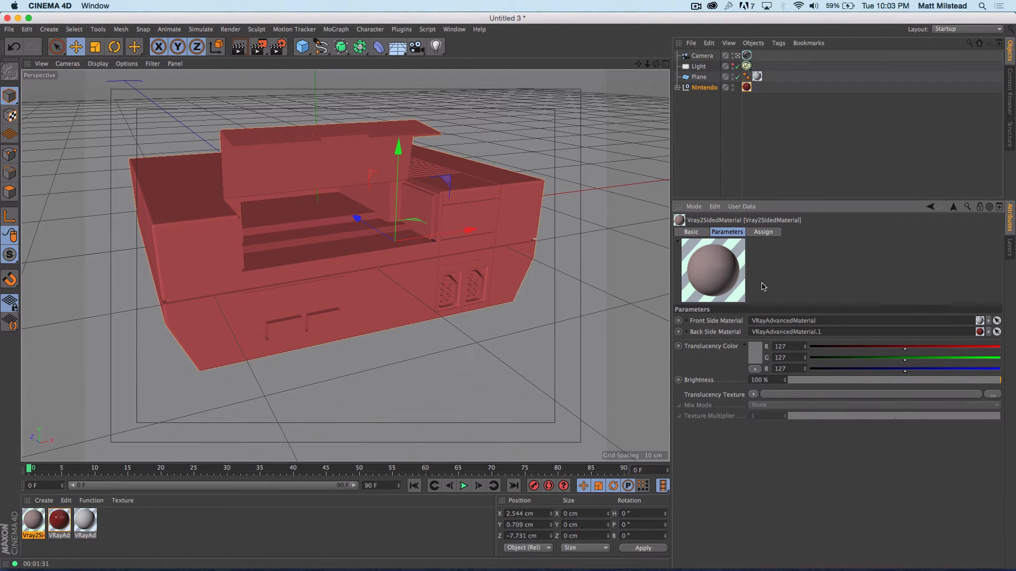
Set the two-sided material's Translucency Color to a dark grey with a V of 25 %
left_click(760, 356)
left_click_drag(800, 343, 738, 339)
type("25")
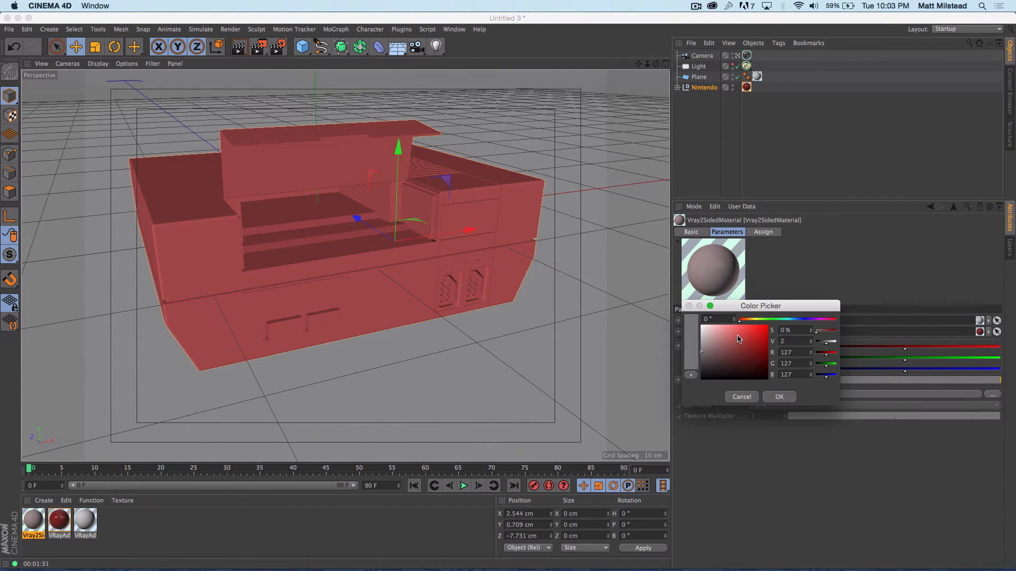
key("Return")
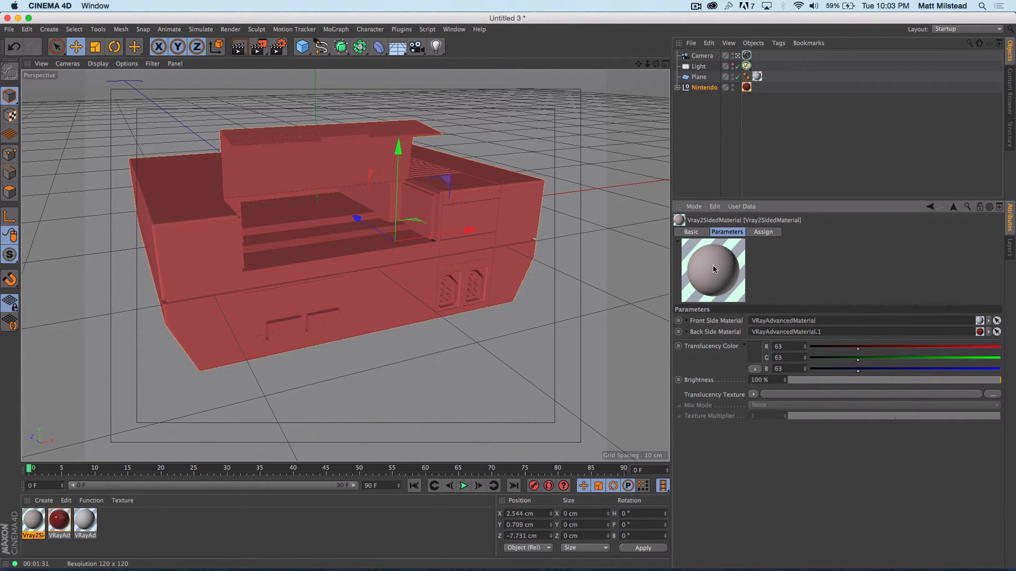
Create a new V-Ray blend material (VrayBlendMaterial)
left_click(133, 529)
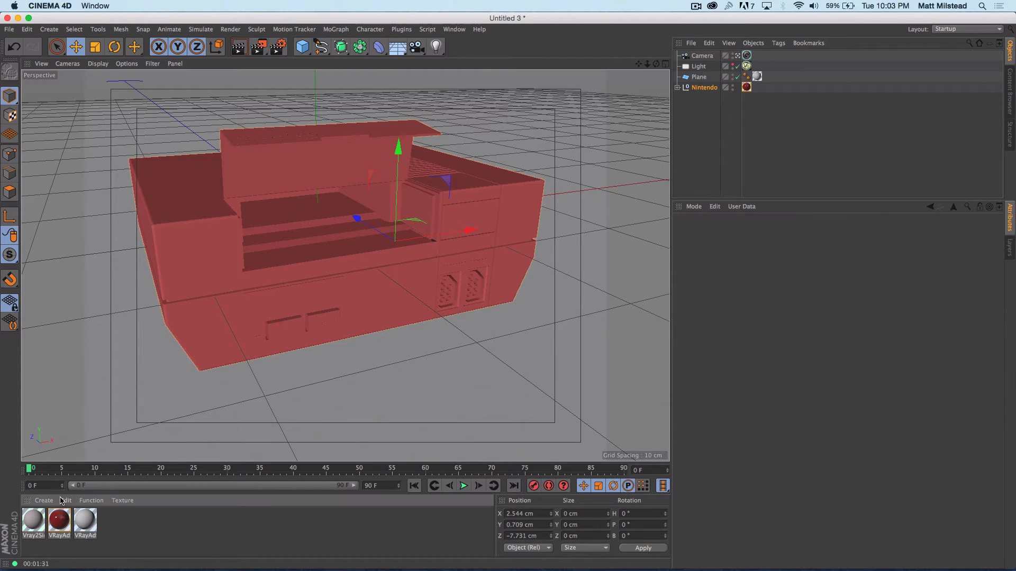
left_click(42, 500)
mouse_move(57, 426)
mouse_move(151, 410)
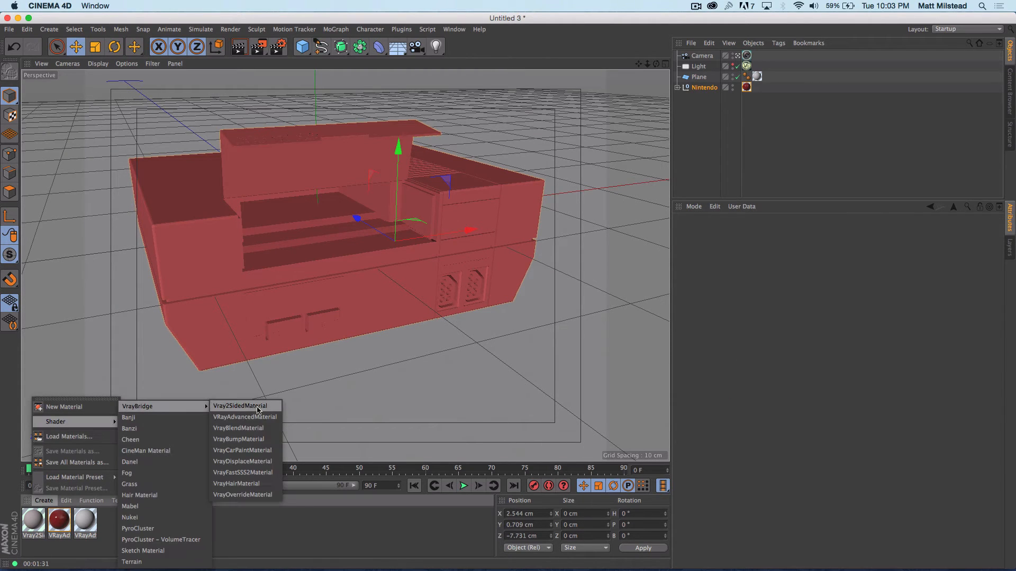
left_click(262, 429)
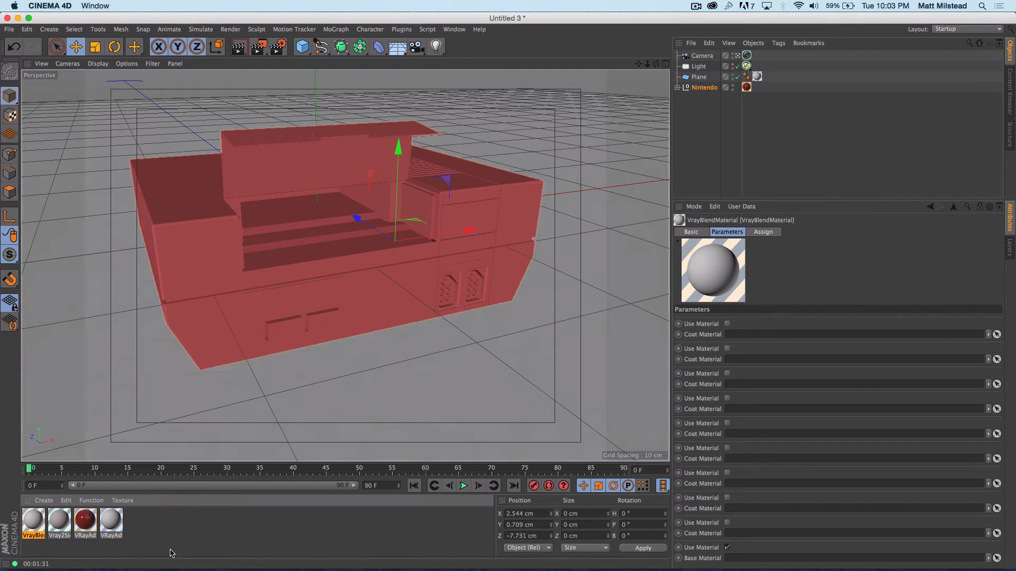
Assign VRayAdvancedMaterial.1 as the blend material's Base Material and Vray2SidedMaterial as the Coat Material directly above it
double_click(33, 520)
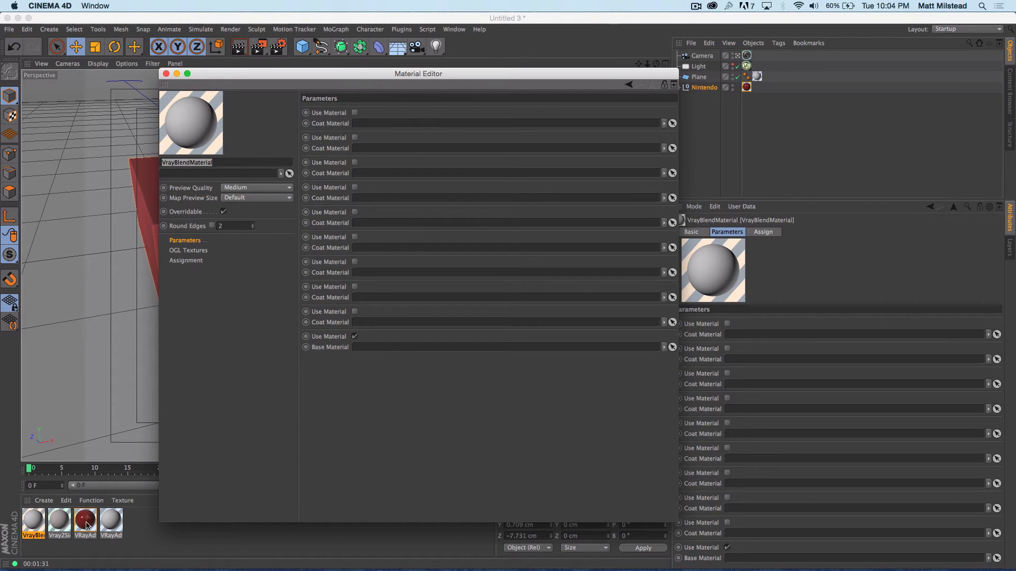
left_click_drag(87, 525, 371, 347)
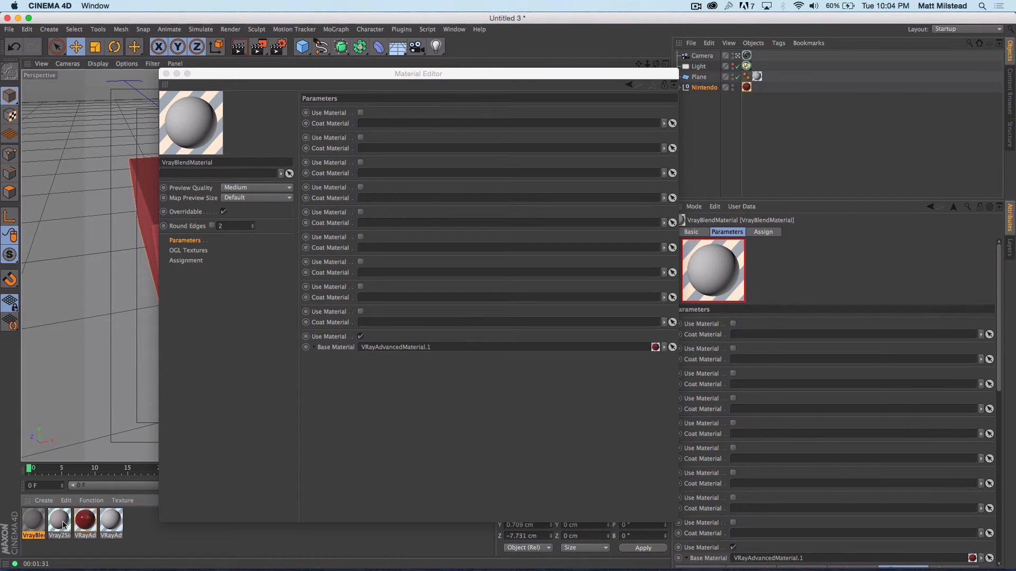
left_click_drag(63, 525, 361, 324)
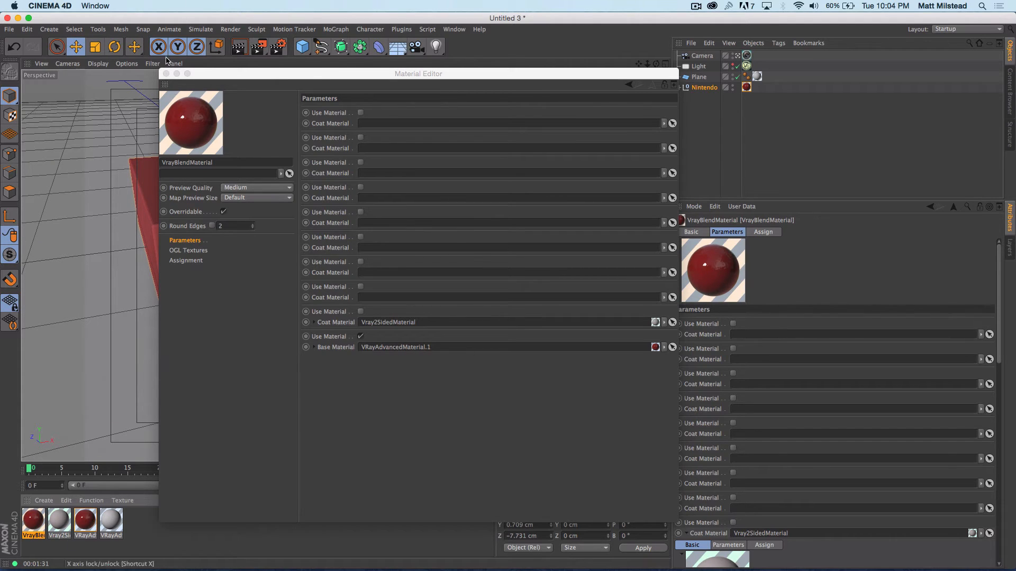
Move the Material Editor clear of the console view, and make two copies of the red VRayAdvancedMaterial.1
left_click(129, 531)
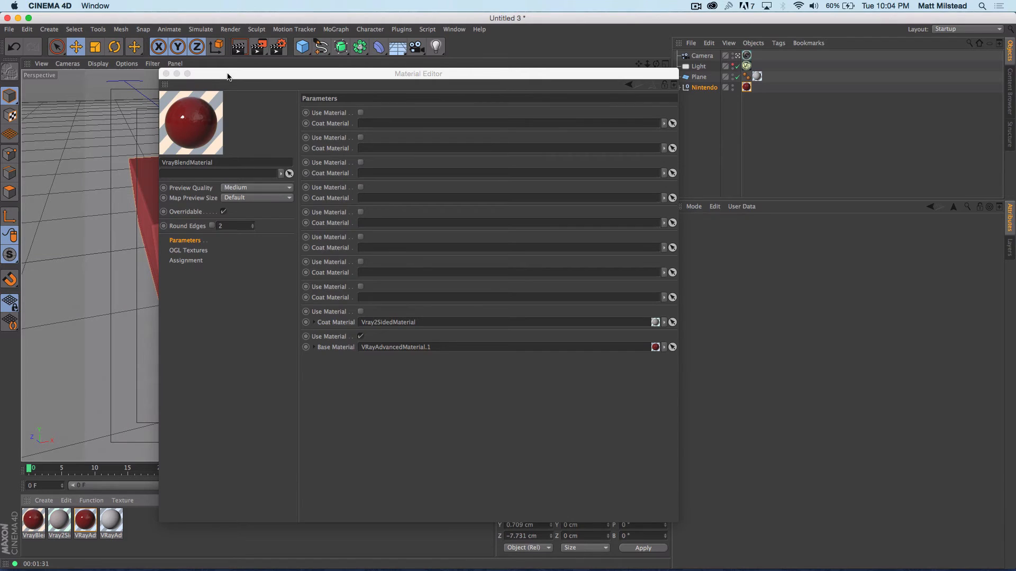
left_click_drag(287, 74, 409, 50)
left_click(88, 525)
mouse_move(88, 529)
left_mouse_down("ctrl")
mouse_move(81, 524)
mouse_move(92, 531)
left_mouse_up("ctrl")
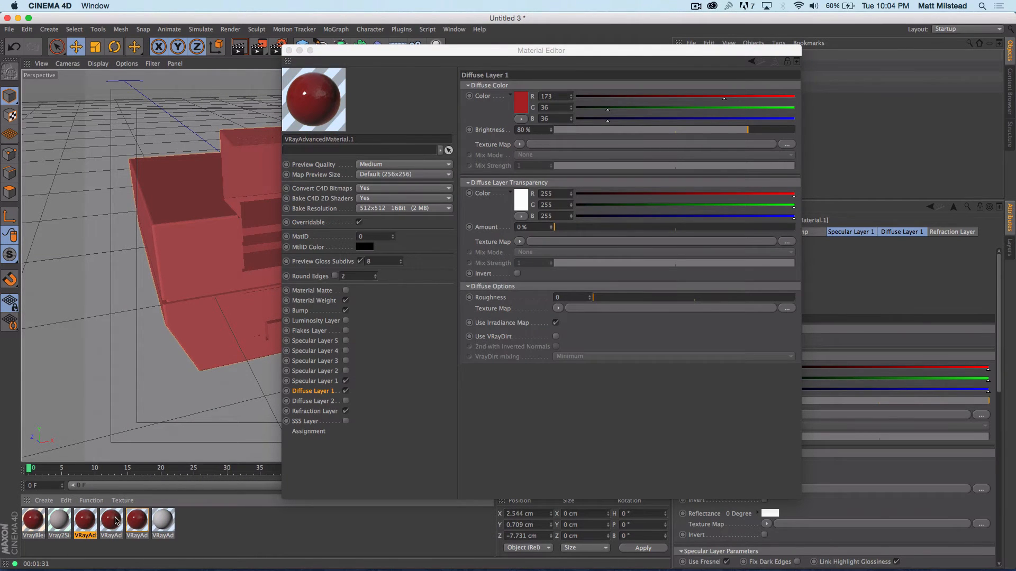
Set the second red material's Diffuse Layer 1 color to a lighter red, RGB 252, 93, 93
left_click(115, 521)
left_click(518, 105)
left_click_drag(488, 98, 499, 75)
left_click(524, 145)
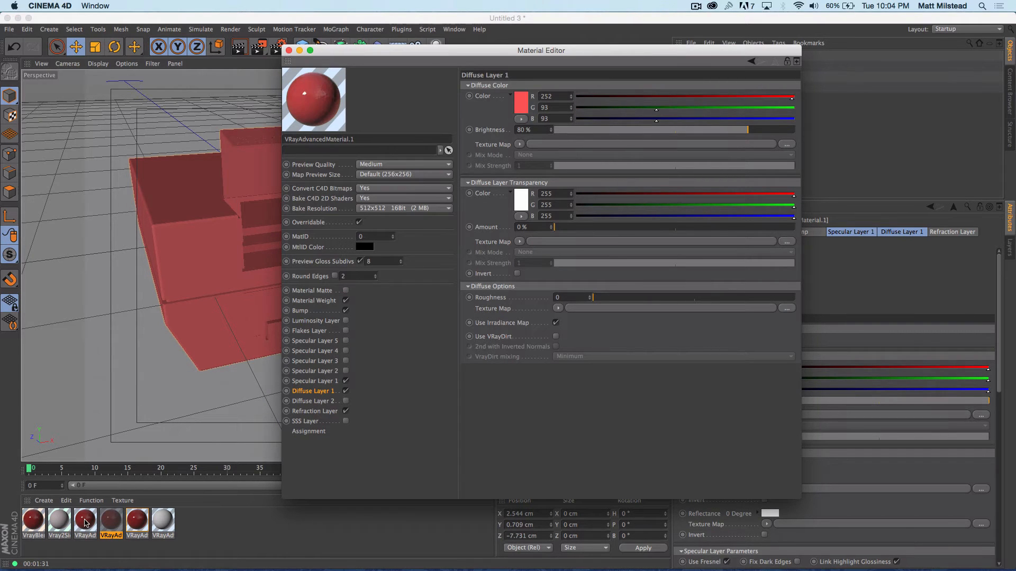
Set the third red material copy's Diffuse Layer 1 color to green, RGB 41, 173, 36
left_click(86, 522)
left_click(521, 103)
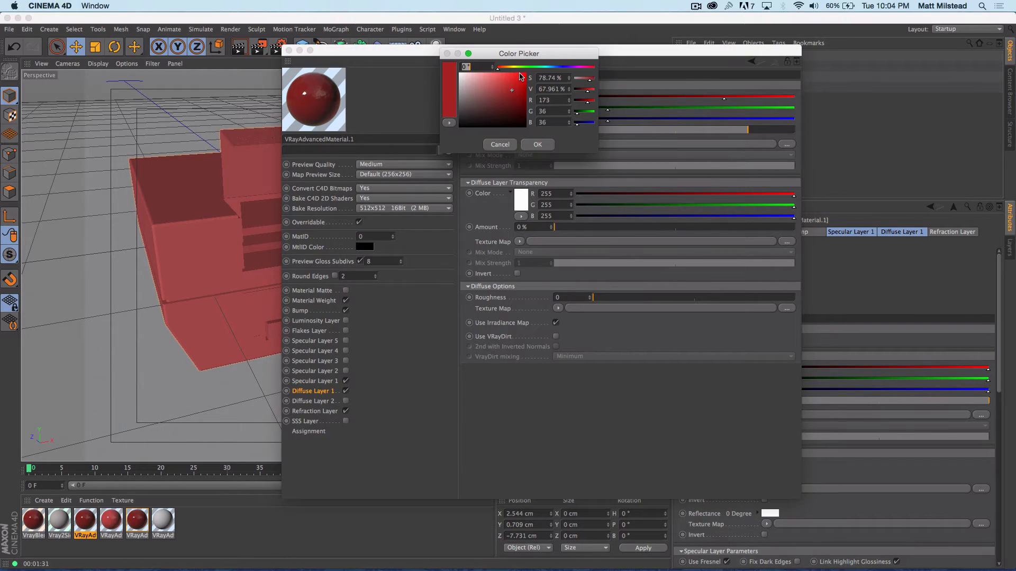
left_click(529, 67)
key("Return")
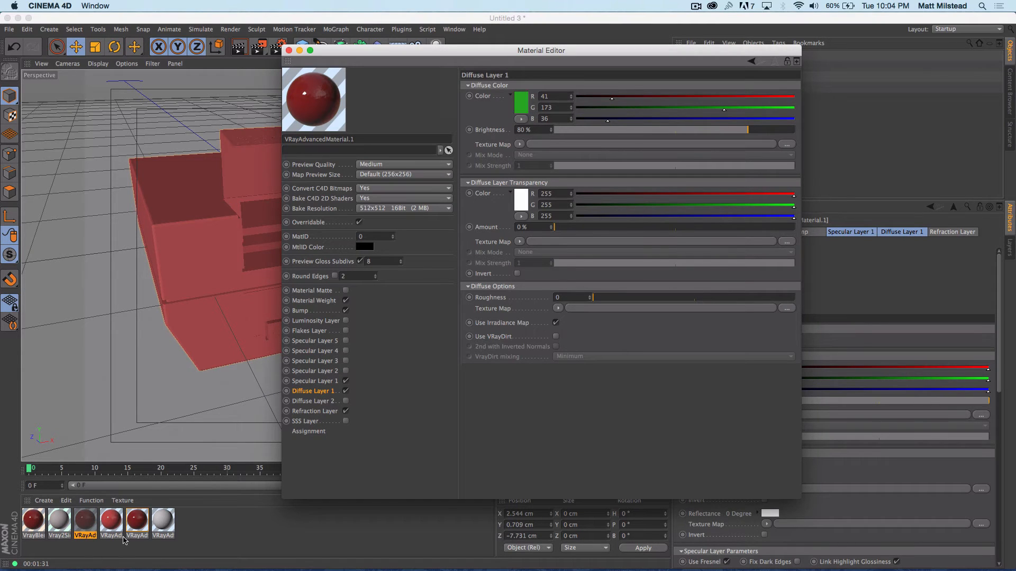
Try a Checkerboard shader with a U Frequency of 3 as the dark red material's Diffuse Color texture map
left_click(137, 522)
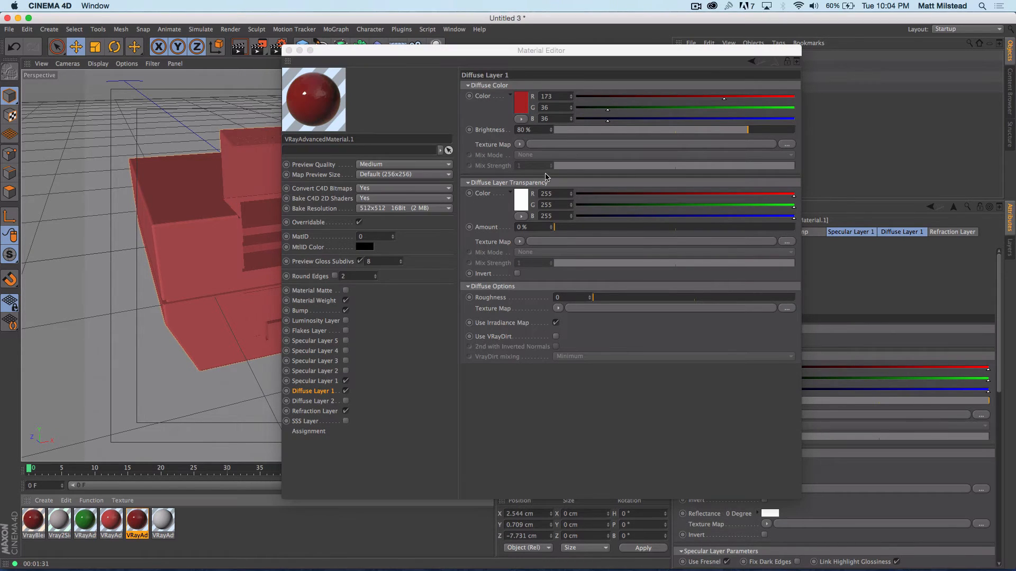
left_click(519, 144)
left_click(415, 320)
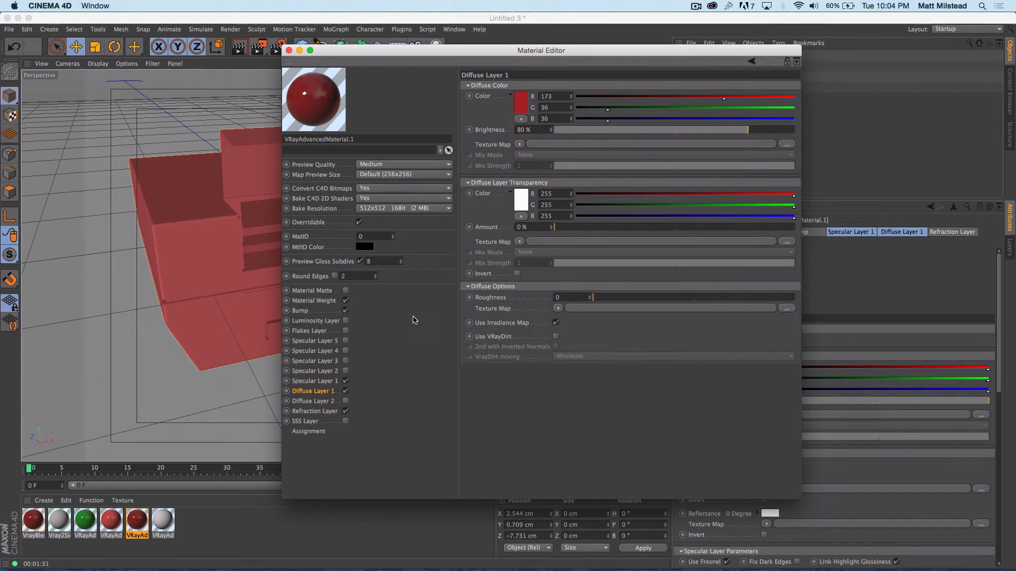
left_click(519, 144)
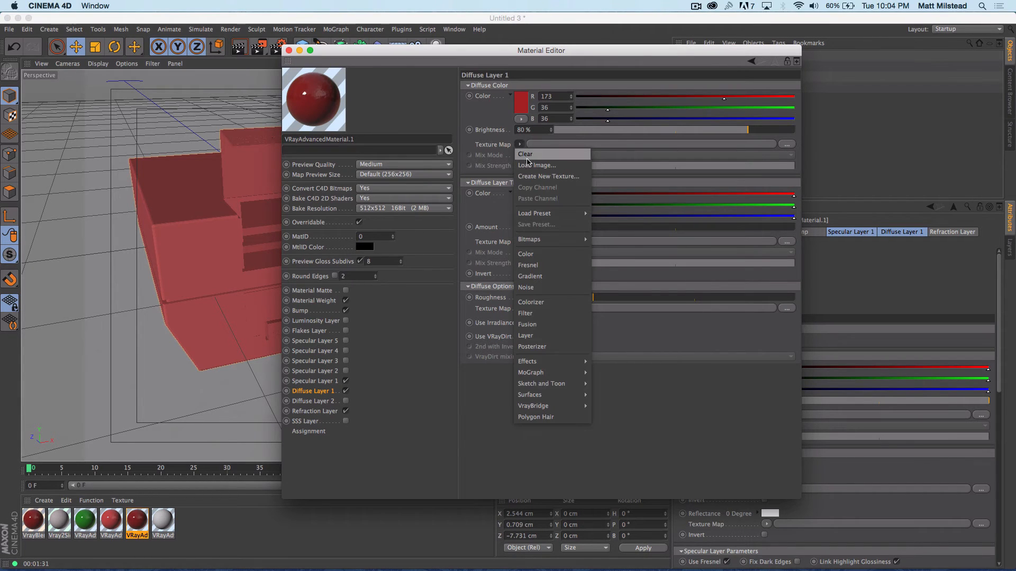
mouse_move(546, 385)
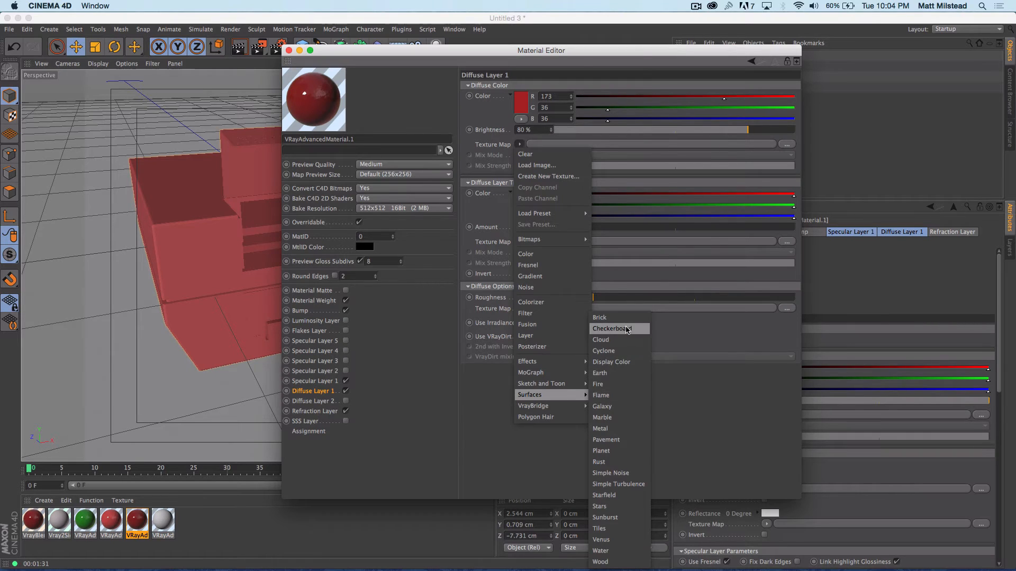
left_click(627, 329)
left_click(531, 169)
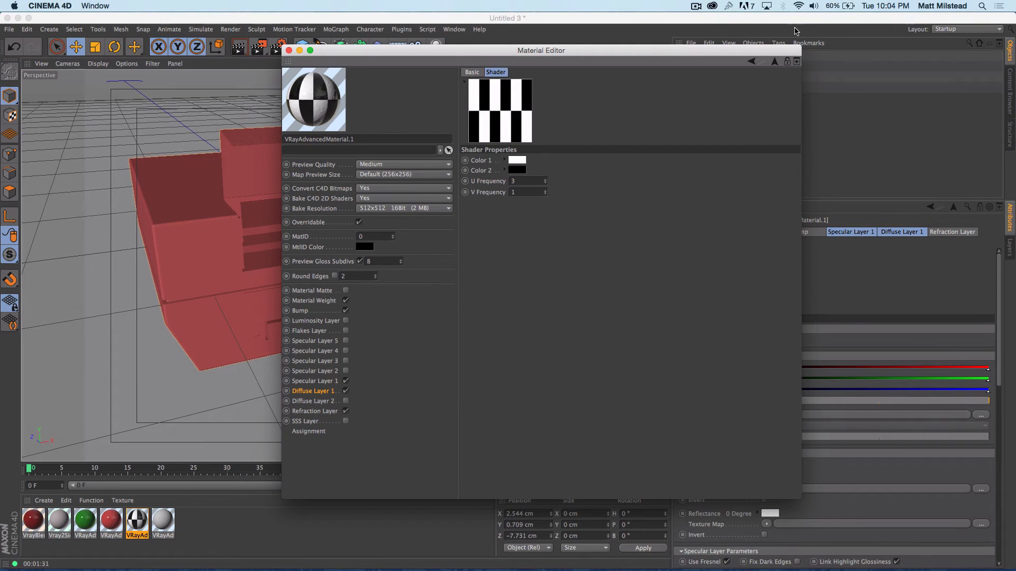
Clear the Checkerboard shader from the dark red material's Diffuse Color texture map
left_click(751, 61)
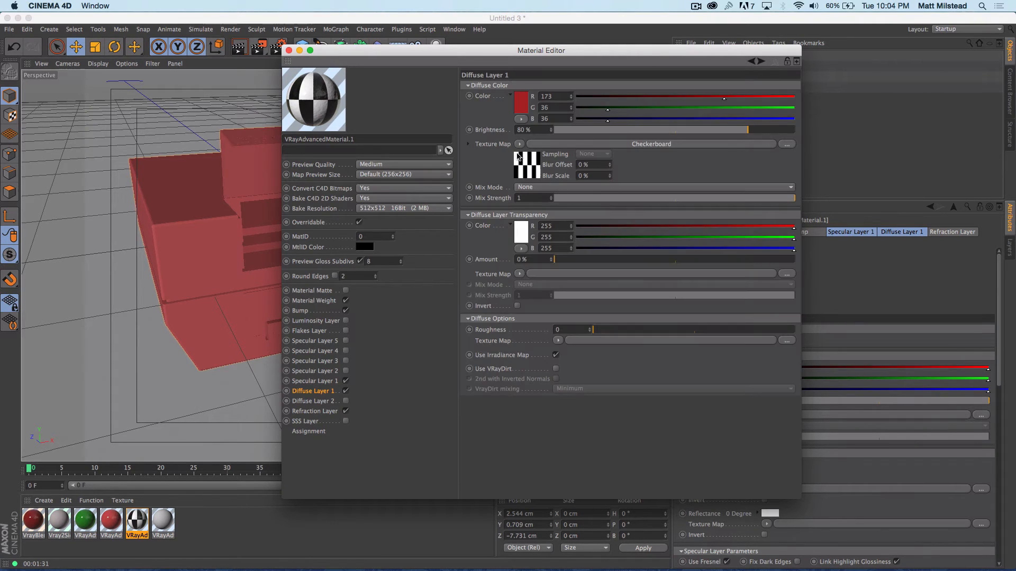
left_click(519, 144)
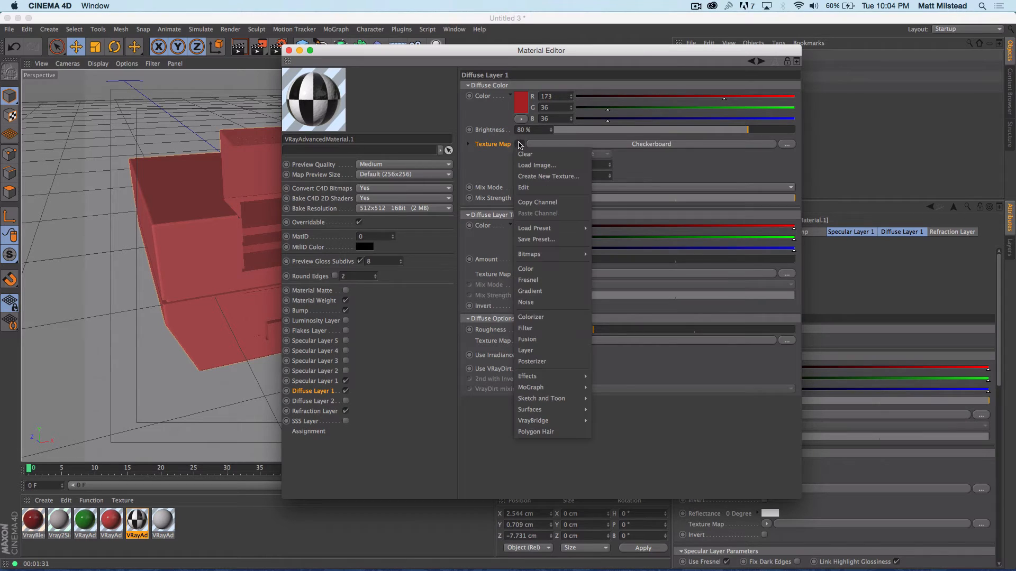
left_click(535, 154)
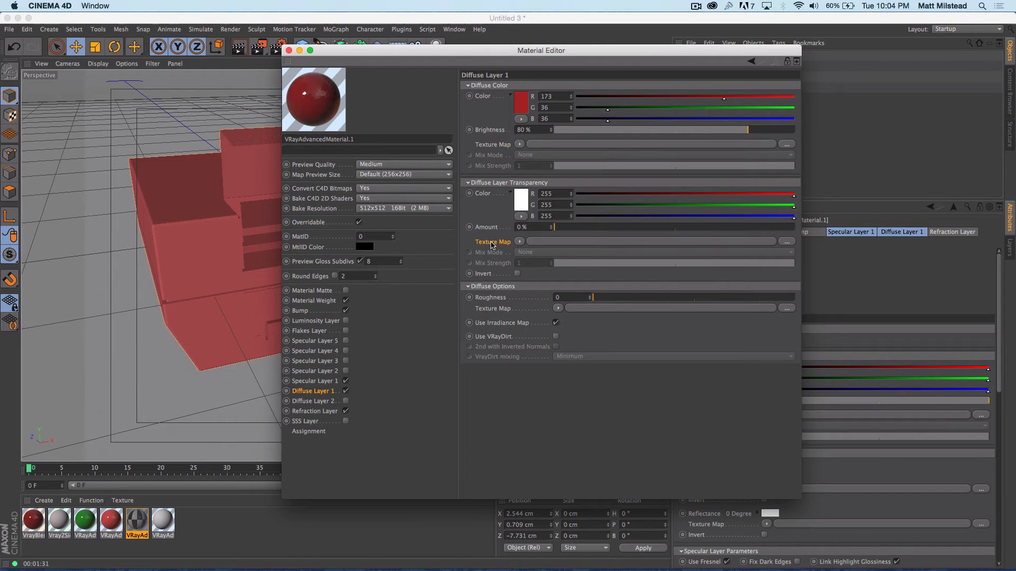
key("super+z")
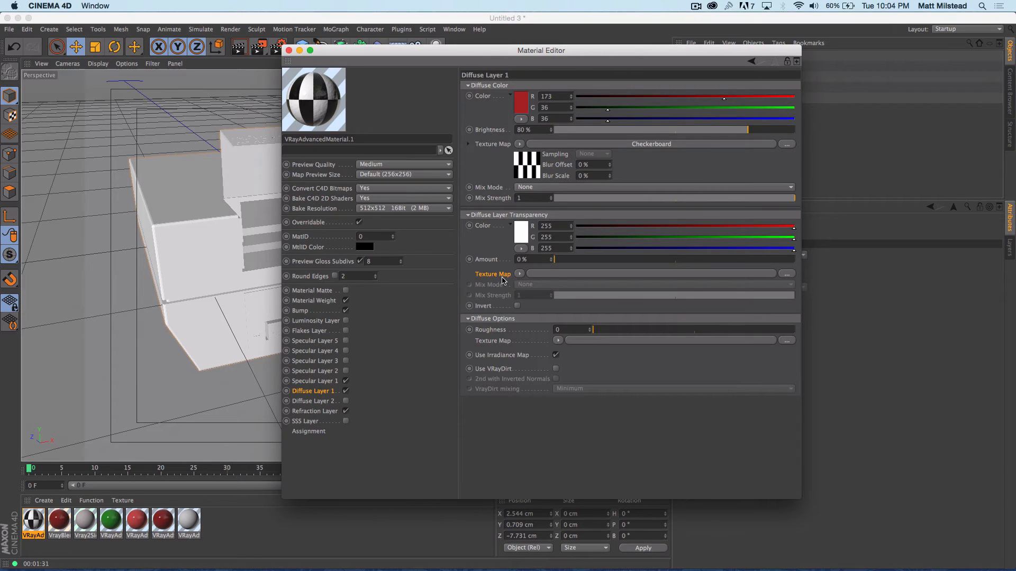
key("super+z")
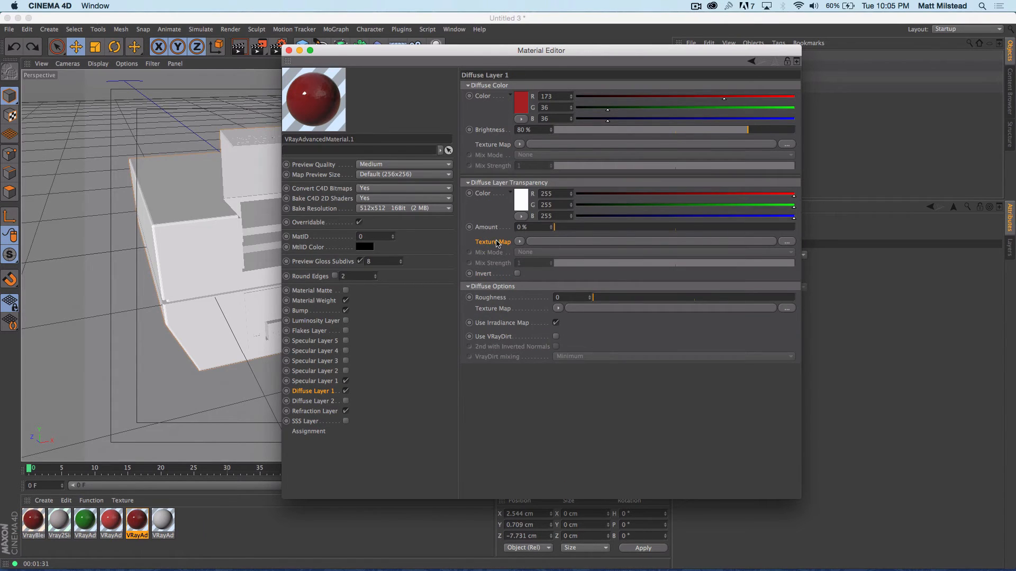
key("super+v")
key("super+z")
Load a Checkerboard shader as the dark red material's Diffuse Layer Transparency texture map
left_click(520, 241)
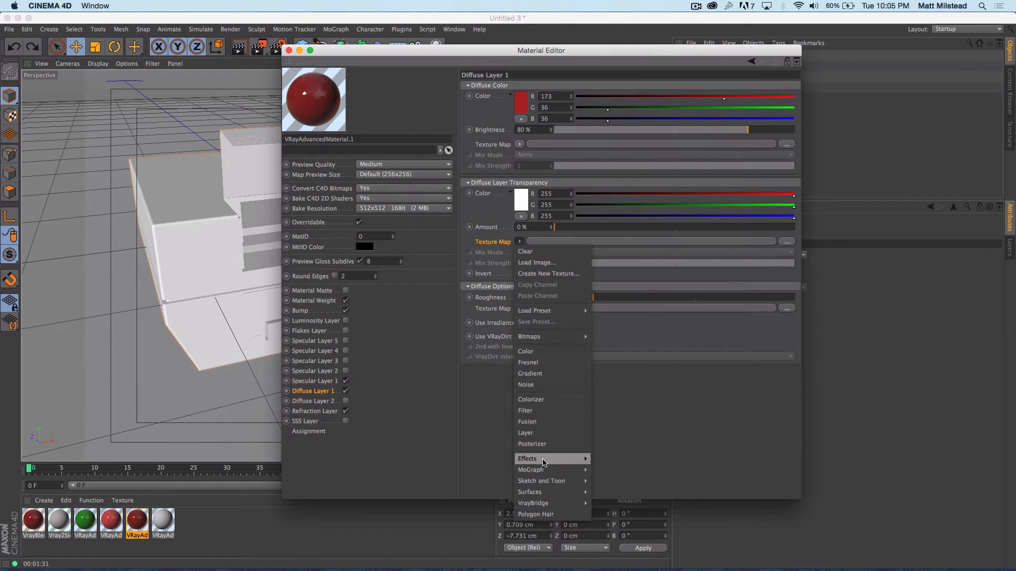
left_click(624, 330)
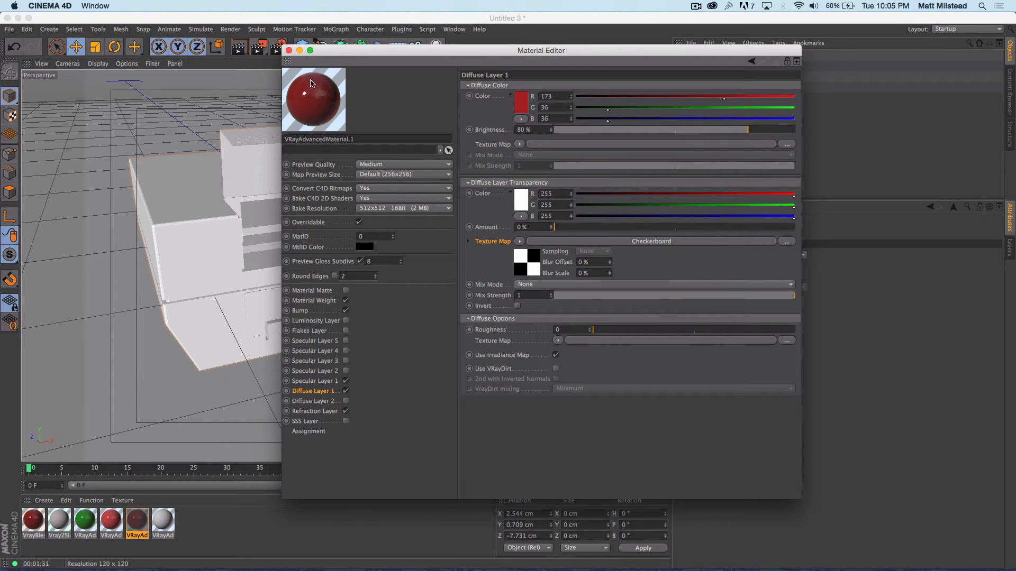
Load a Checkerboard shader as the lighter red material's Diffuse Layer Transparency texture map, and set its U Frequency to 3
left_click(113, 524)
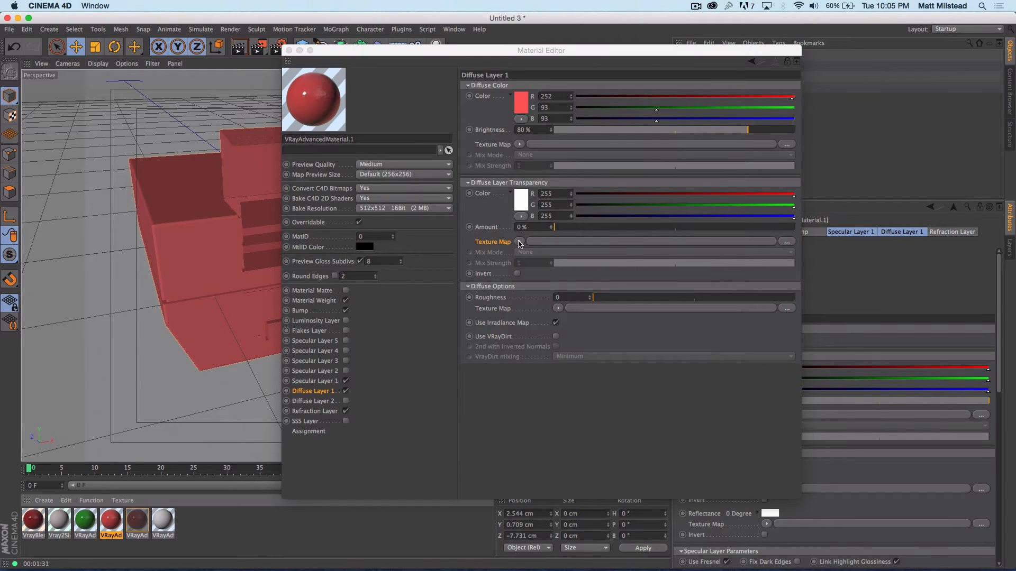
left_click(520, 242)
mouse_move(561, 492)
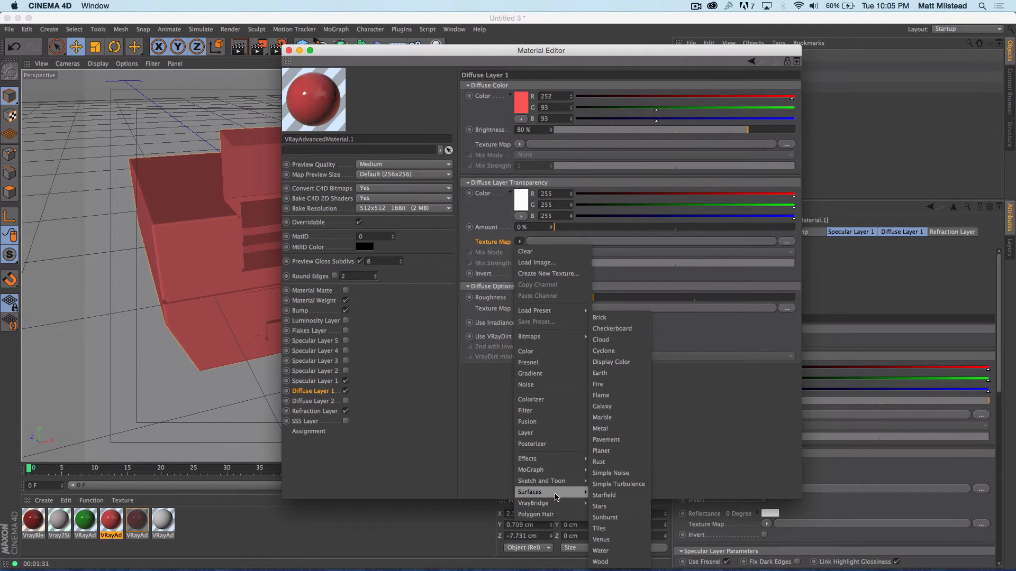
left_click(618, 328)
left_click(531, 258)
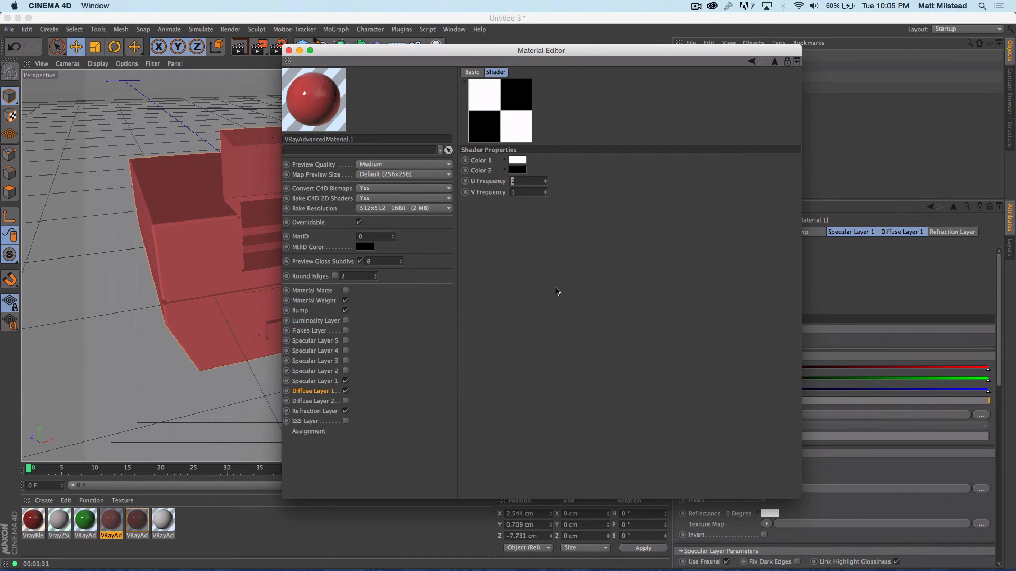
type("2")
key("Return")
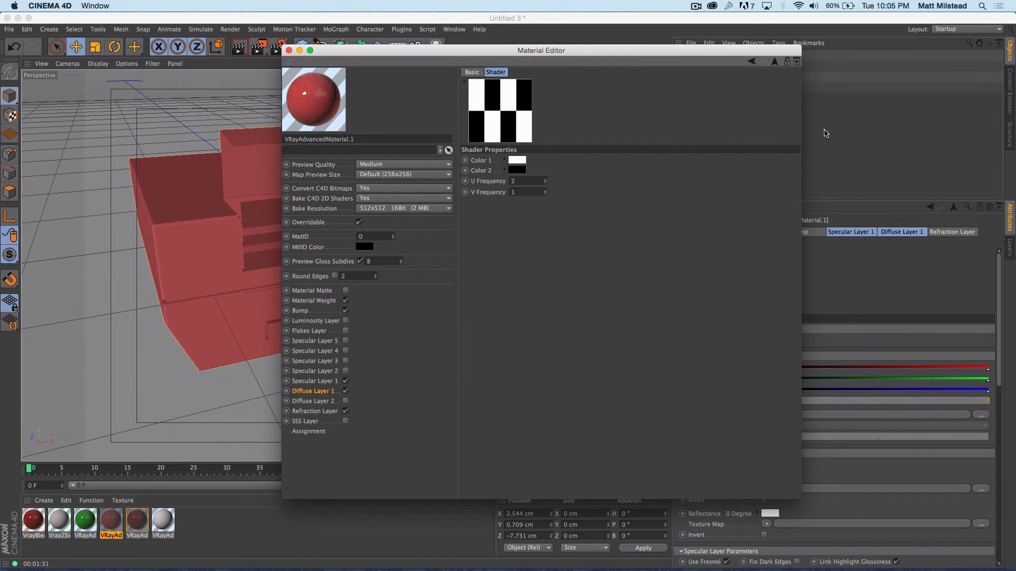
left_click_drag(531, 184, 508, 221)
type("3")
key("Return")
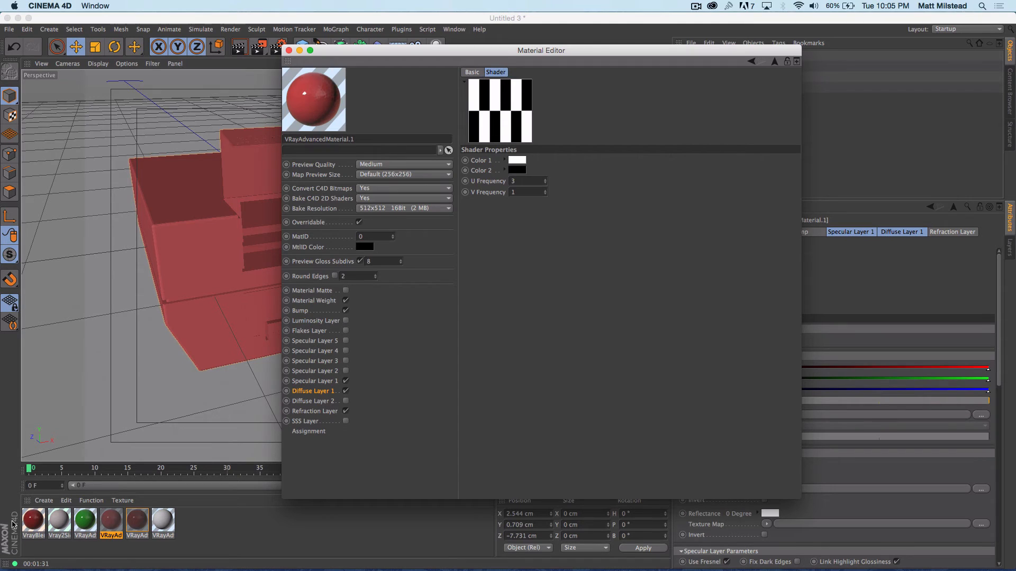
Load a Noise shader as the green material's Diffuse Layer Transparency texture map, and close the Material Editor
left_click(85, 521)
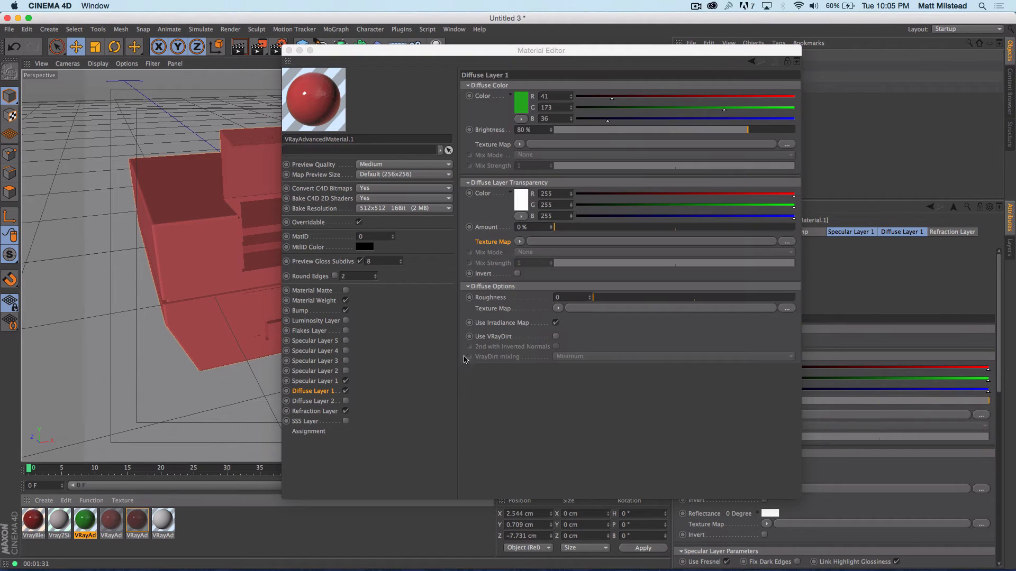
left_click(521, 243)
mouse_move(554, 460)
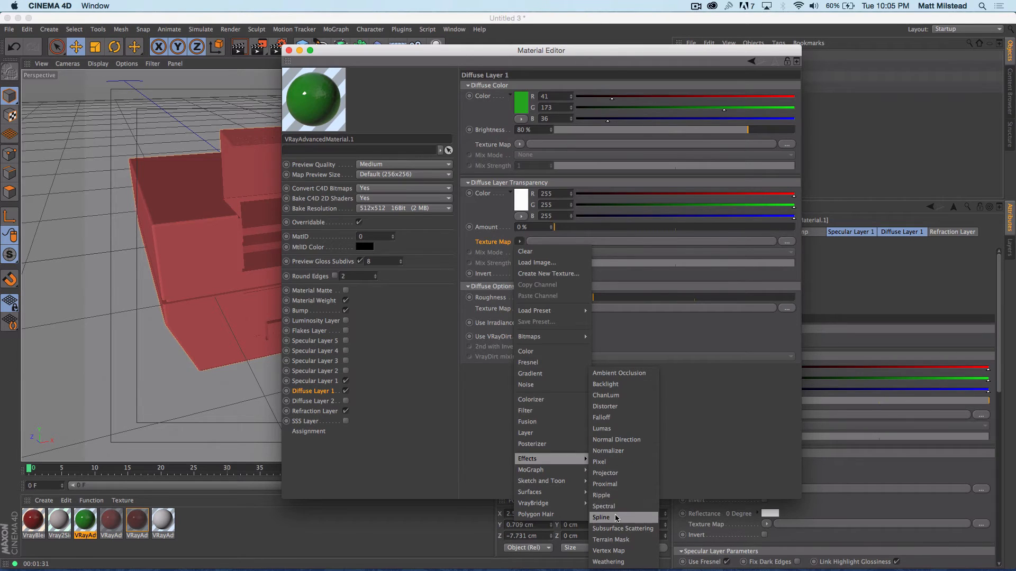
left_click(545, 384)
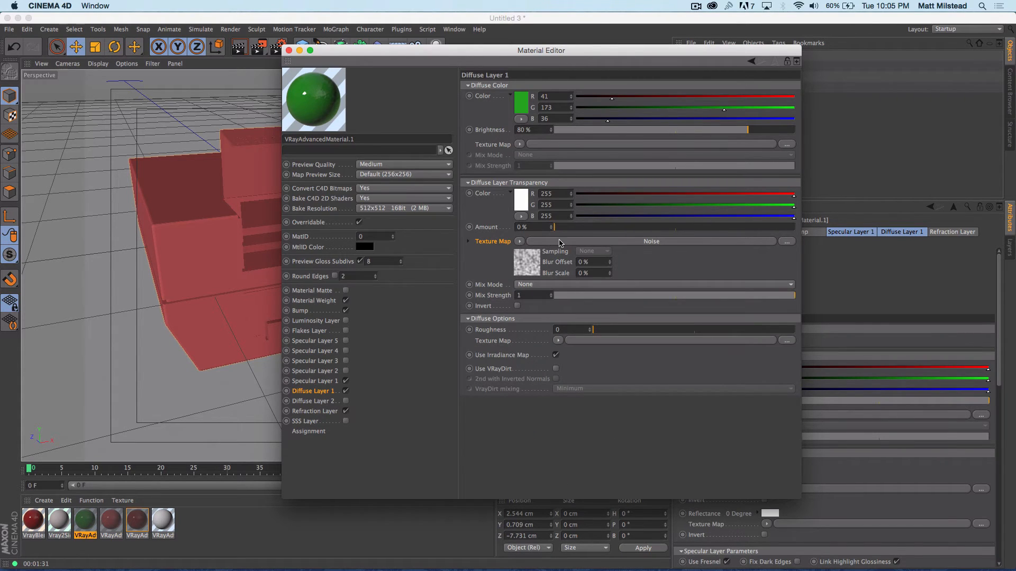
left_click(191, 528)
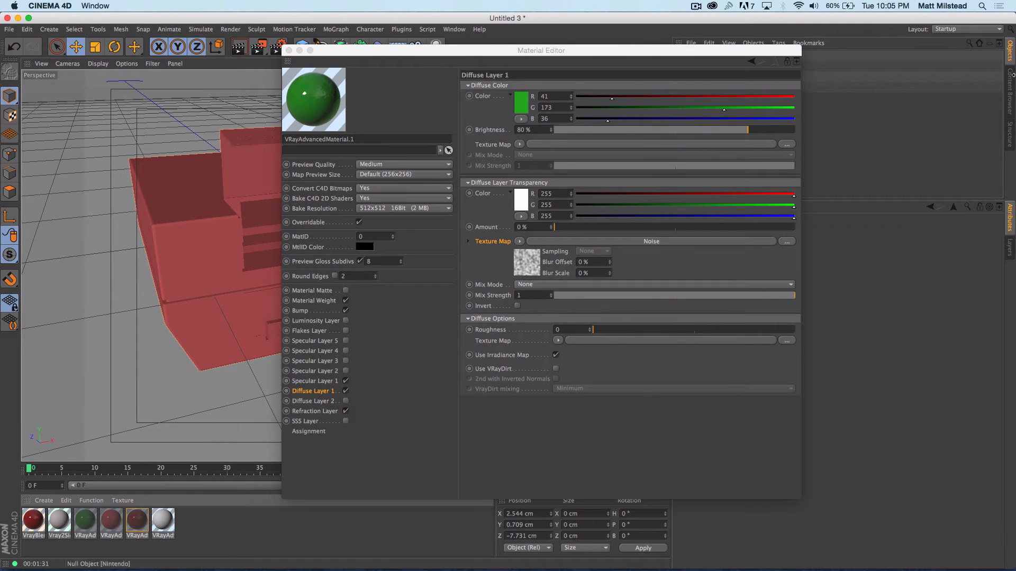
left_click(288, 50)
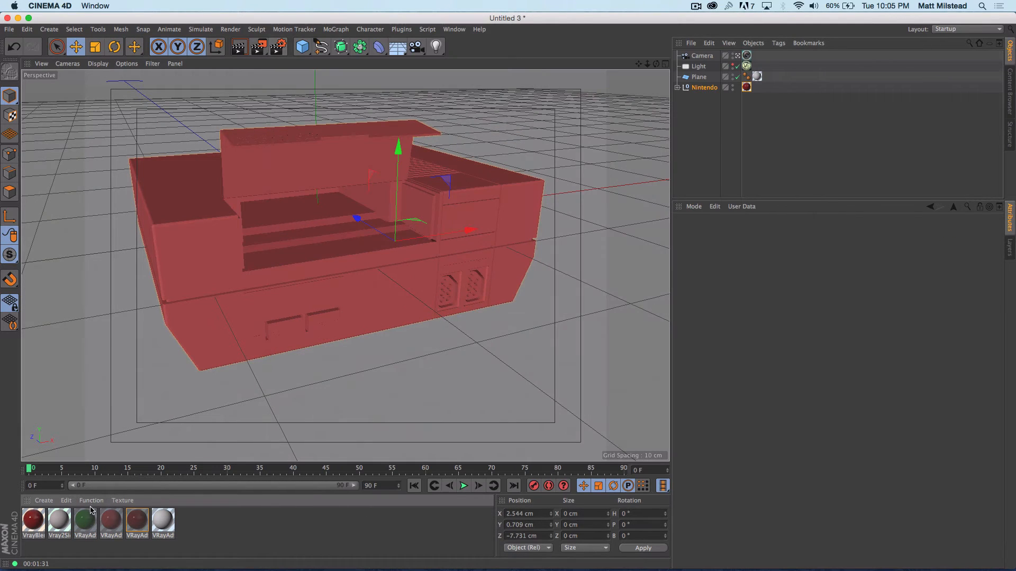
Show the VrayBlendMaterial parameters and collapse the nested settings of its Base Material and Coat Material
left_click(59, 522)
left_click(35, 522)
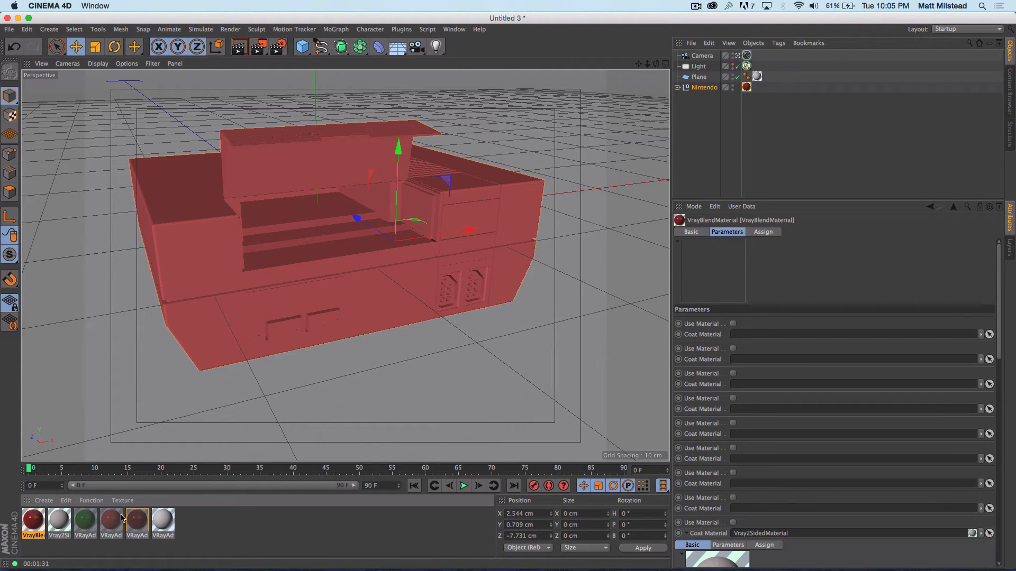
left_click(298, 531)
left_click(31, 521)
scroll(999, 379, "down", 3)
left_click_drag(999, 380, 999, 450)
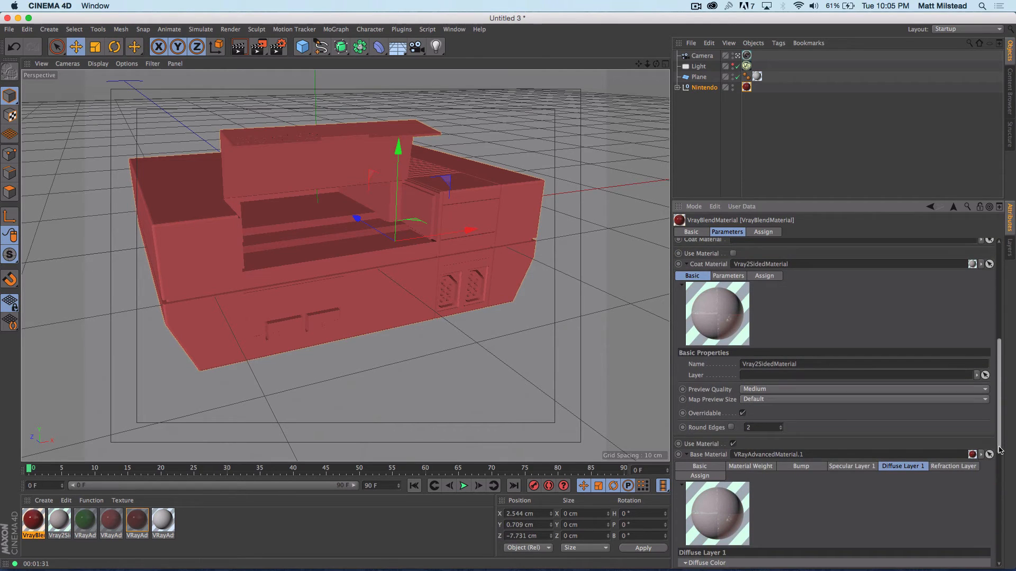
left_click(687, 455)
left_click(687, 383)
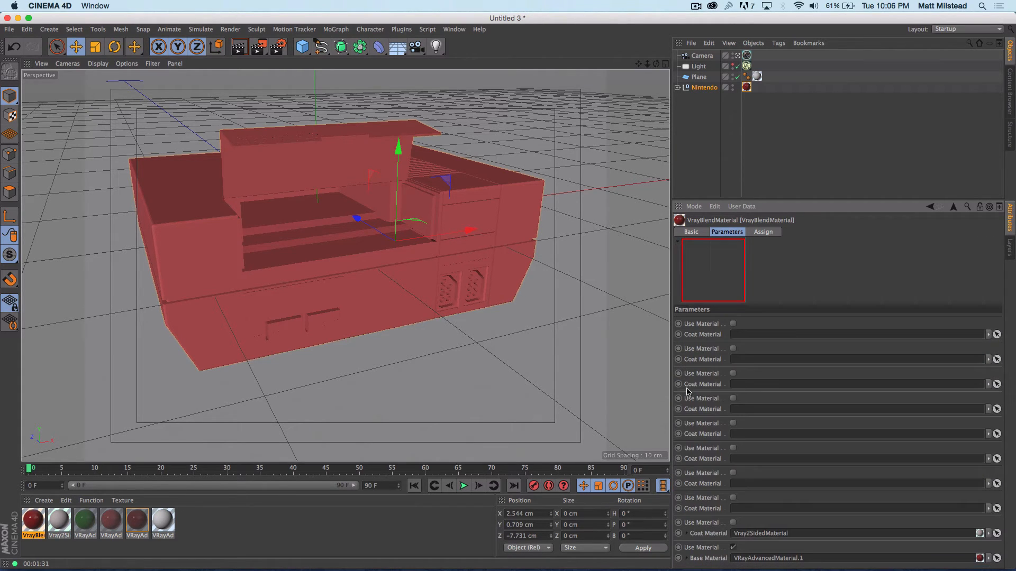
left_click(255, 521)
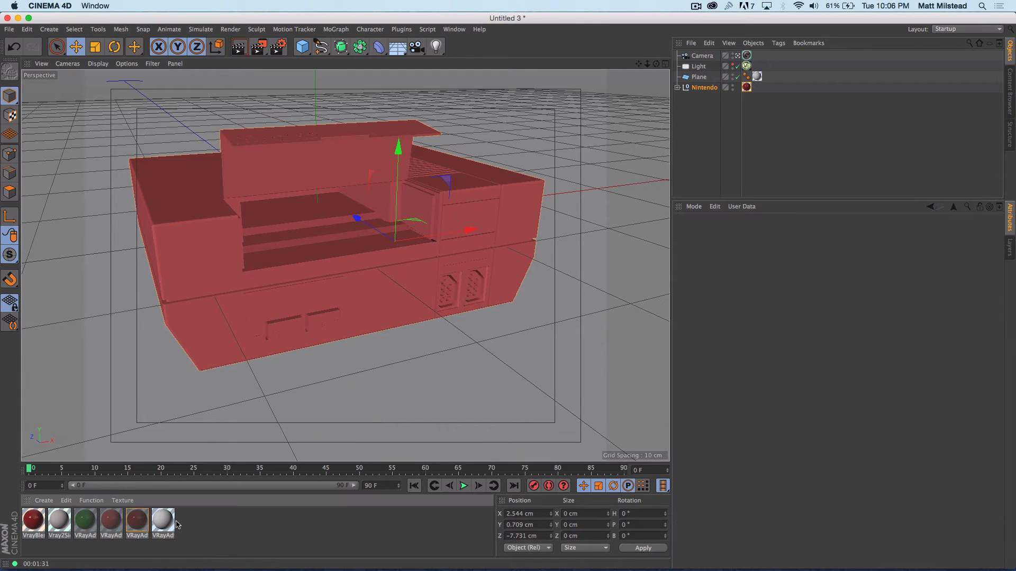
Assign the lighter red material as VrayBlendMaterial's Coat Material directly above the base, and the green material as the next coat above it
left_click(34, 521)
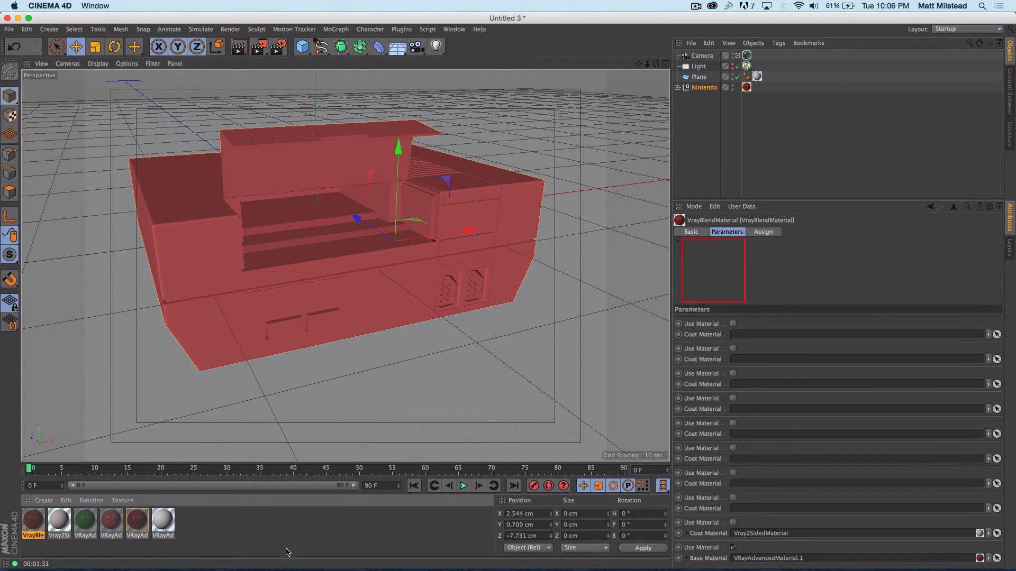
left_click_drag(122, 532, 752, 533)
left_click_drag(502, 500, 706, 506)
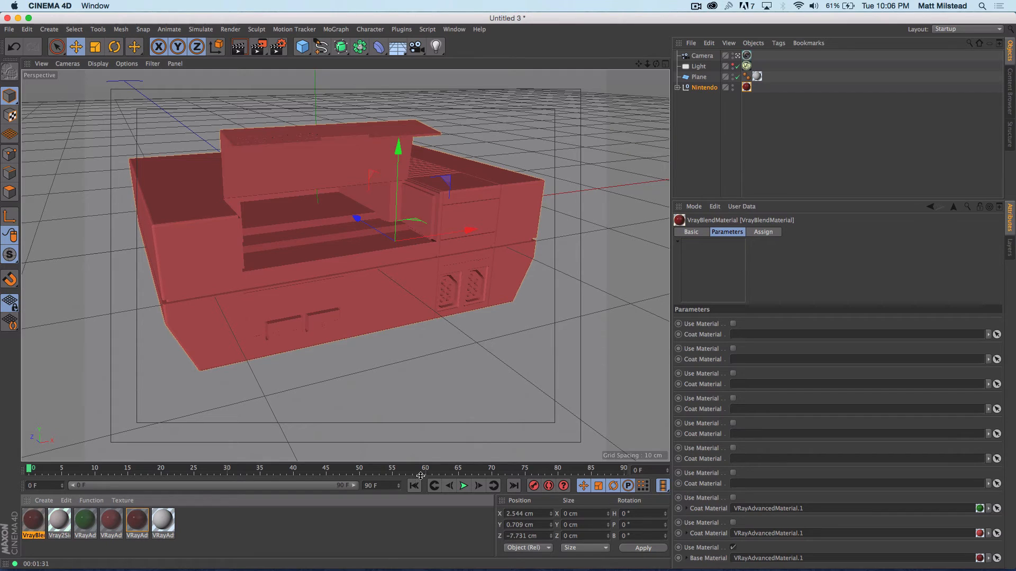
Try applying VrayBlendMaterial to the Nintendo object with a new texture tag
left_click(308, 536)
left_click_drag(30, 523, 218, 260)
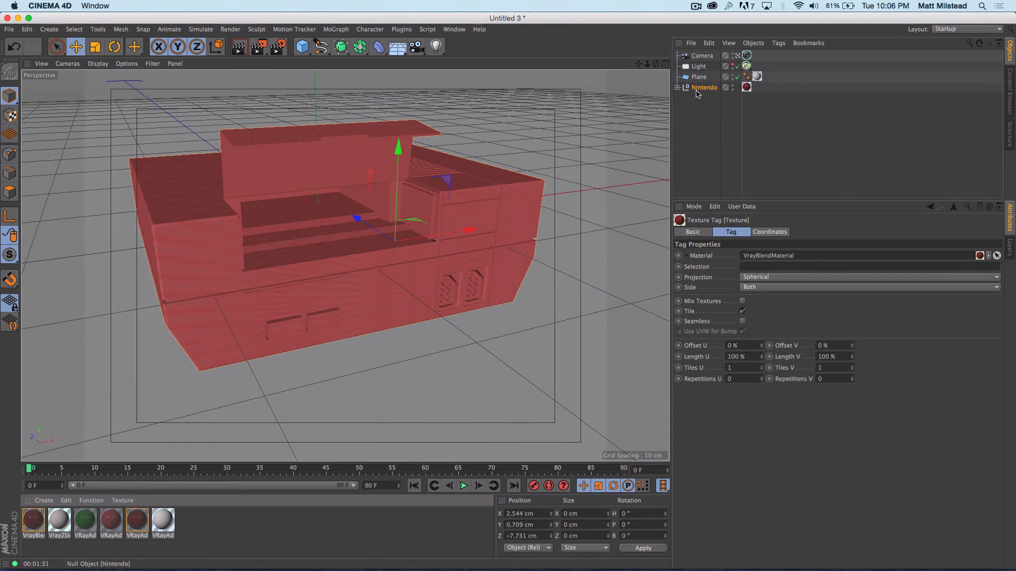
key("super+z")
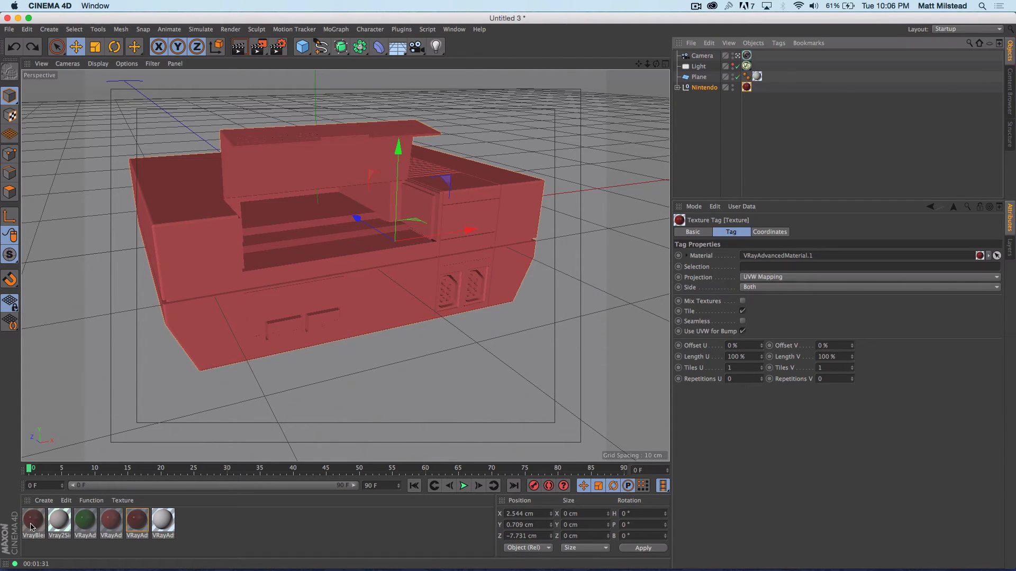
Replace the material on the Nintendo object's existing texture tag with VrayBlendMaterial, and render the perspective view
left_click(330, 536)
left_click_drag(34, 520, 746, 88)
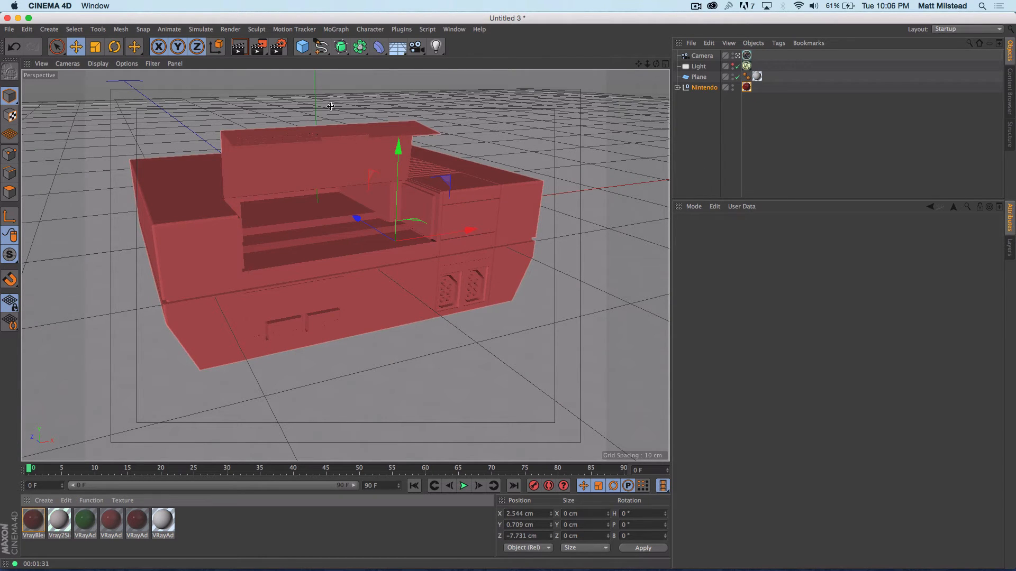
left_click(239, 47)
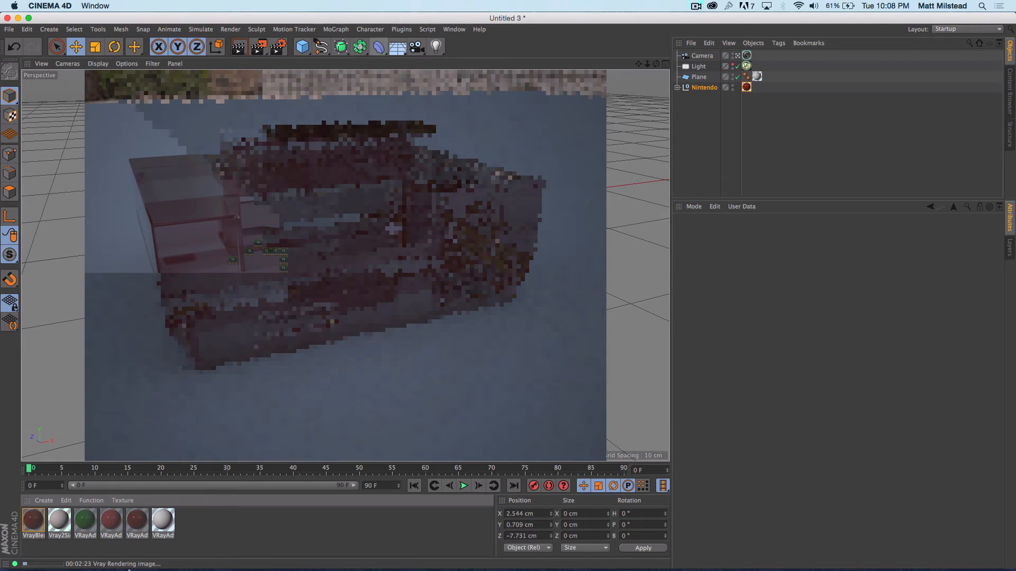
Review the projection options of the VrayBlendMaterial texture tag on the Nintendo object
left_click(32, 521)
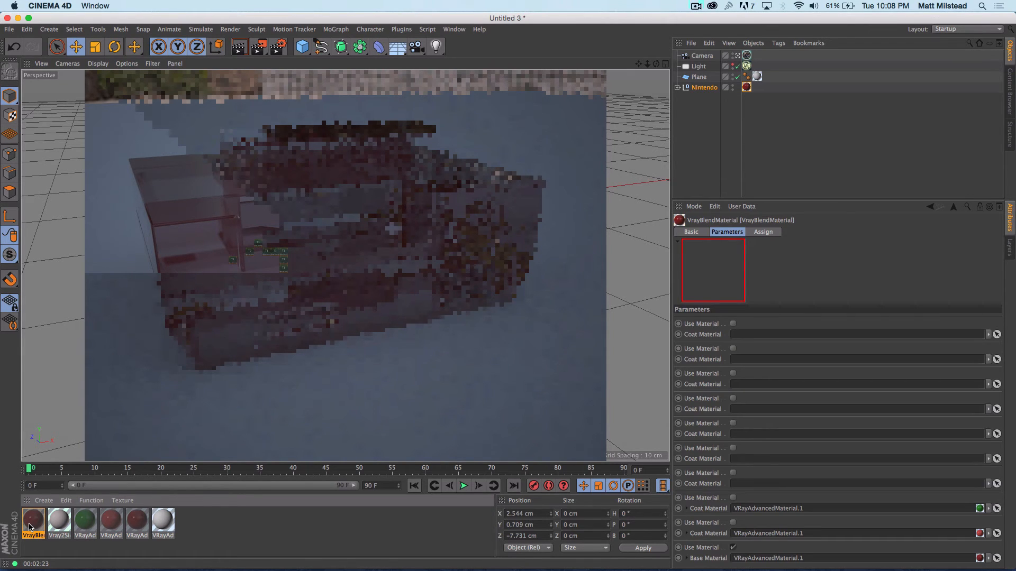
left_click(245, 531)
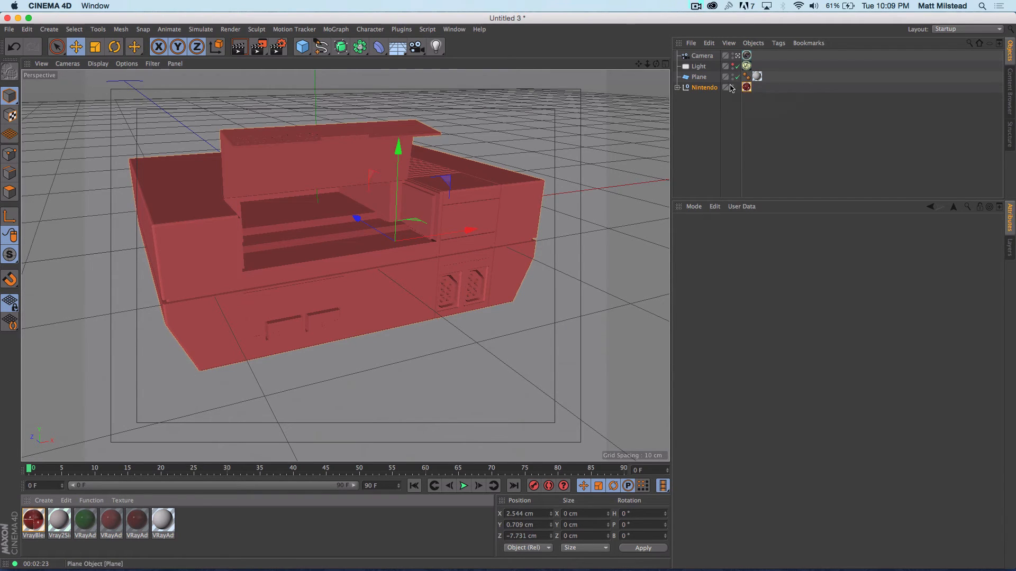
left_click(746, 87)
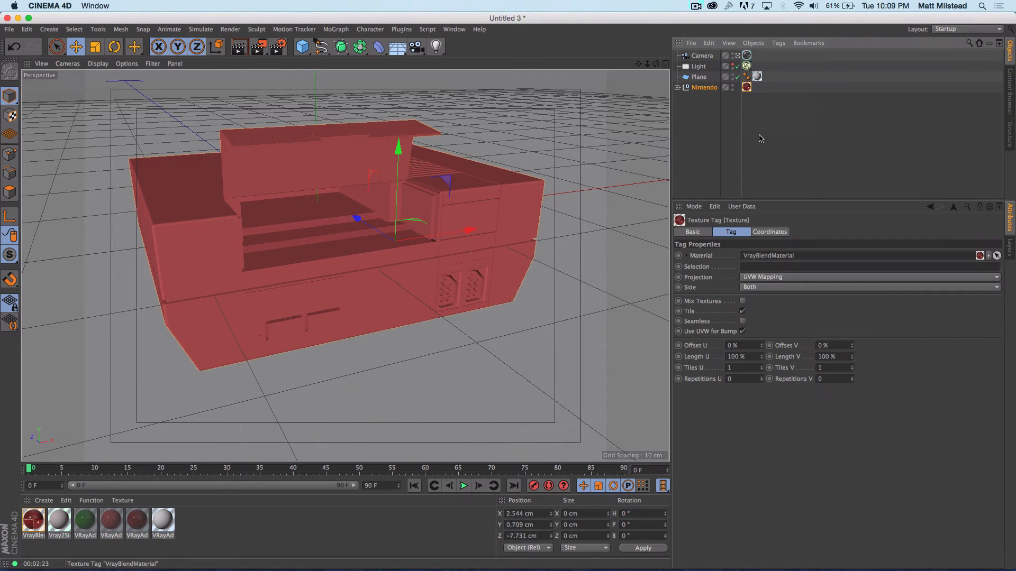
left_click(779, 282)
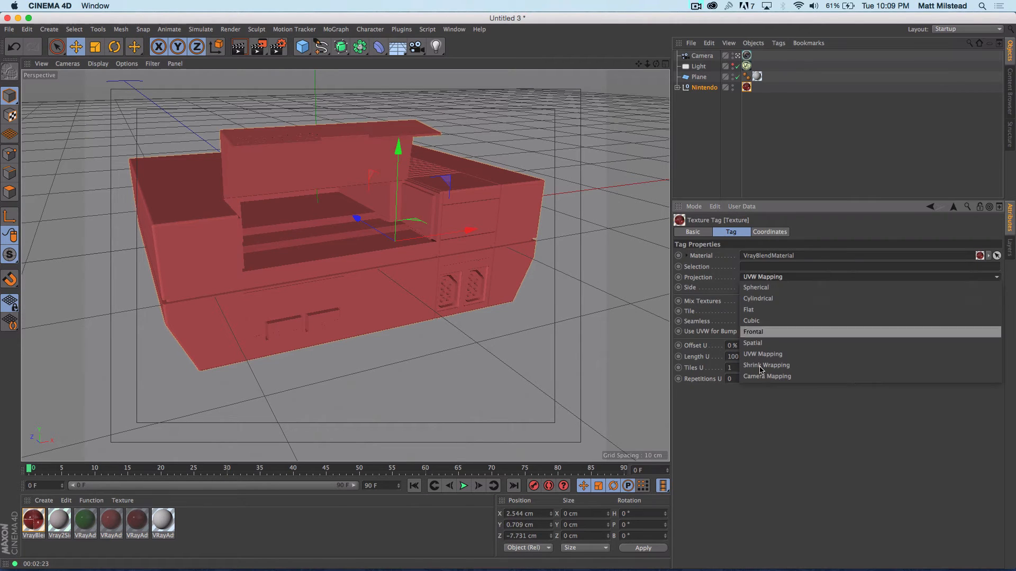
left_click(777, 142)
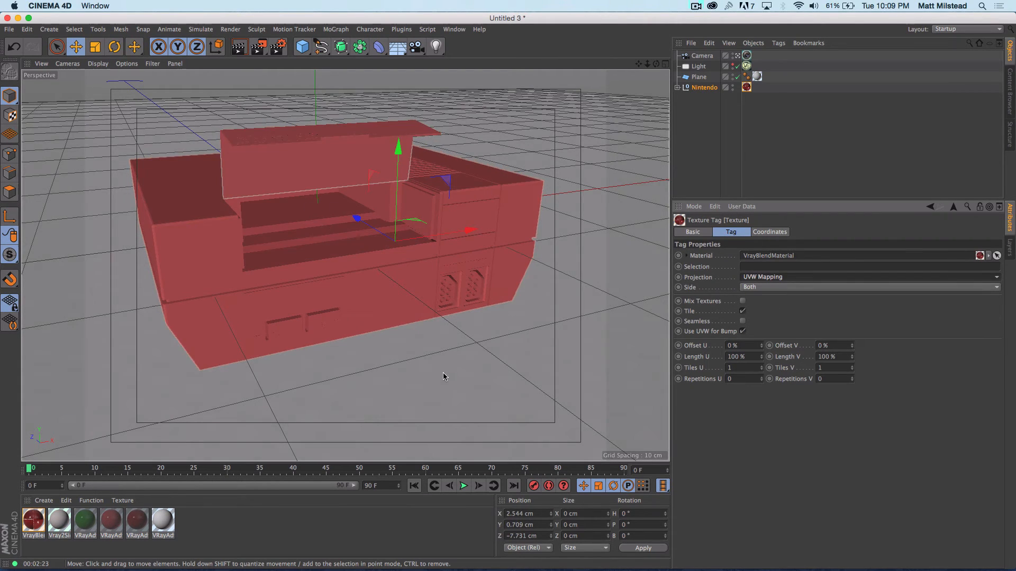
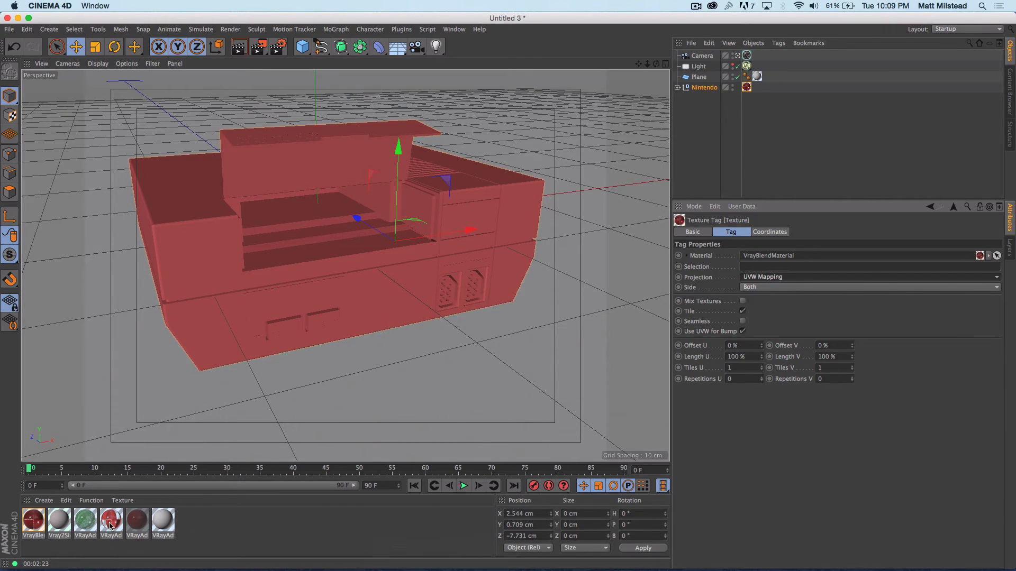
Delete VrayBlendMaterial from the scene's materials
left_click(239, 527)
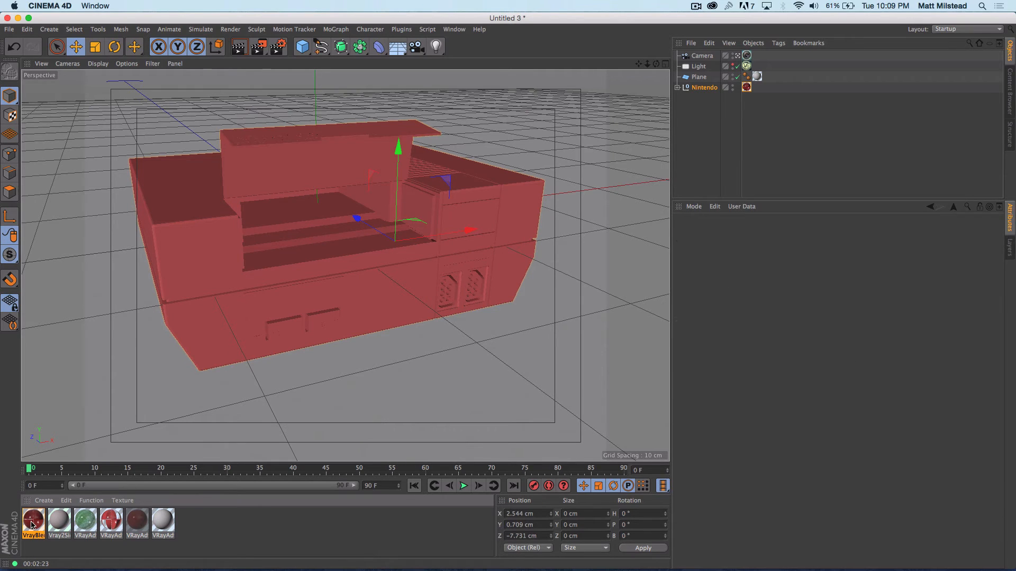
left_click(31, 523)
key("Delete")
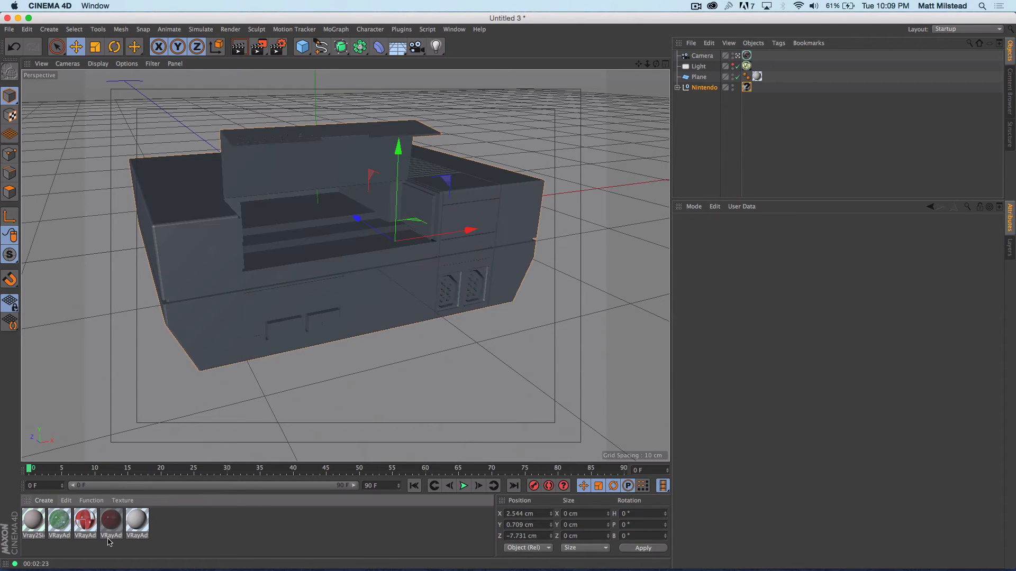
Create a VrayBumpMaterial and view its bump parameters in the Material Editor
left_click(44, 500)
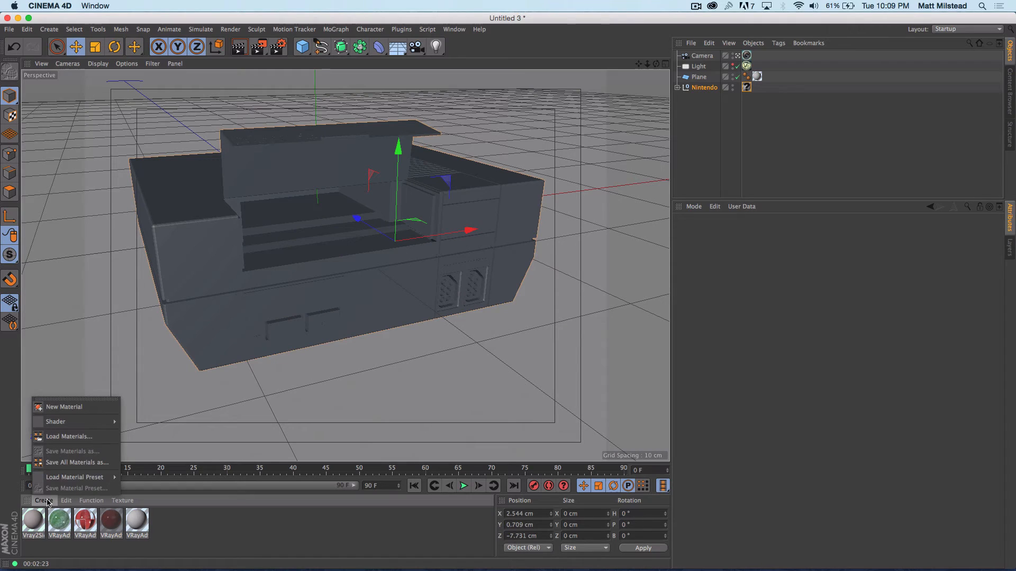
mouse_move(92, 423)
mouse_move(175, 407)
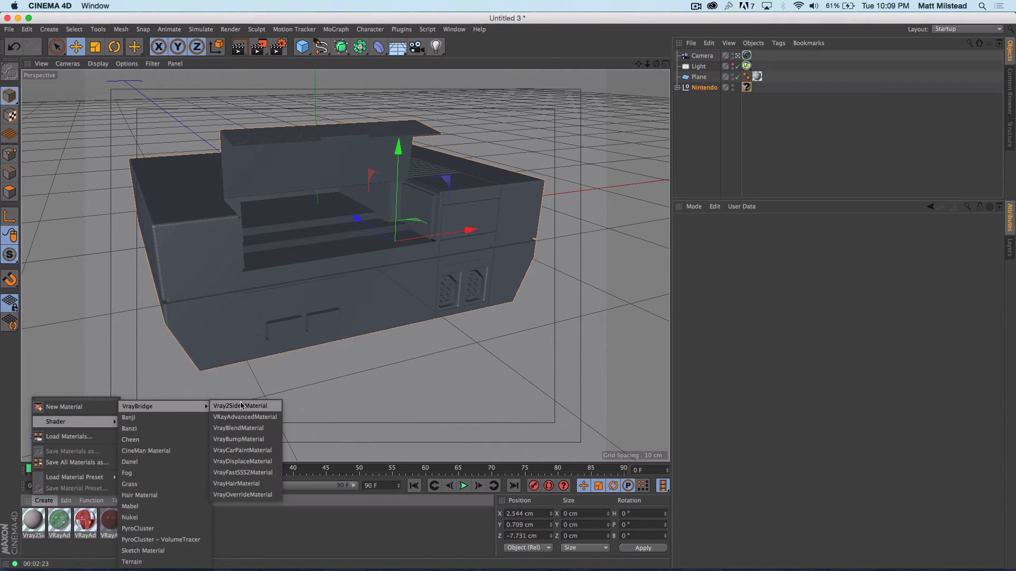
left_click(242, 438)
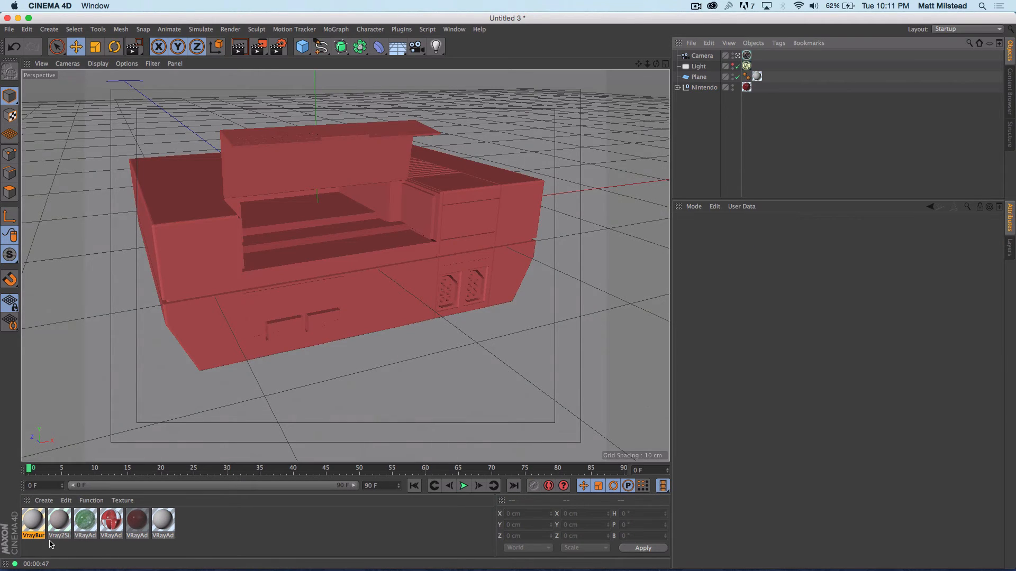
double_click(31, 521)
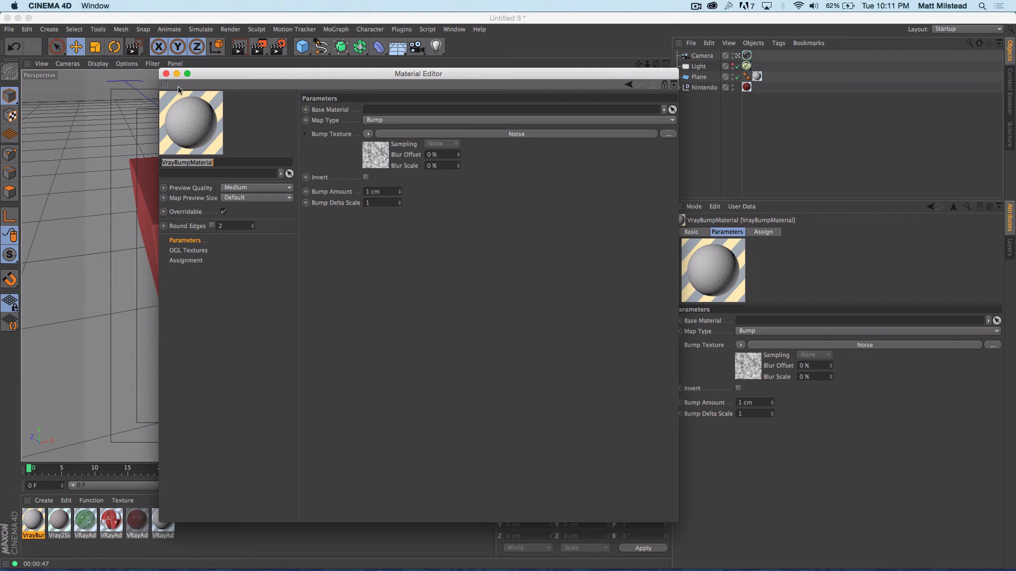
left_click(166, 74)
Create a VrayCarPaintMaterial and look over its Base, Flakes and Coat Layer parameters
left_click(43, 506)
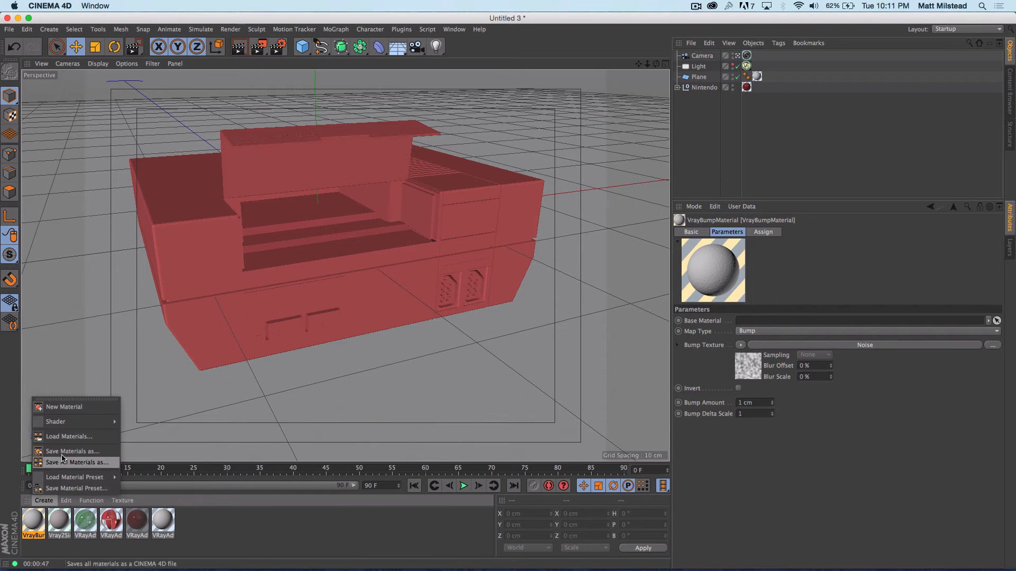
mouse_move(80, 421)
mouse_move(148, 407)
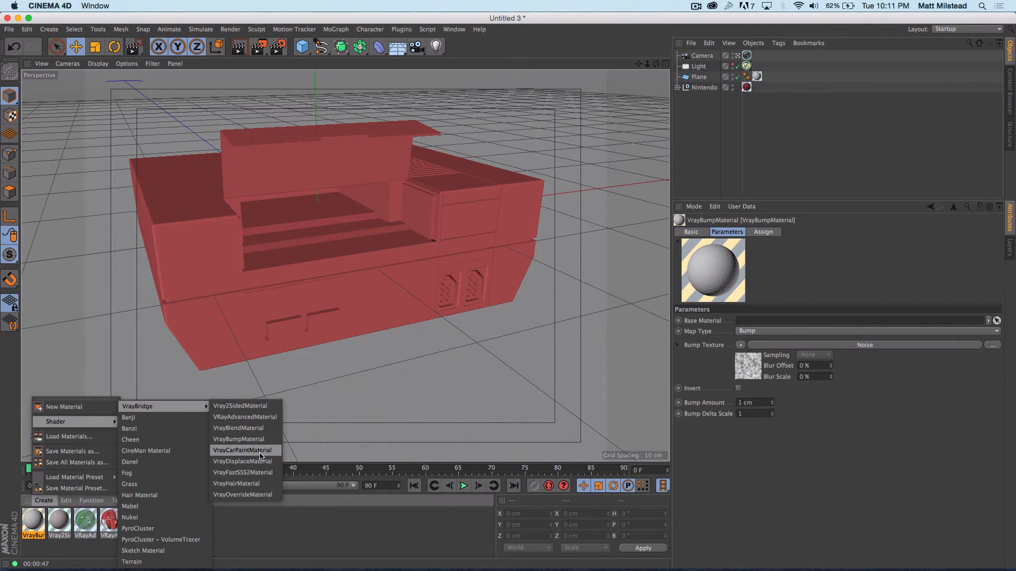
left_click(242, 450)
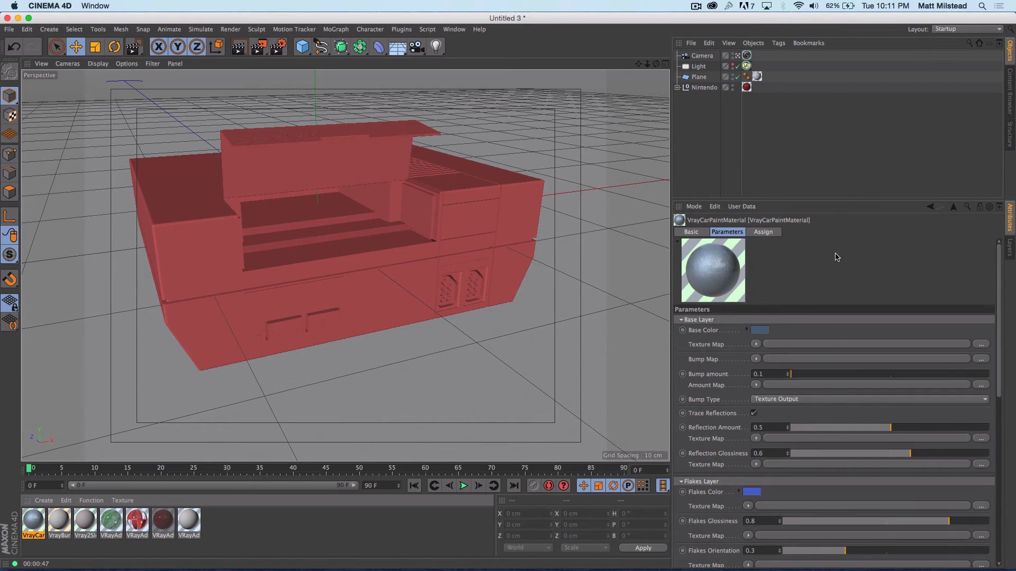
scroll(798, 286, "down", 2)
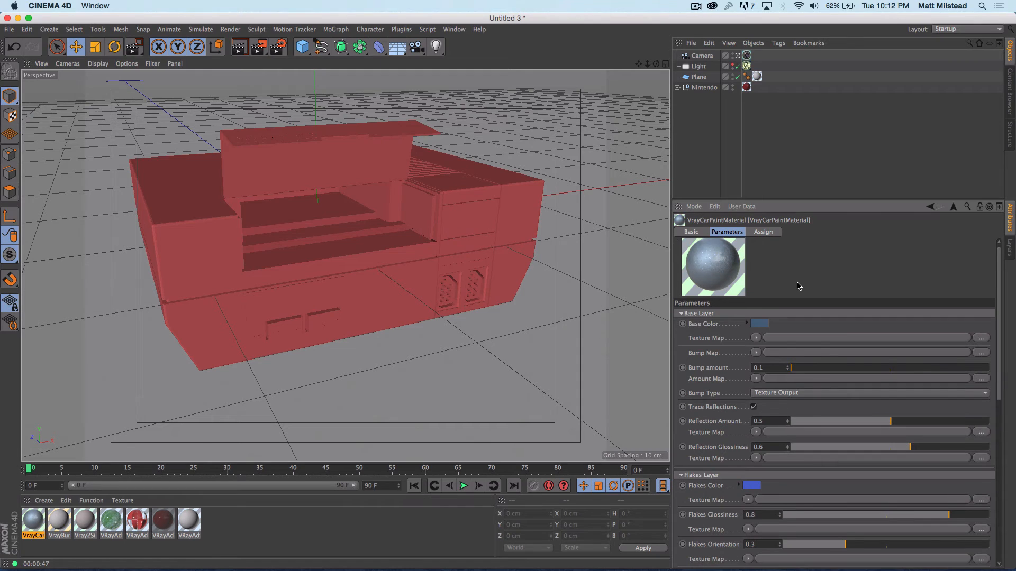
scroll(798, 287, "down", 10)
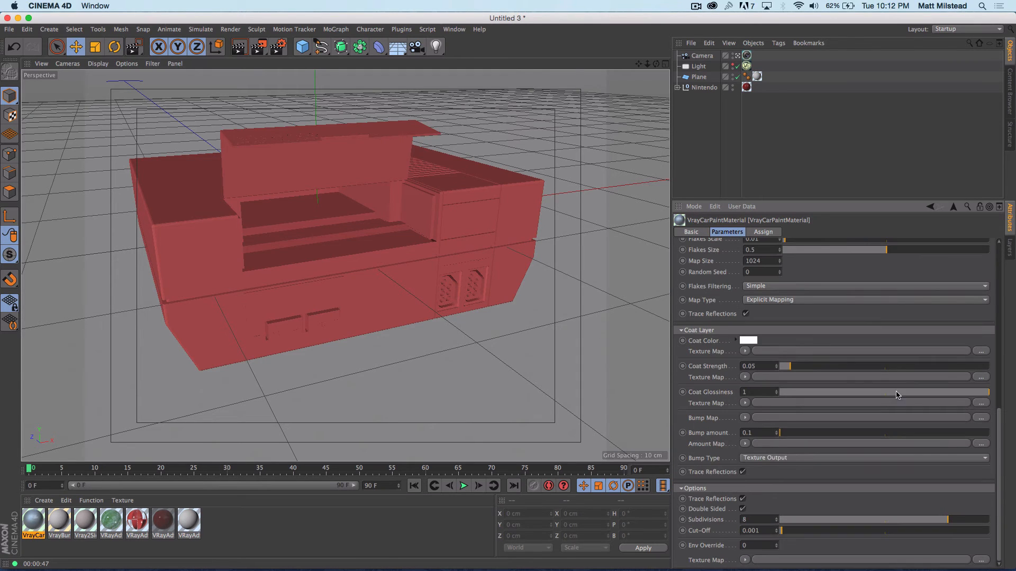
scroll(896, 333, "up", 12)
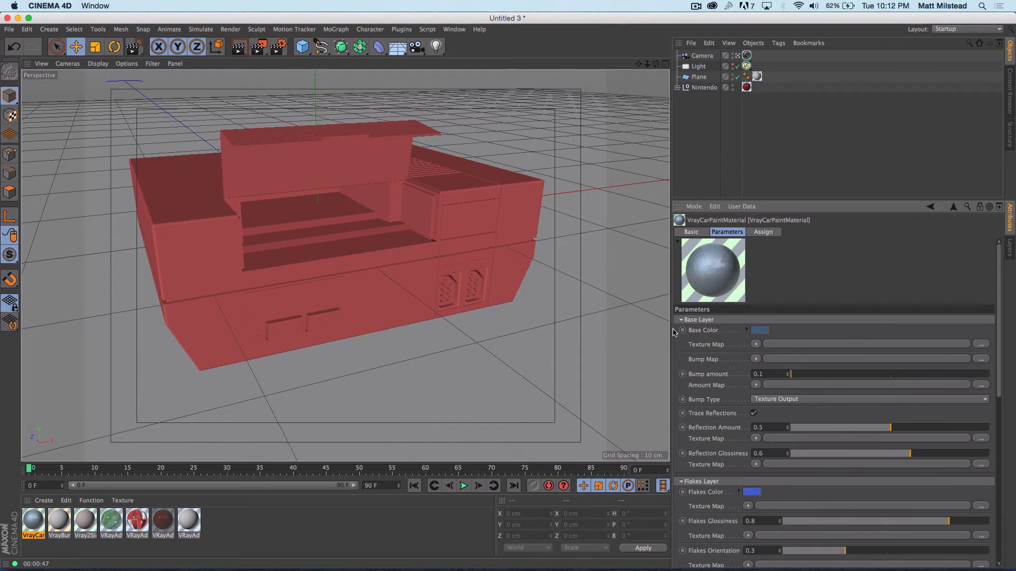
scroll(744, 337, "down", 10)
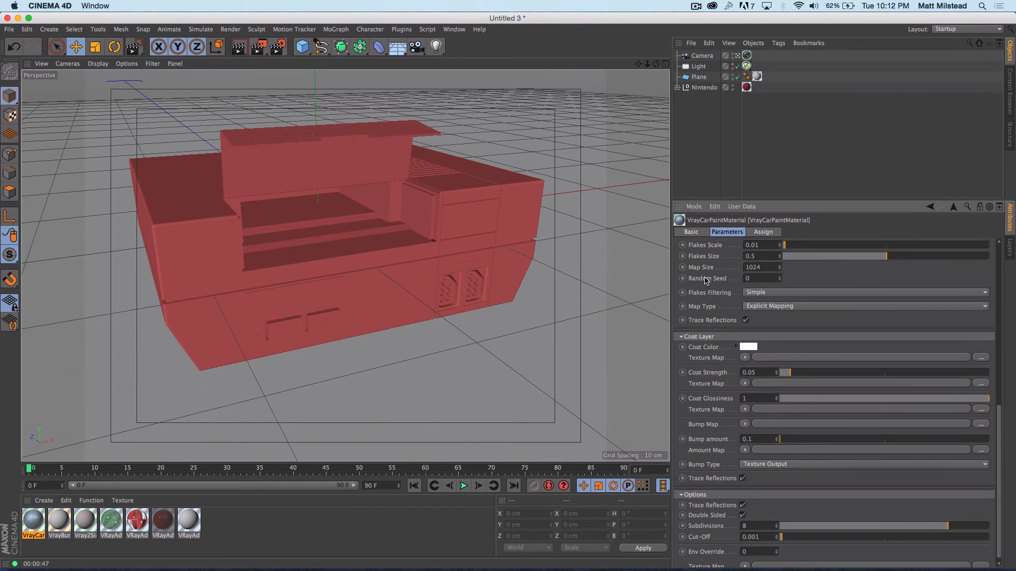
scroll(698, 355, "up", 10)
Set VrayCarPaintMaterial's Base Color to a saturated bright blue and its Flakes Color to pale blue, RGB 180, 195, 255
left_click(763, 332)
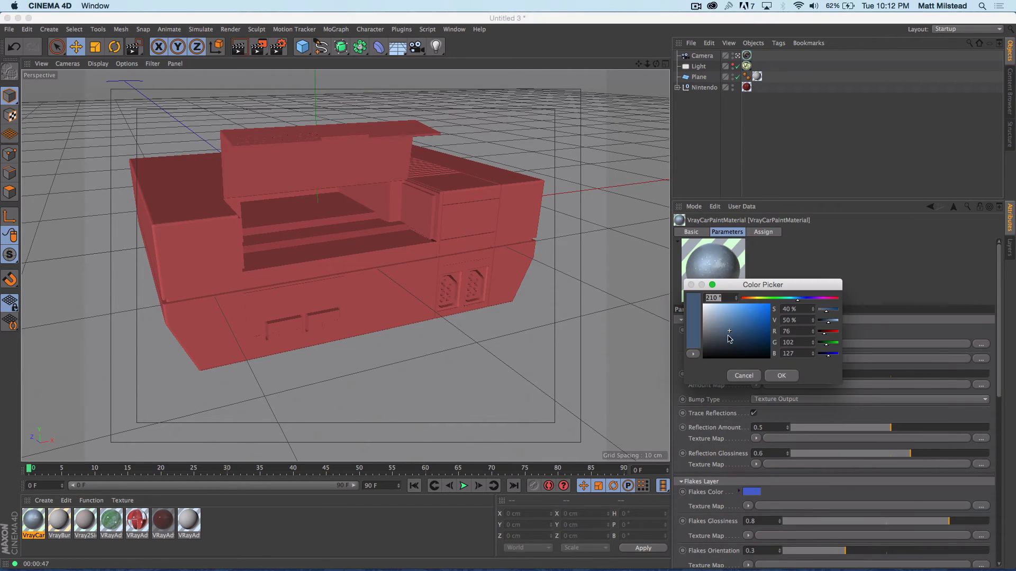
left_click_drag(731, 334, 765, 312)
left_click(788, 376)
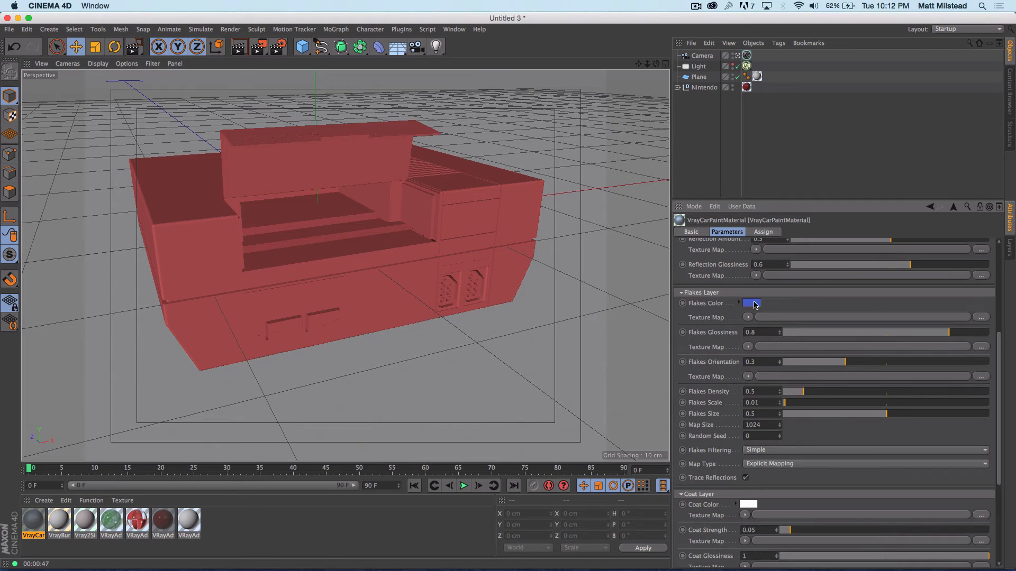
left_click(754, 305)
left_click_drag(731, 289, 714, 272)
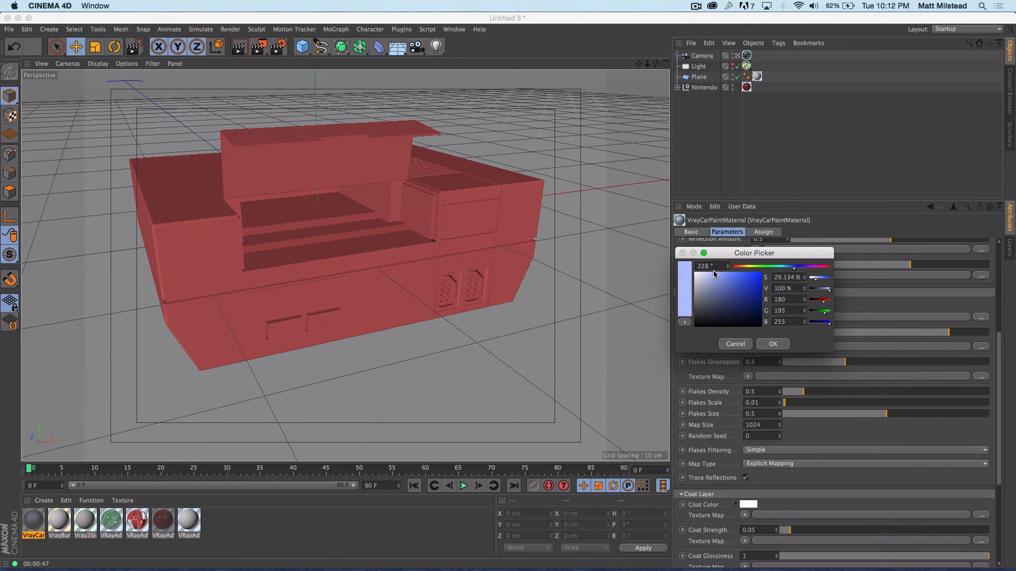
left_click(780, 347)
Try a Flakes Scale of 0.27 on VrayCarPaintMaterial and undo that change
left_click_drag(778, 402, 778, 389)
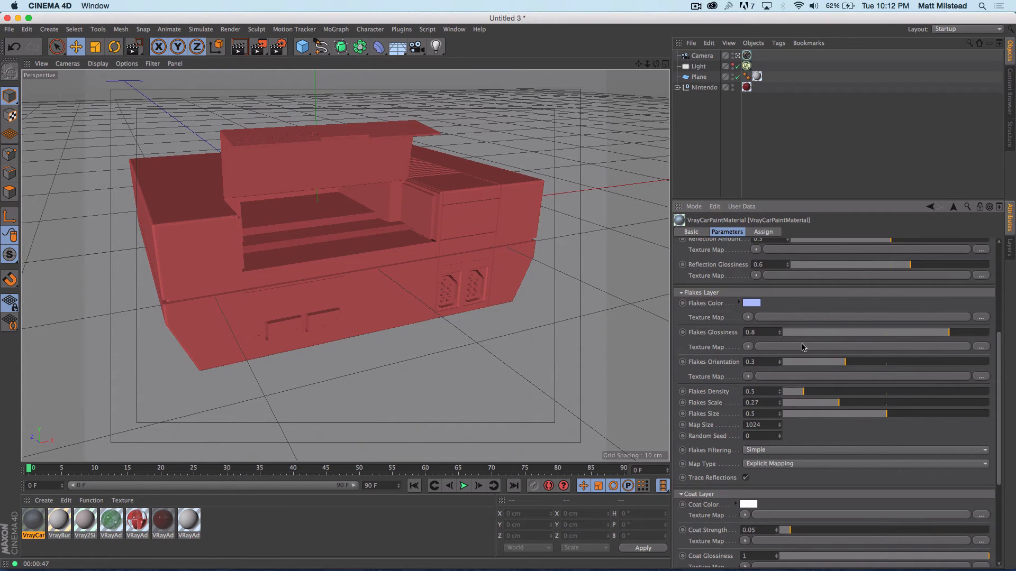
key("super+z")
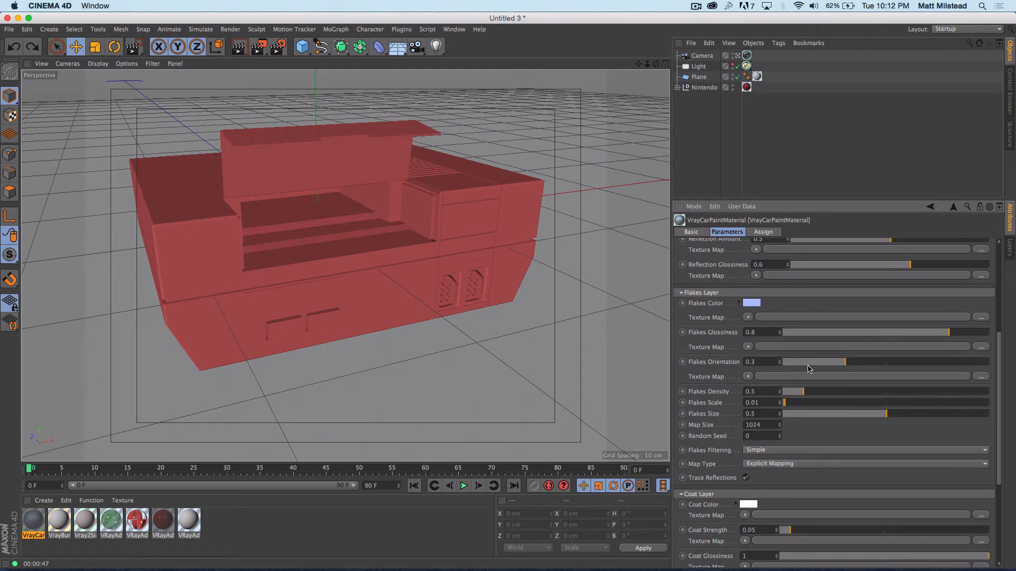
Set the Coat Color in VrayCarPaintMaterial's Coat Layer to a light pink
left_click_drag(1001, 334, 1001, 242)
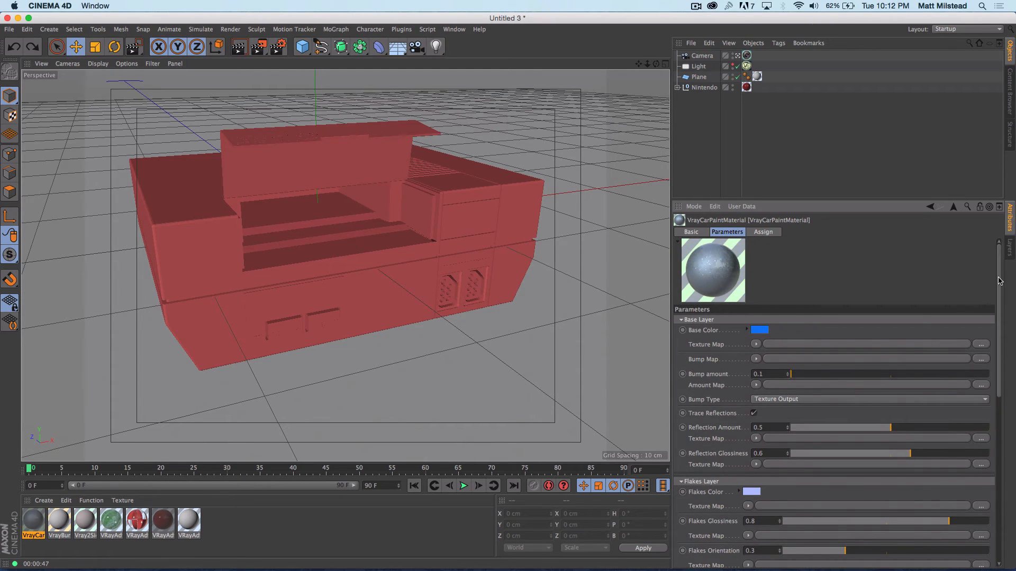
scroll(998, 338, "down", 10)
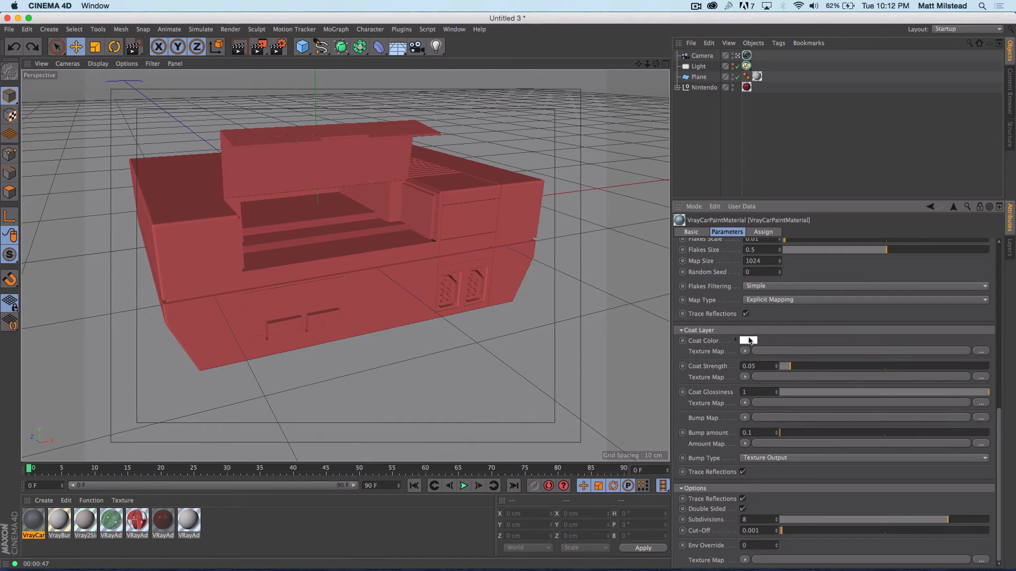
left_click(748, 341)
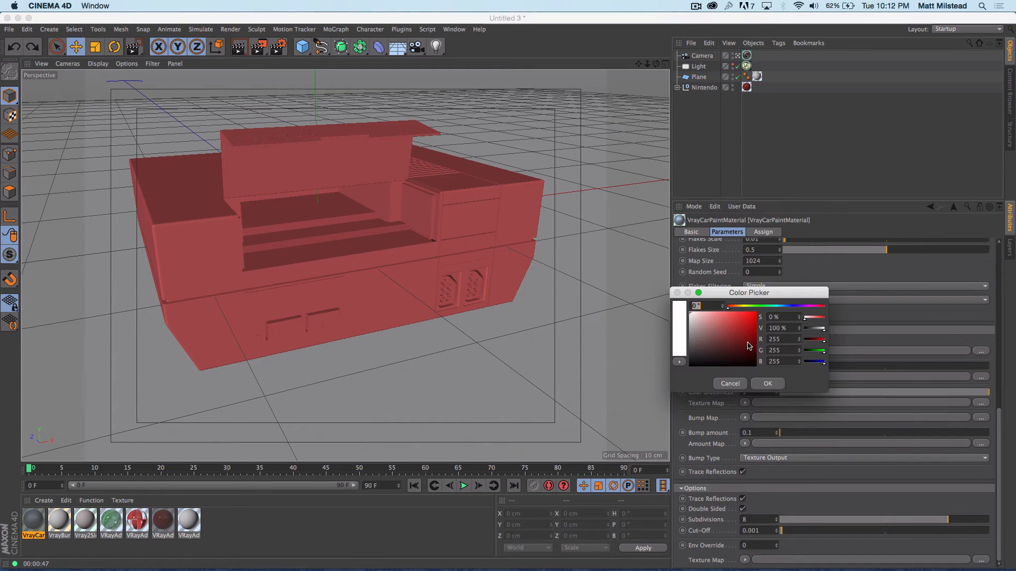
mouse_move(715, 327)
left_mouse_down()
mouse_move(694, 310)
mouse_move(703, 317)
left_mouse_up()
left_click(768, 384)
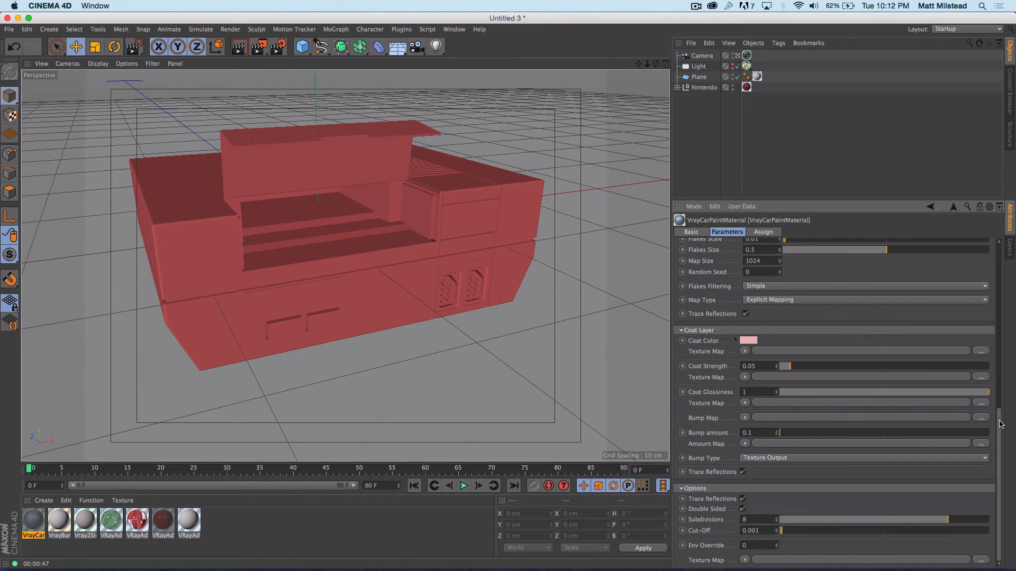
Examine VrayCarPaintMaterial's preview and its Base Layer, Flakes Layer, Coat Layer and Options parameters
left_click_drag(1000, 418, 1000, 258)
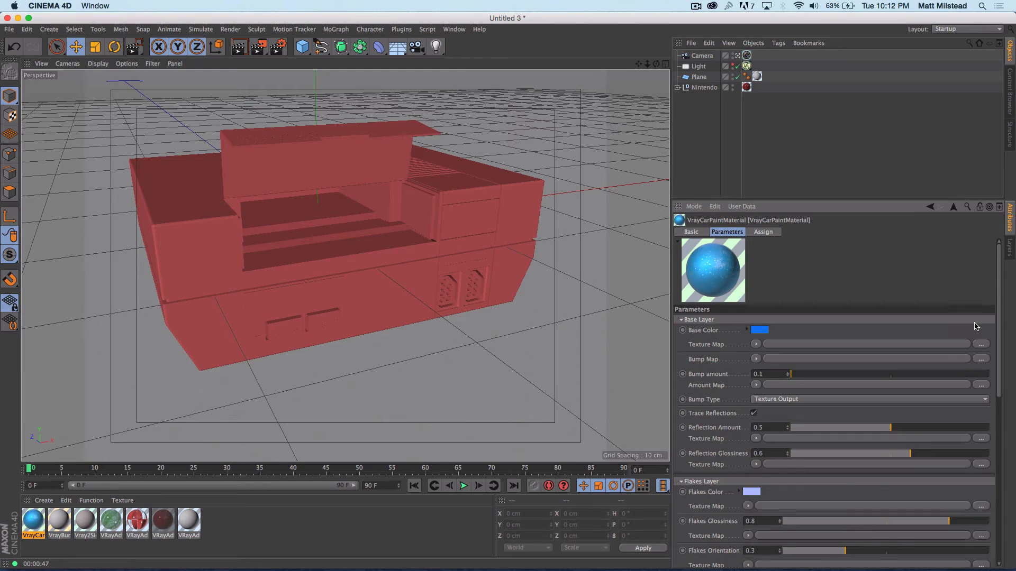
left_click_drag(999, 307, 1004, 496)
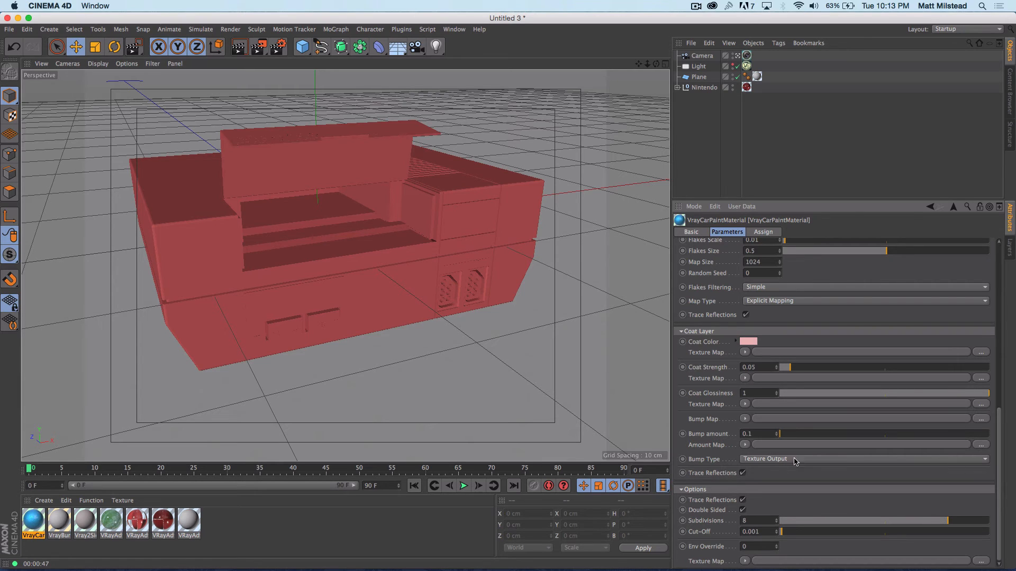
left_click_drag(997, 417, 997, 334)
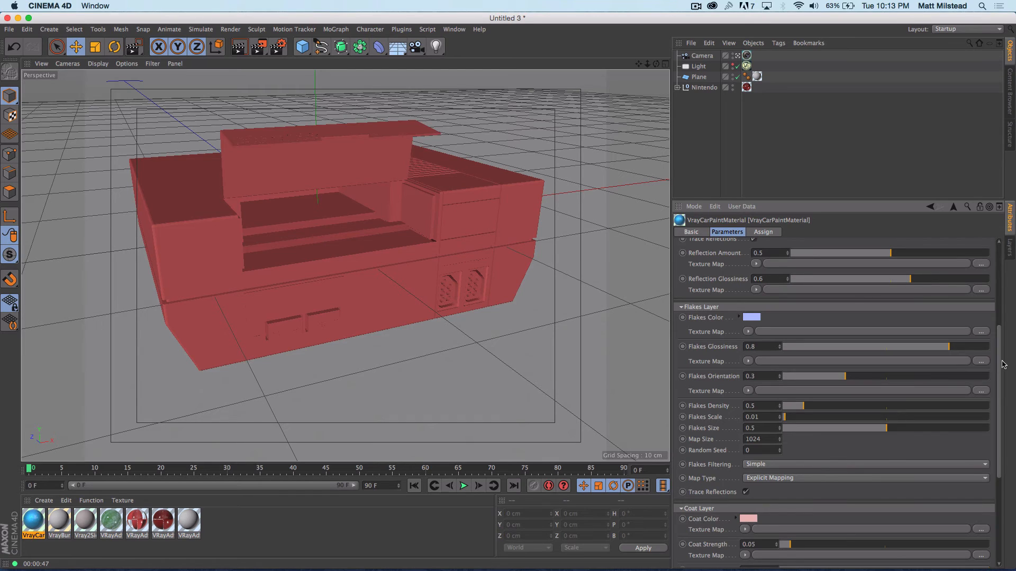
scroll(1003, 365, "up", 10)
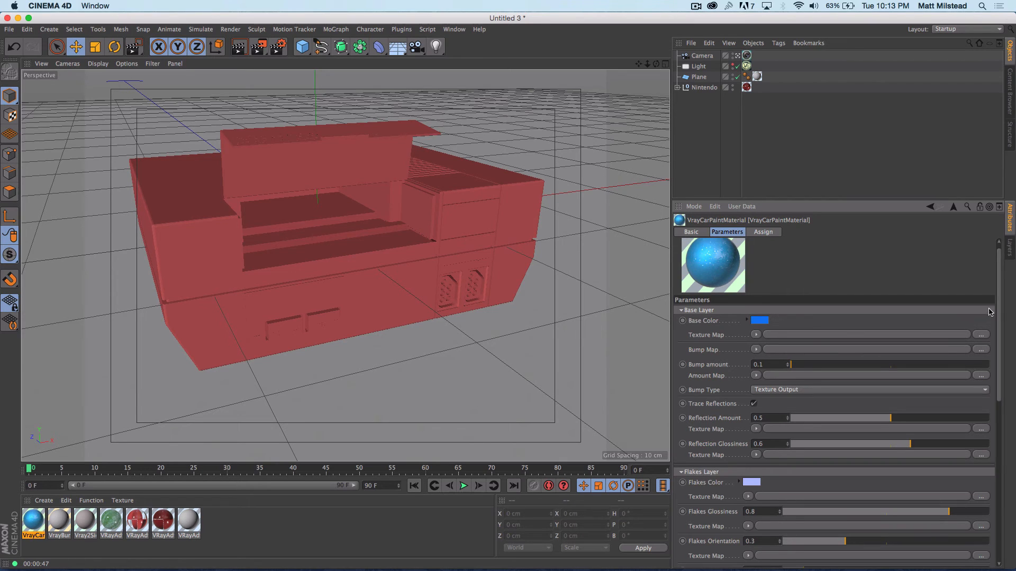
scroll(1001, 288, "up", 1)
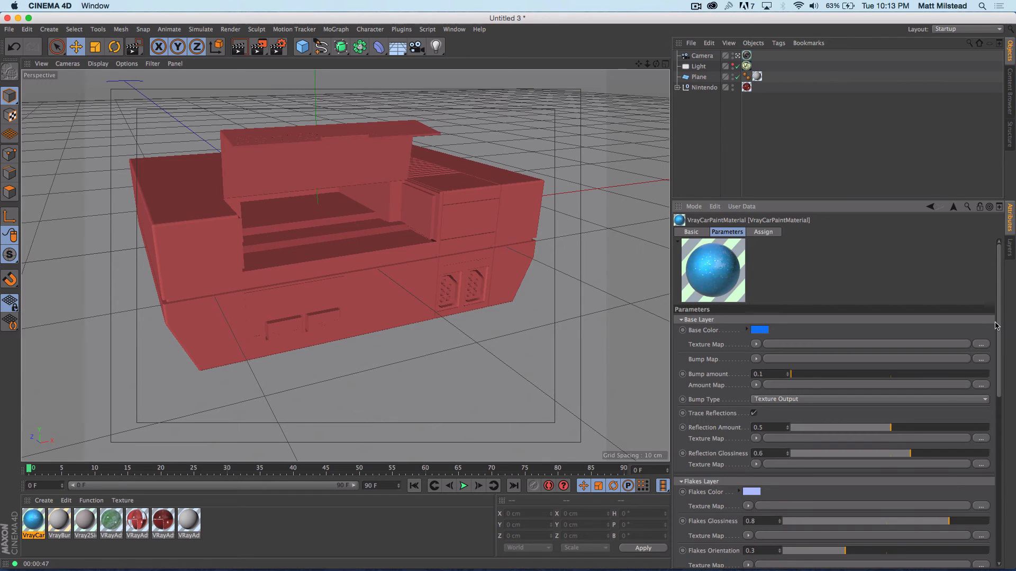
left_click_drag(996, 326, 991, 501)
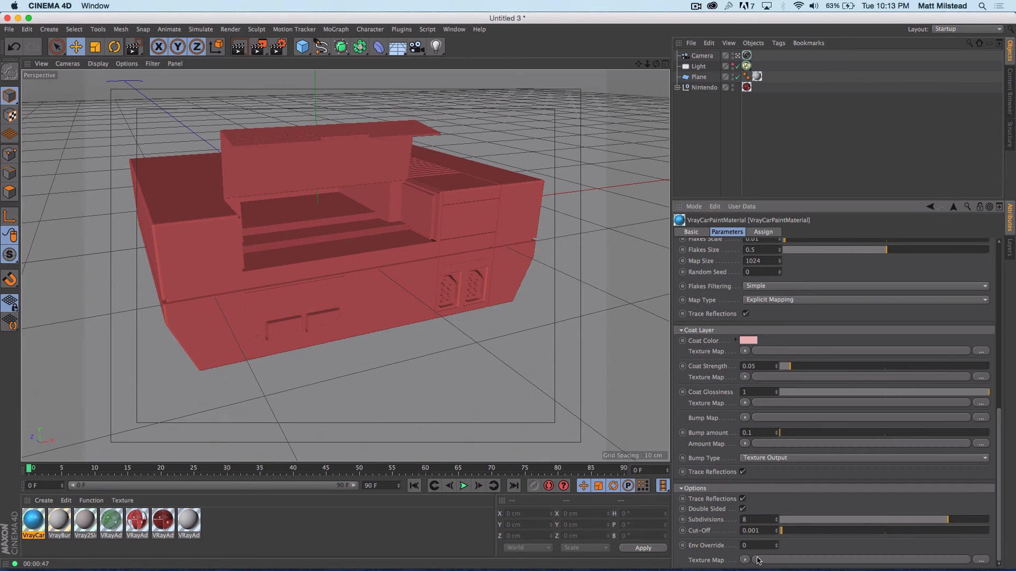
scroll(1001, 378, "up", 10)
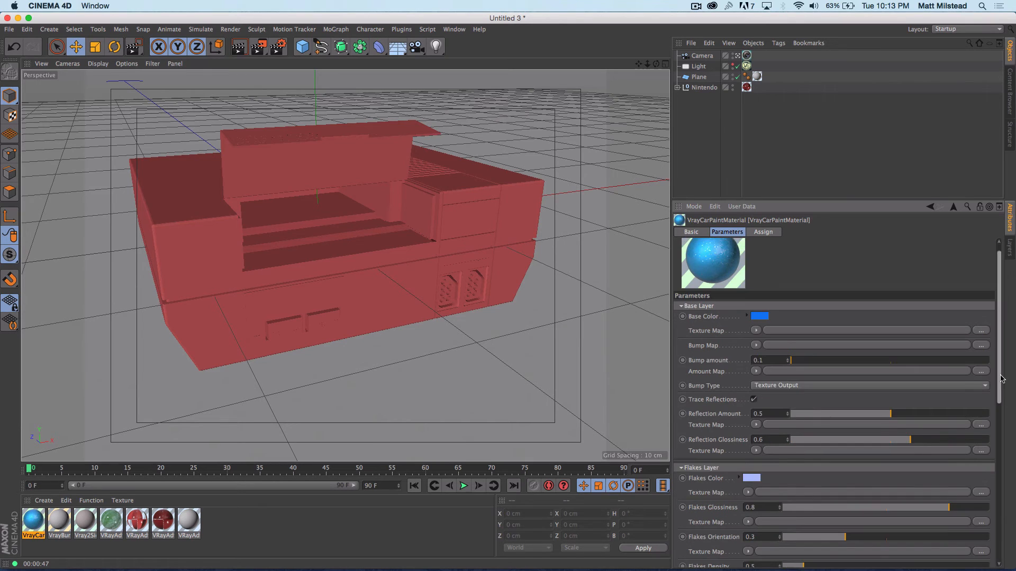
Create a new VrayDisplaceMaterial among the scene's materials
left_click_drag(1000, 376, 999, 368)
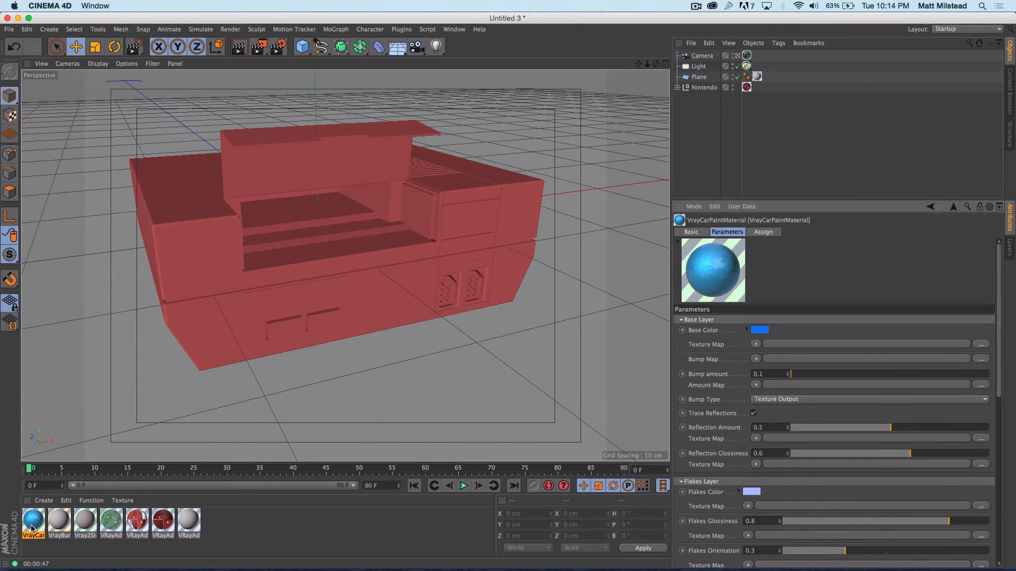
left_click(44, 501)
mouse_move(72, 422)
mouse_move(161, 408)
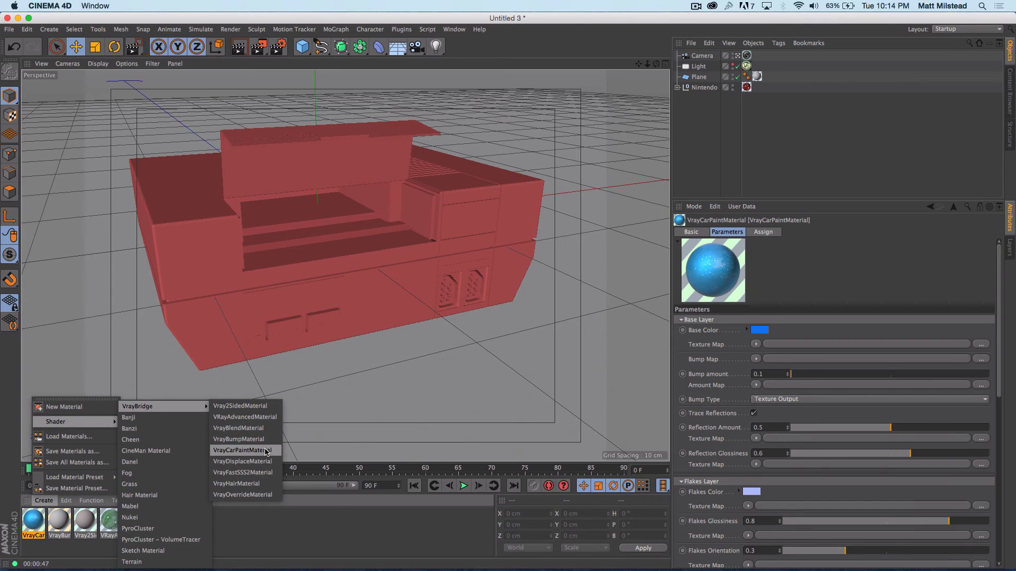
left_click(243, 462)
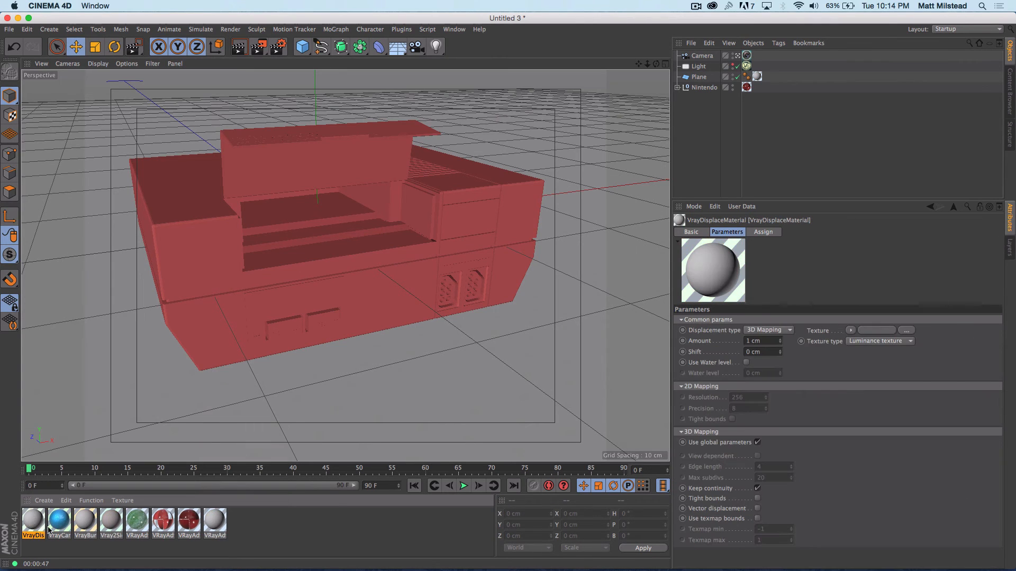
Load a Noise shader as VrayDisplaceMaterial's displacement Texture and set the displacement Amount to 3 cm
left_click(850, 330)
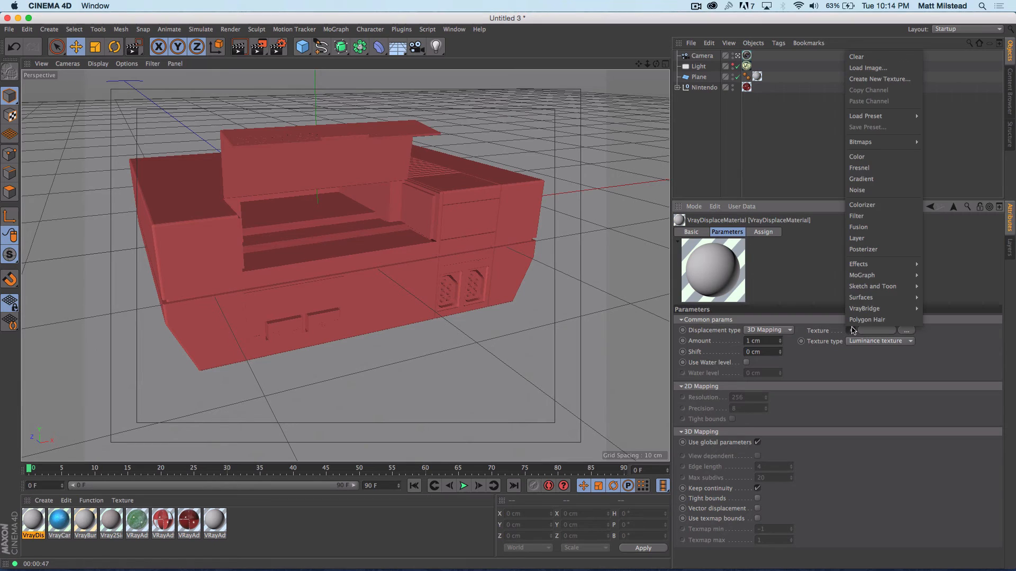
left_click(857, 190)
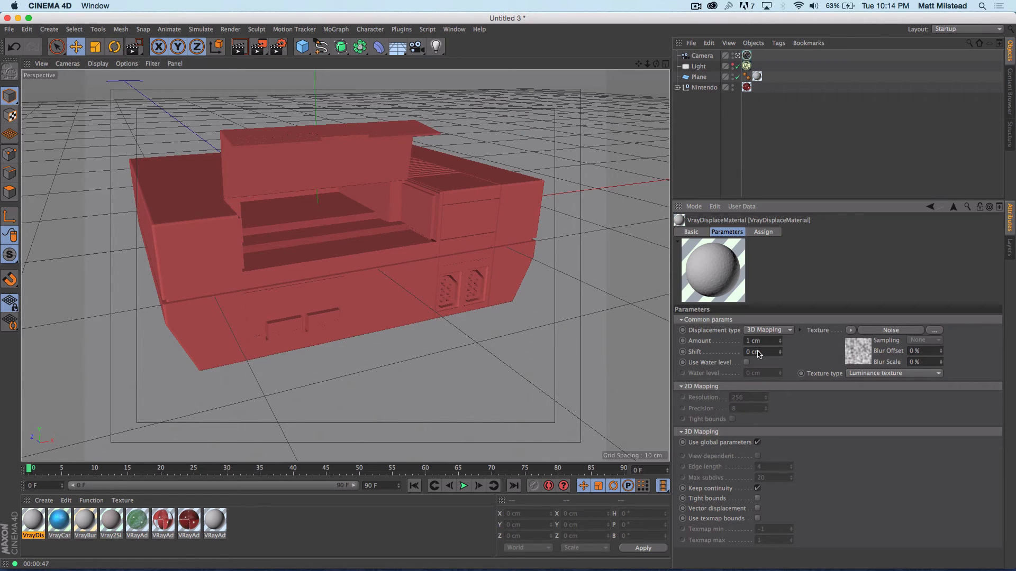
left_click(776, 341)
type("3")
key("Return")
Switch VrayDisplaceMaterial's Displacement type to 2D Mapping and set the 2D Mapping Resolution to 2000
left_click(764, 332)
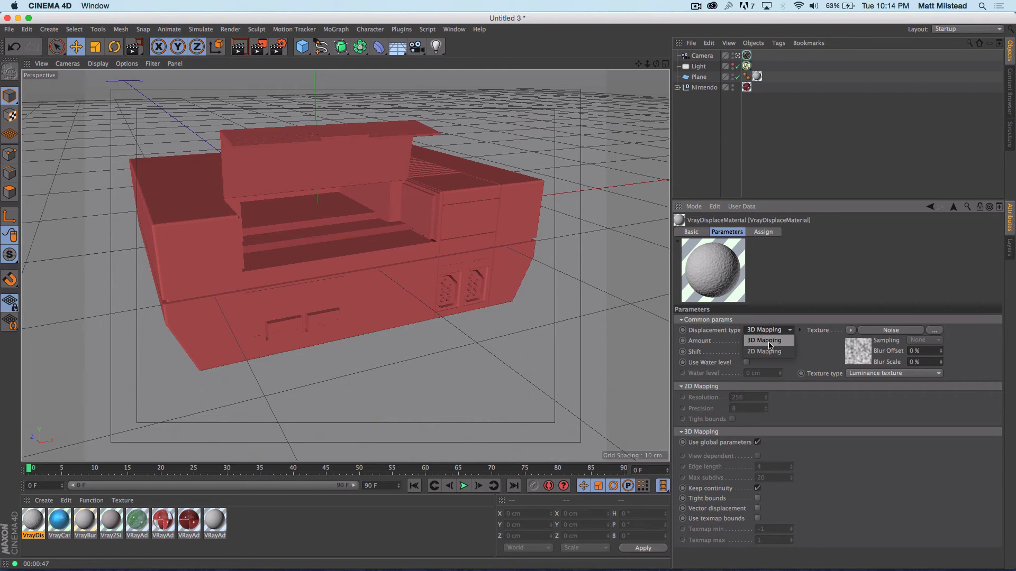
left_click(769, 345)
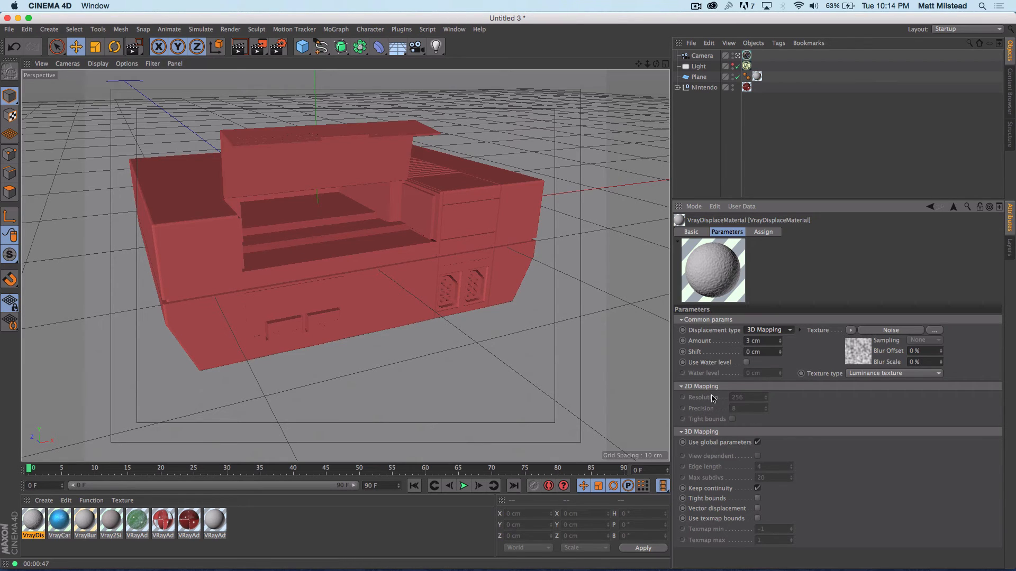
left_click(771, 332)
left_click(770, 358)
left_click(769, 332)
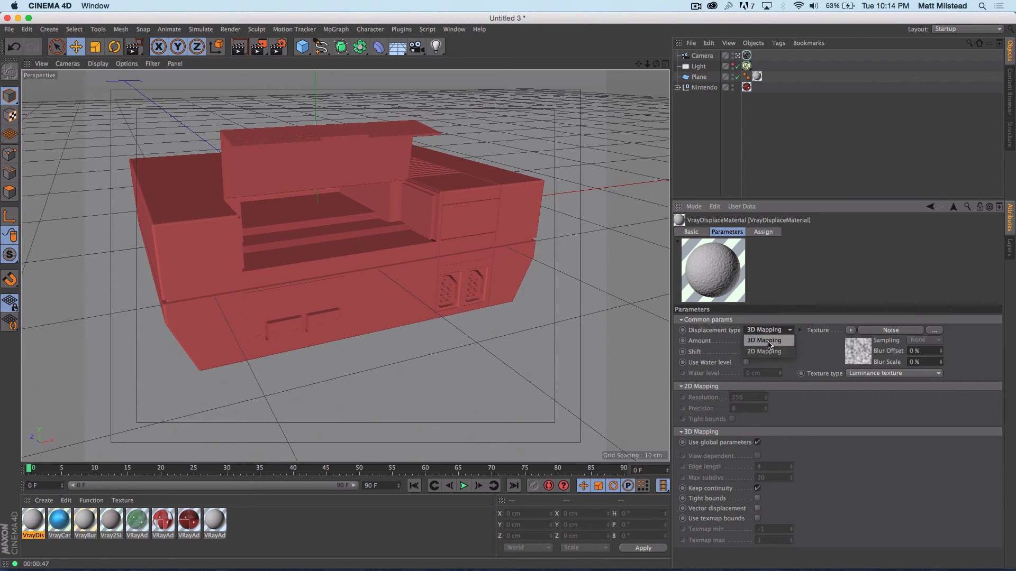
left_click(766, 352)
left_click_drag(752, 397, 660, 390)
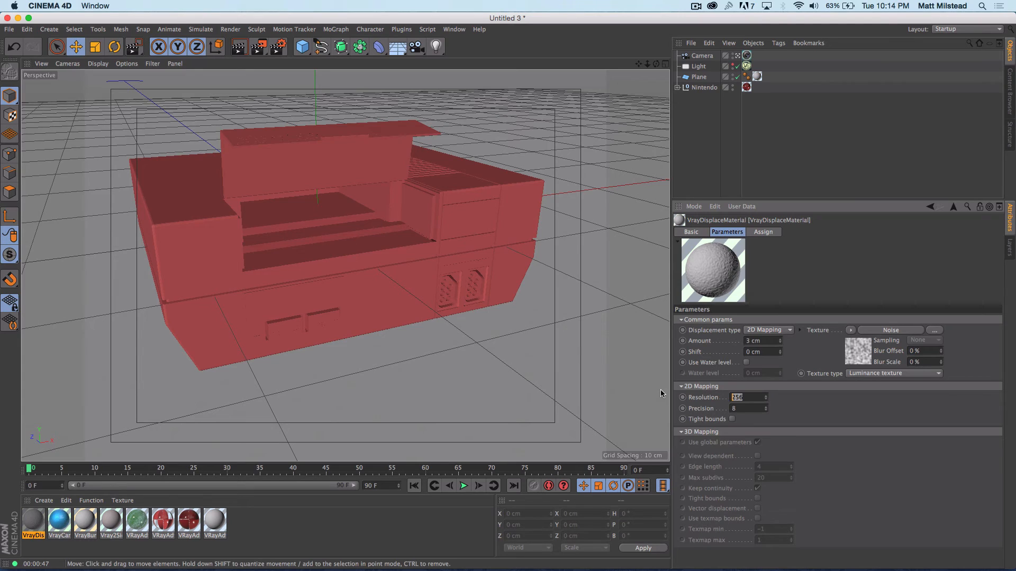
type("2000")
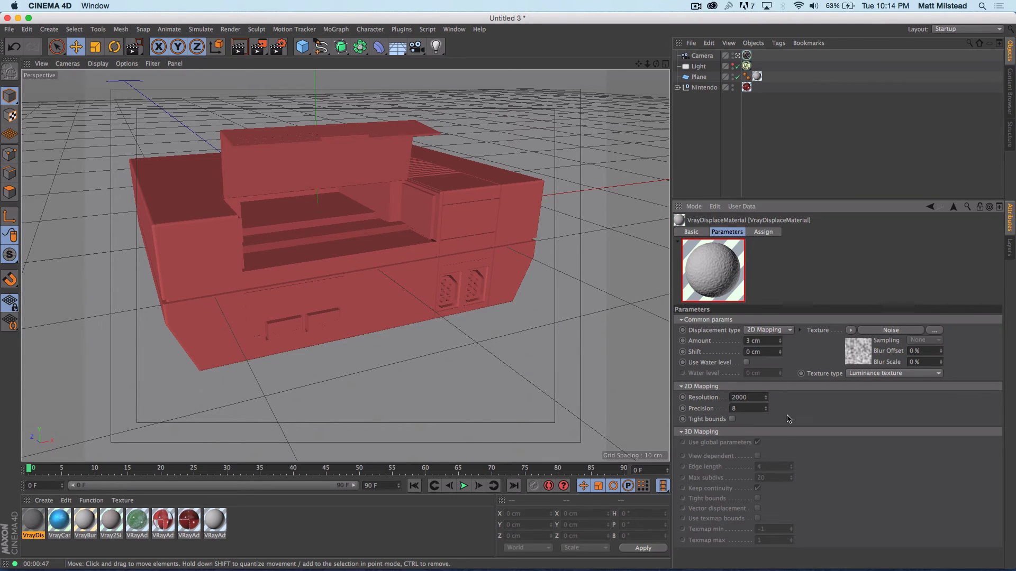
Set VrayDisplaceMaterial's Displacement type back to 3D Mapping and check the Texture type options, keeping Luminance texture
left_click(744, 409)
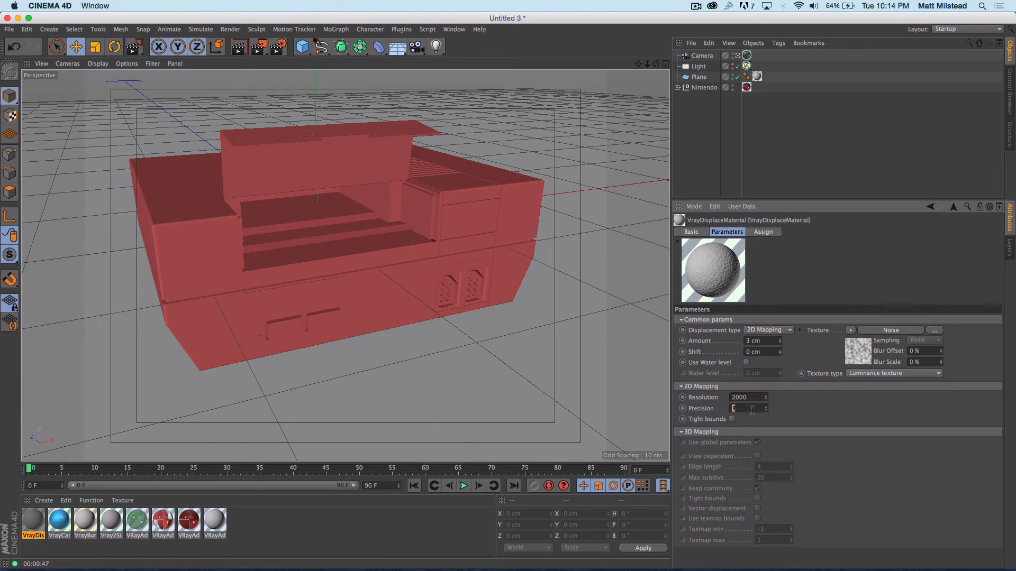
left_click(775, 426)
left_click(787, 331)
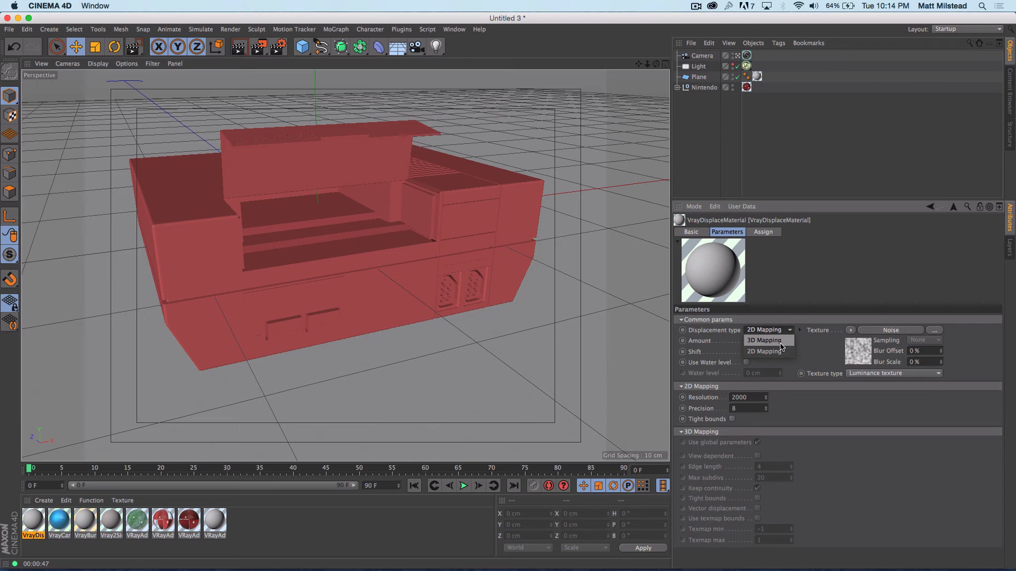
left_click(770, 345)
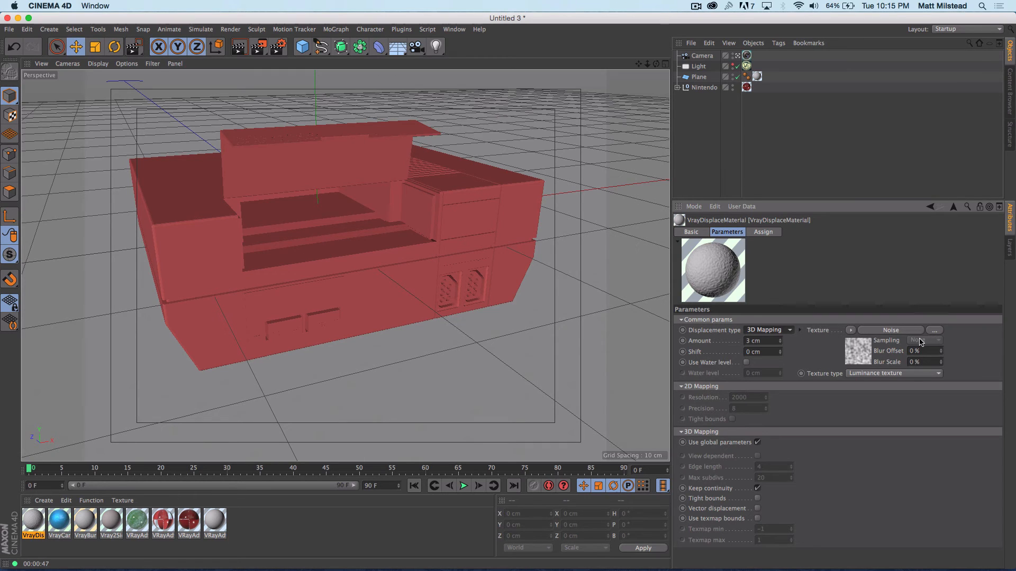
left_click(867, 374)
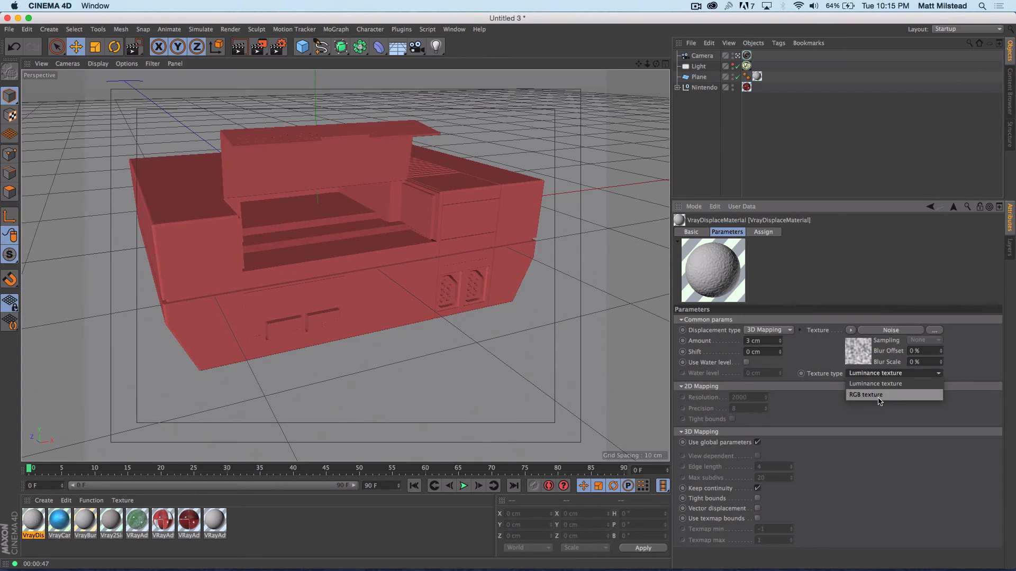
left_click(854, 375)
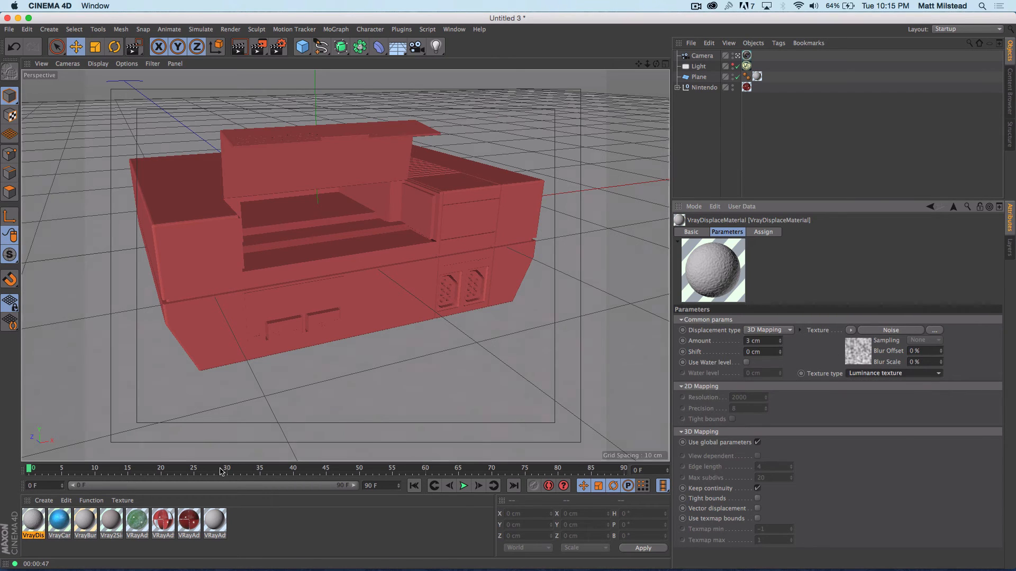
Apply VrayDisplaceMaterial to the Nintendo object and render a test region over the middle of the console's front
left_click_drag(34, 523, 767, 93)
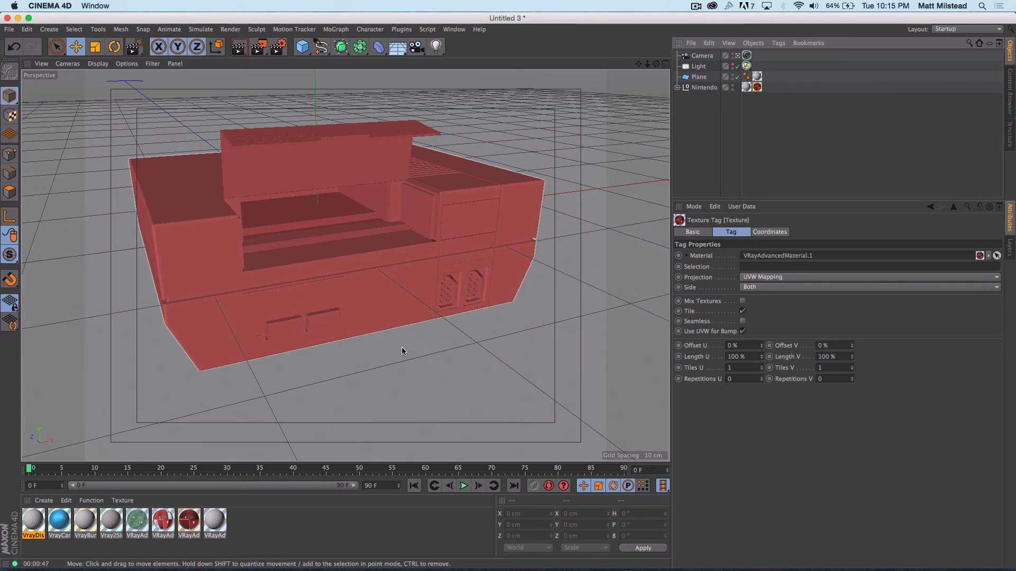
left_click_drag(259, 47, 296, 70)
left_click(297, 70)
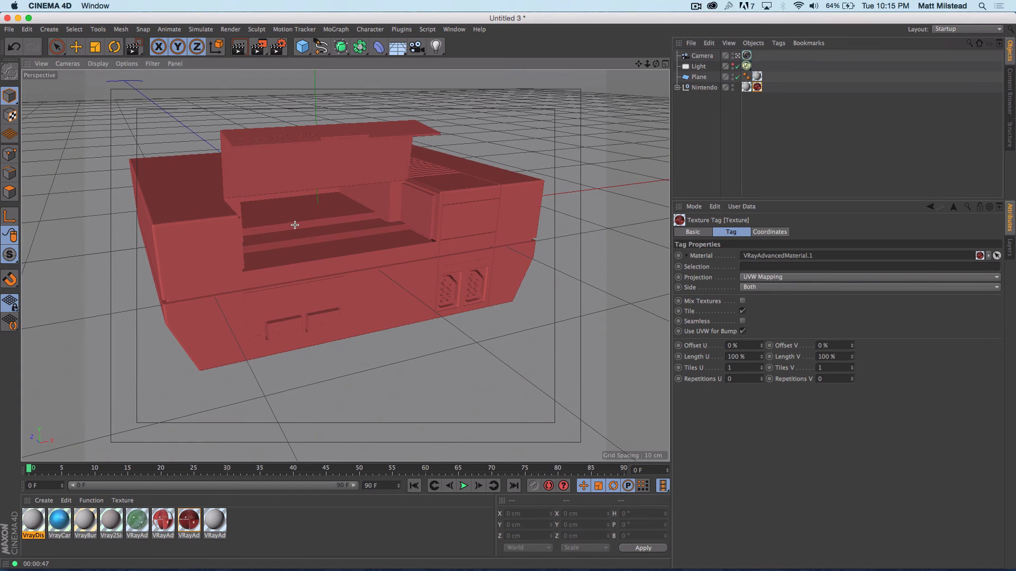
left_click_drag(289, 213, 426, 359)
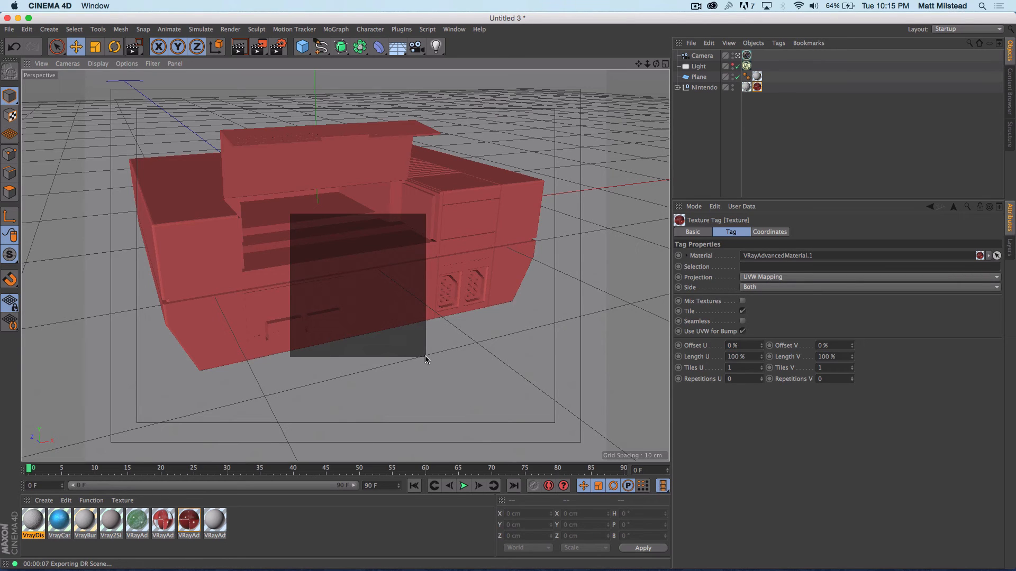
left_click(696, 7)
left_click(696, 7)
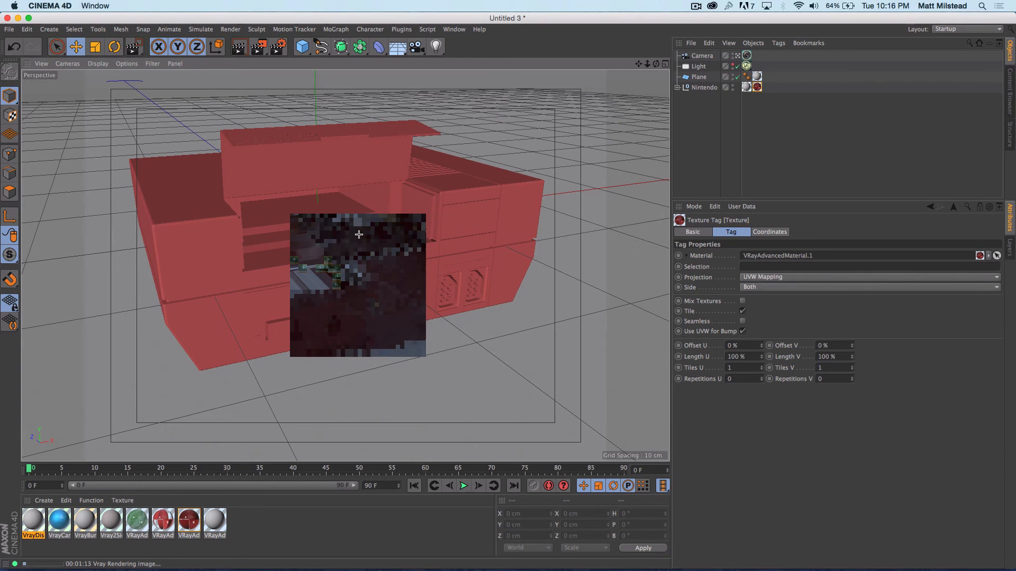
Review the displacement material assigned to the Nintendo object, including the properties of its Noise shader
left_click(746, 87)
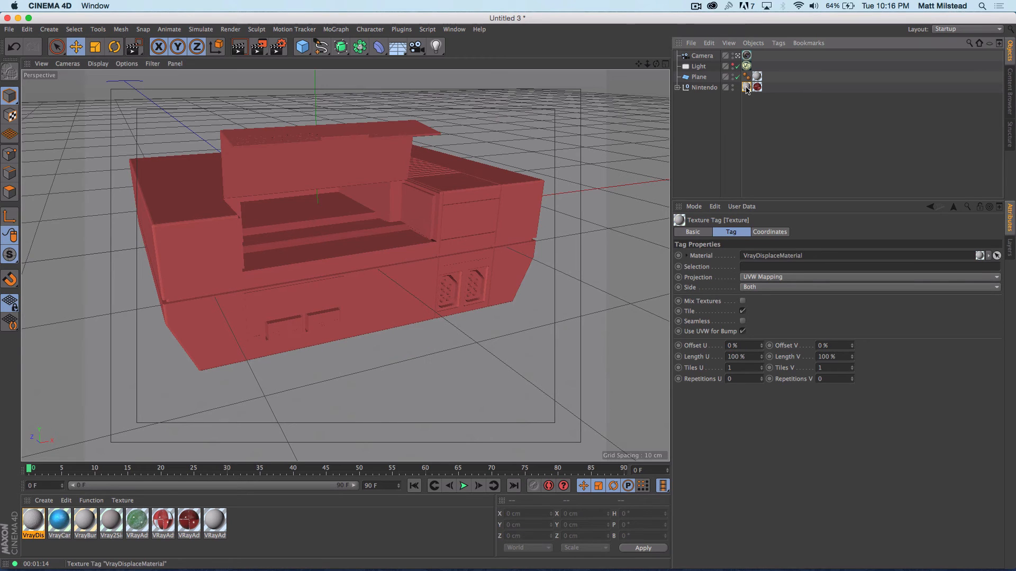
double_click(746, 87)
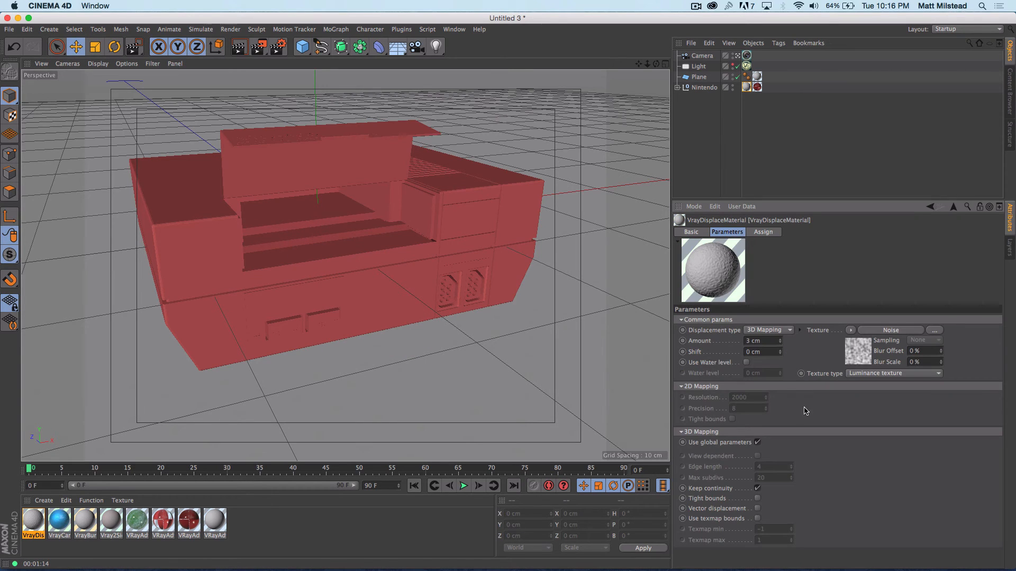
left_click(865, 352)
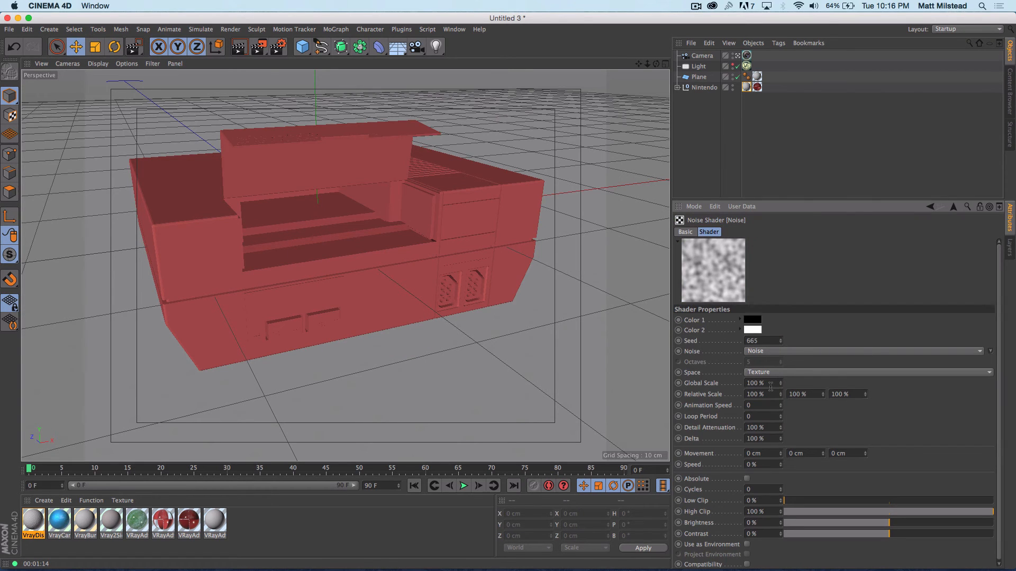
left_click(930, 208)
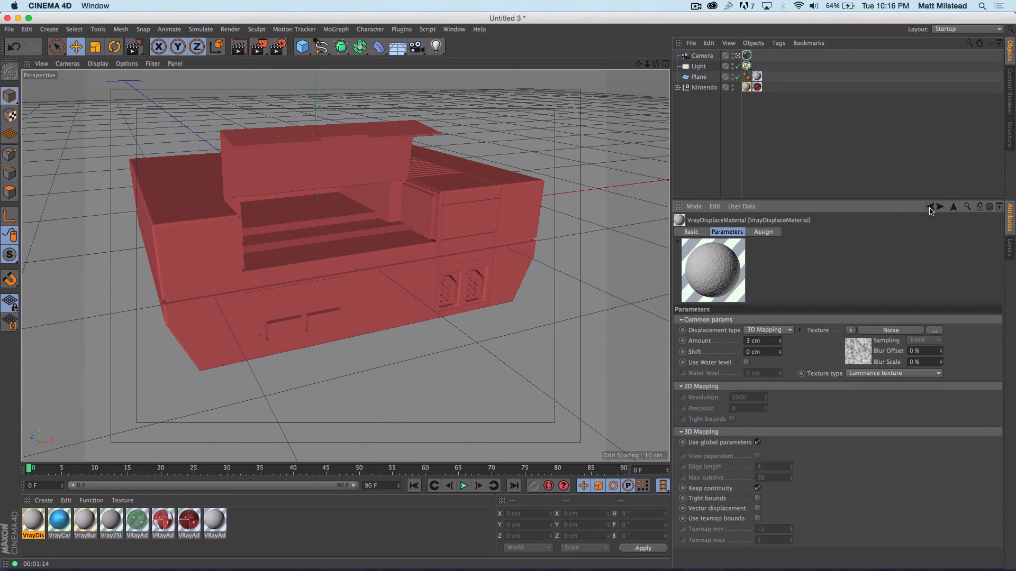
Check the Displacement option in the VrayBridge render settings and close the settings
left_click(279, 47)
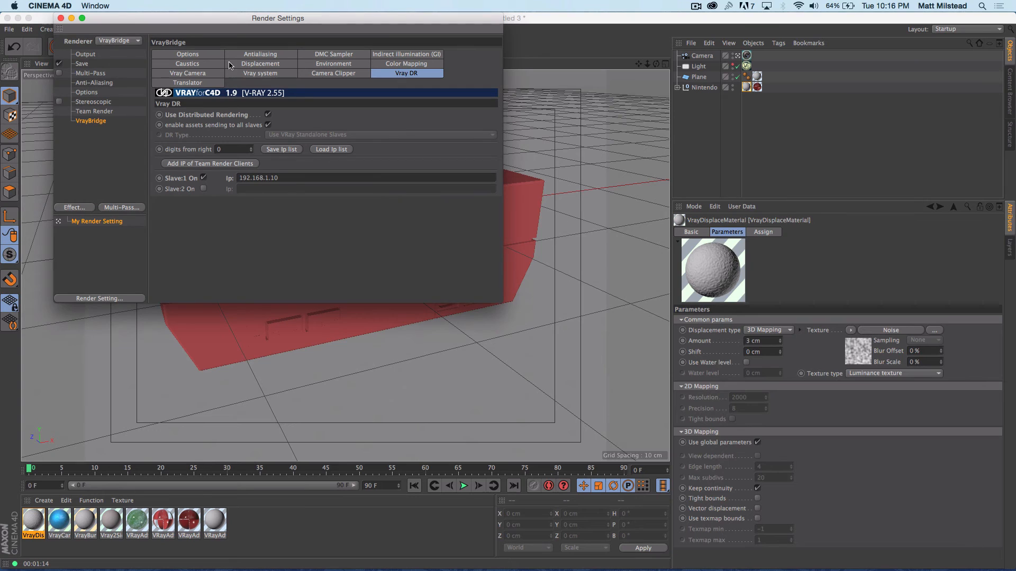
left_click(393, 55)
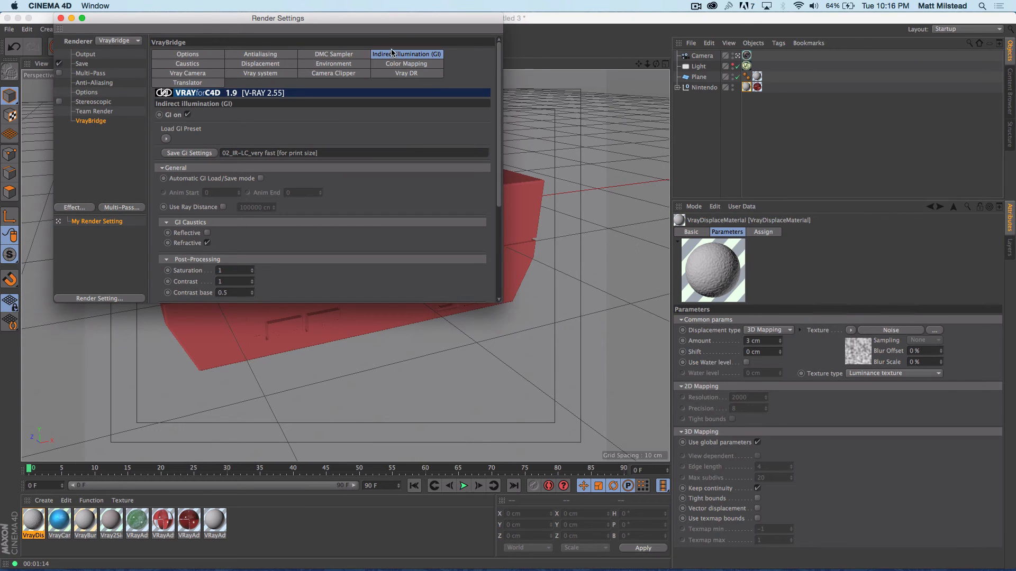
left_click(196, 55)
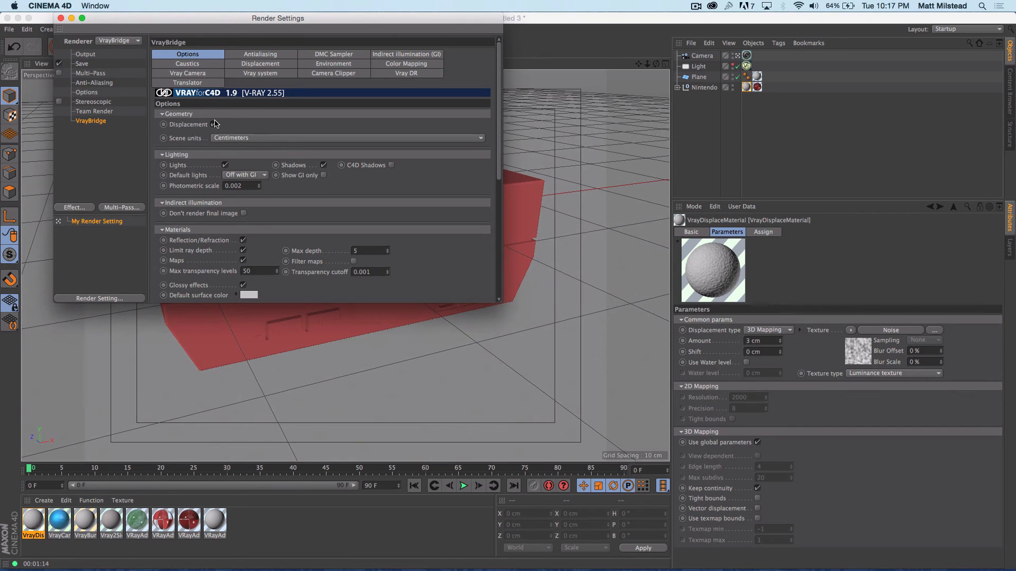
left_click(61, 19)
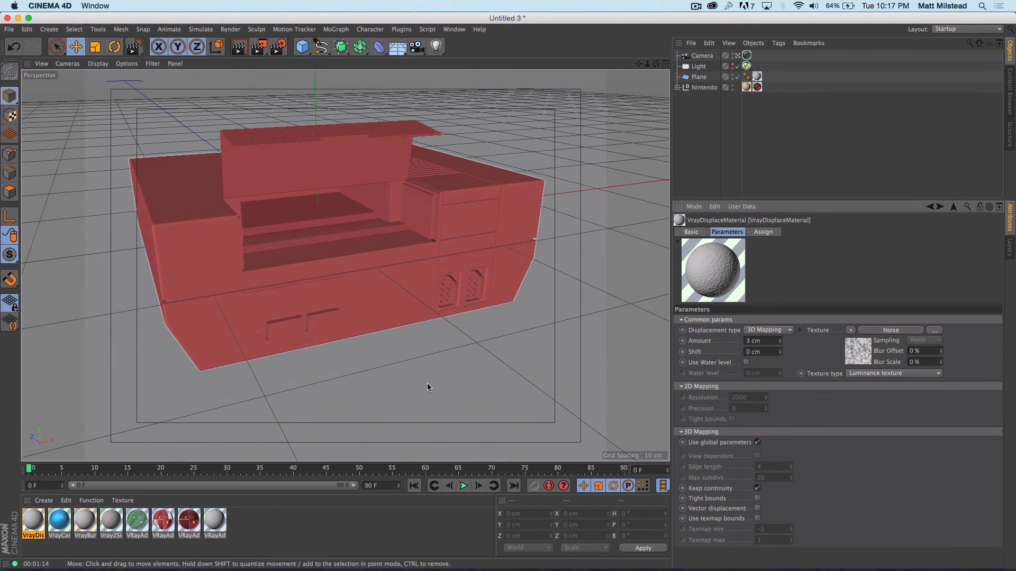
Create a new VrayFastSSS2Material among the scene's materials
left_click(45, 500)
mouse_move(80, 422)
mouse_move(159, 407)
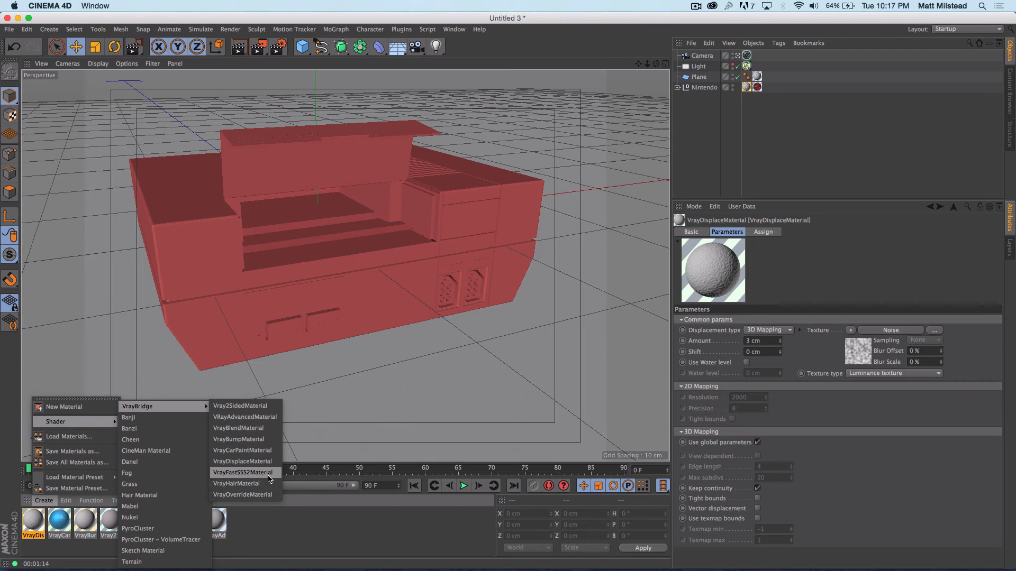
left_click(268, 476)
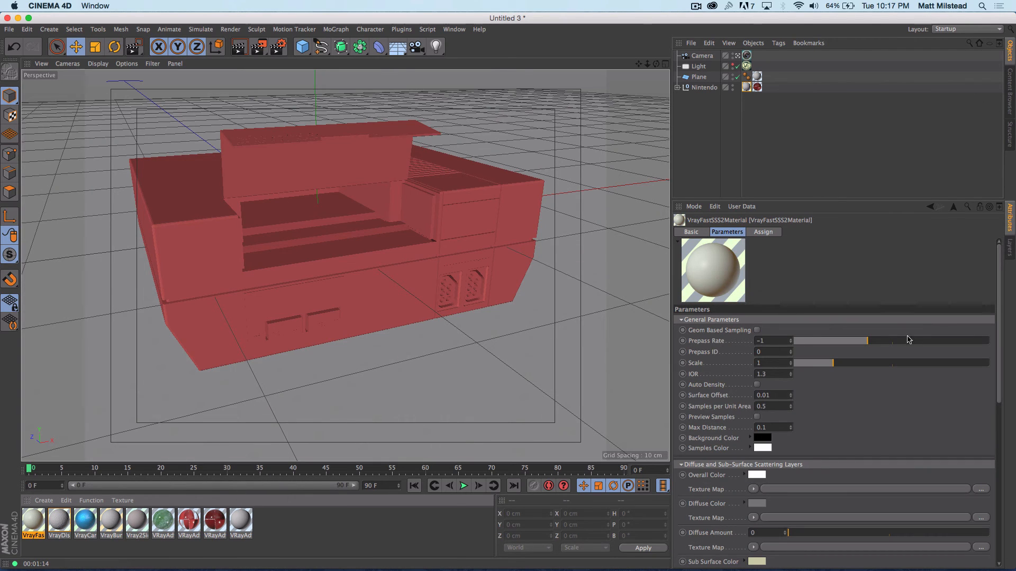
Examine VrayFastSSS2Material's General, Diffuse and Sub-Surface Scattering, Specular Layer and Options parameters
left_click_drag(999, 294, 996, 268)
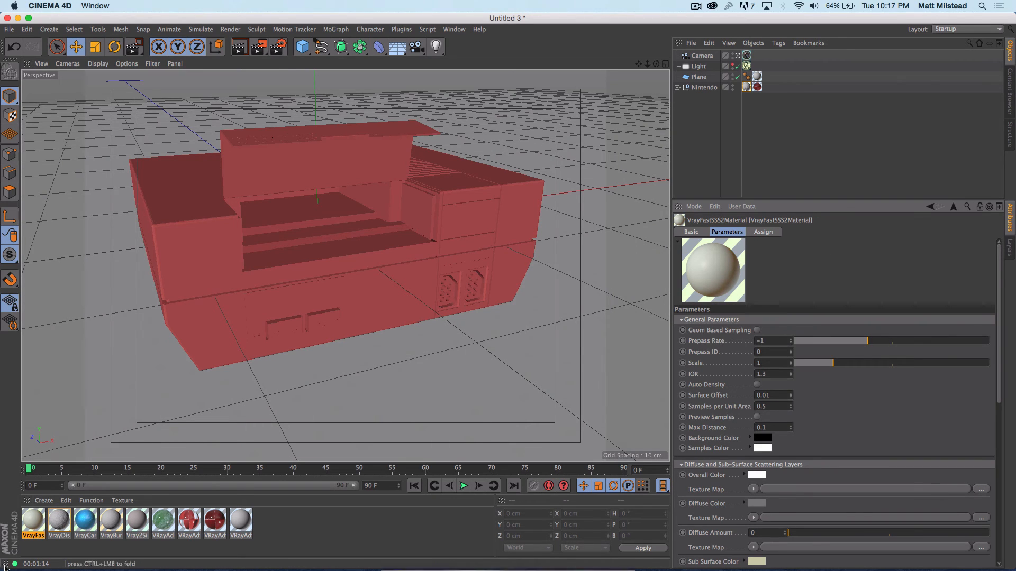
left_click(44, 500)
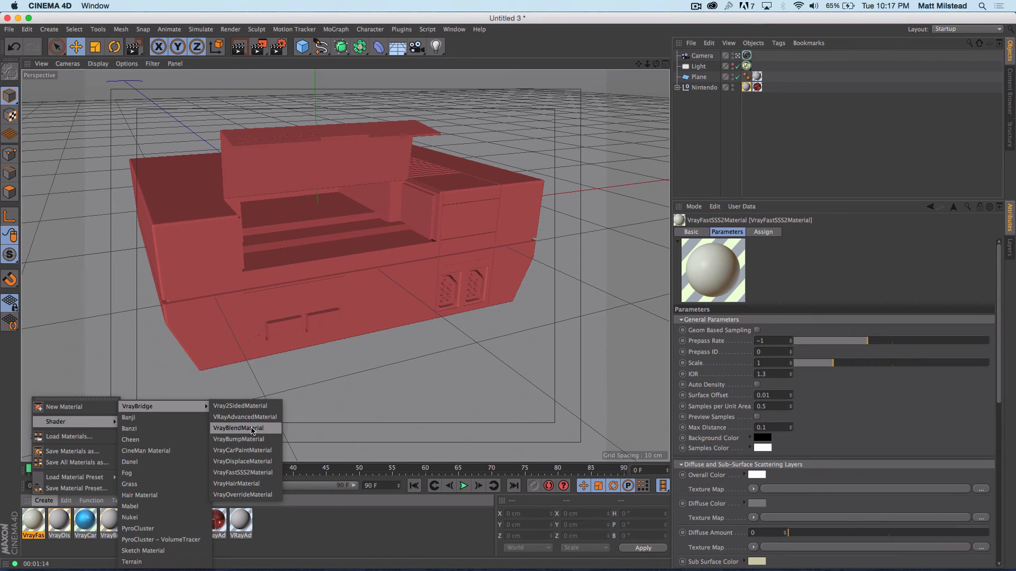
left_click(260, 474)
scroll(862, 403, "down", 3)
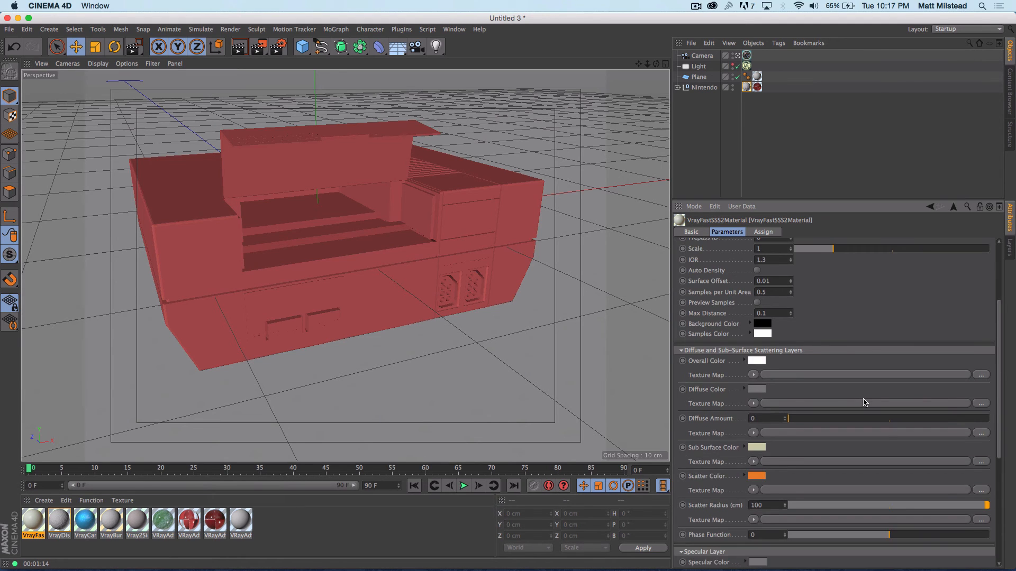
scroll(863, 402, "down", 5)
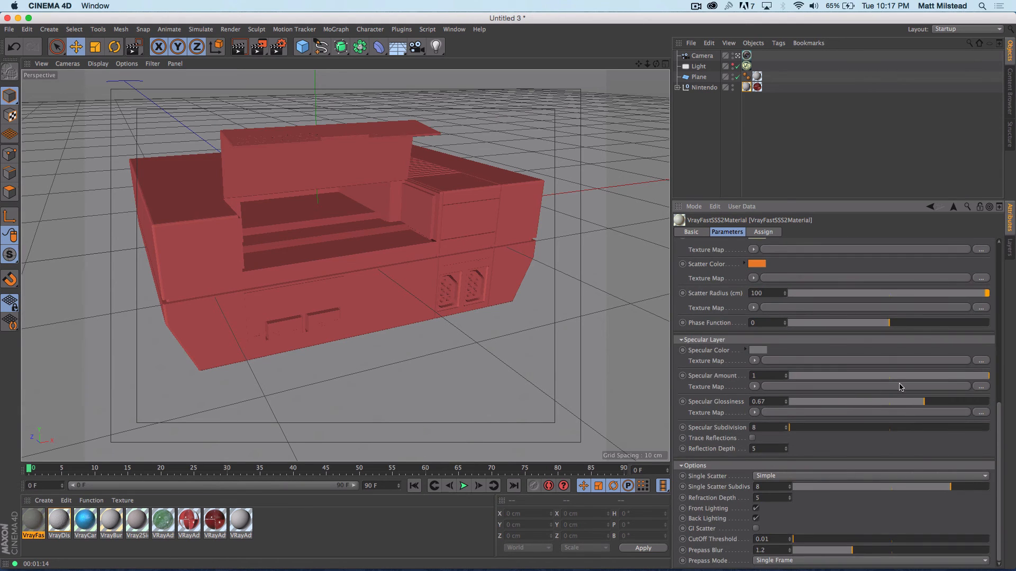
scroll(900, 386, "up", 1)
left_click(999, 348)
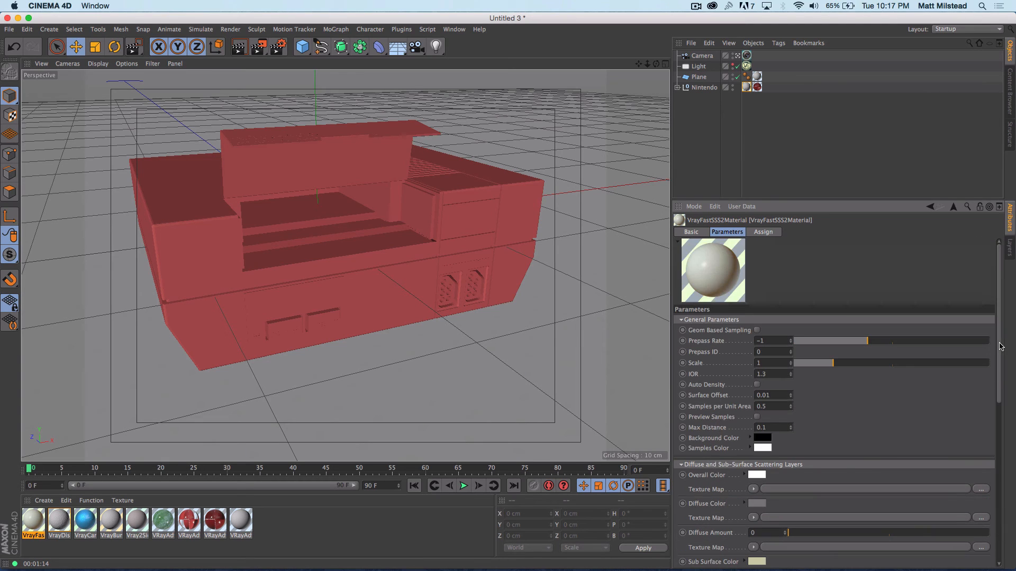
Create a VrayHairMaterial and set its Overall Color to red
left_click(46, 501)
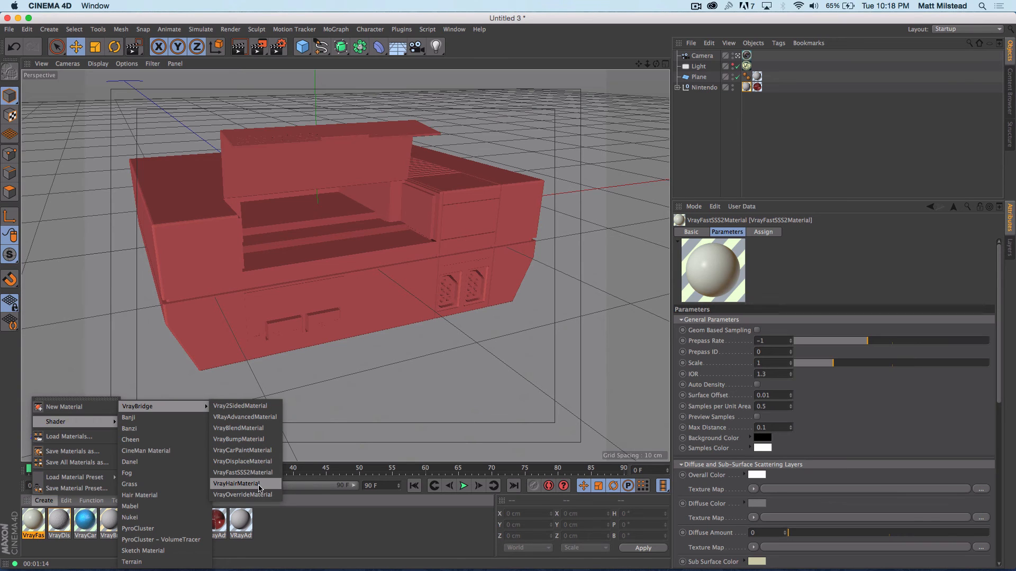
left_click(259, 484)
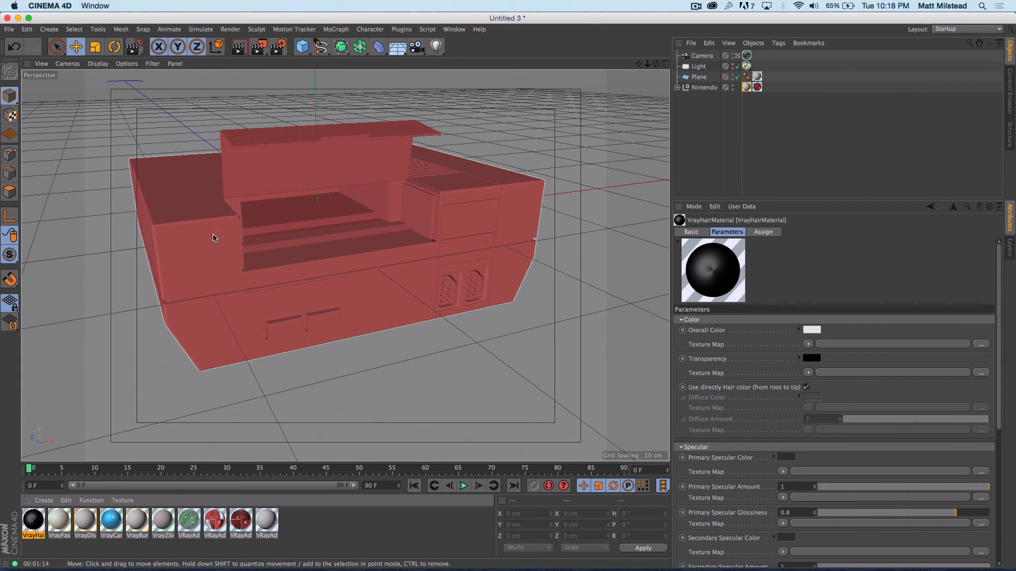
left_click(812, 330)
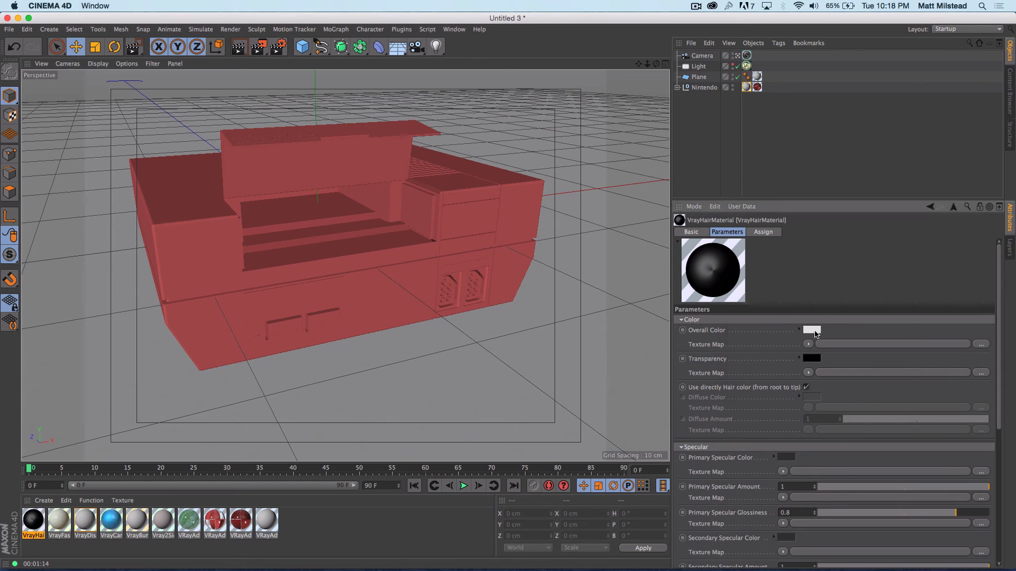
left_click(832, 376)
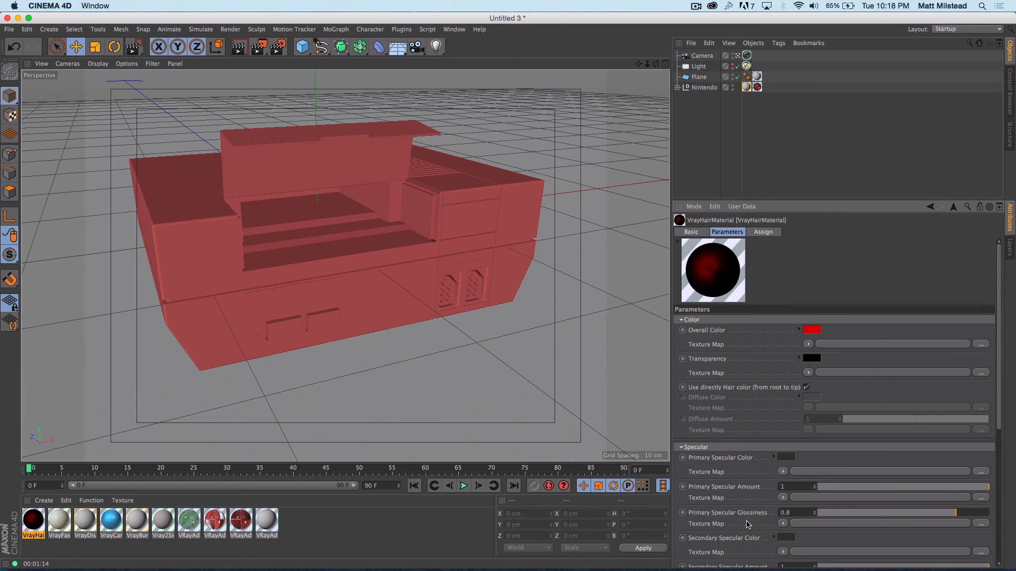
scroll(998, 385, "down", 3)
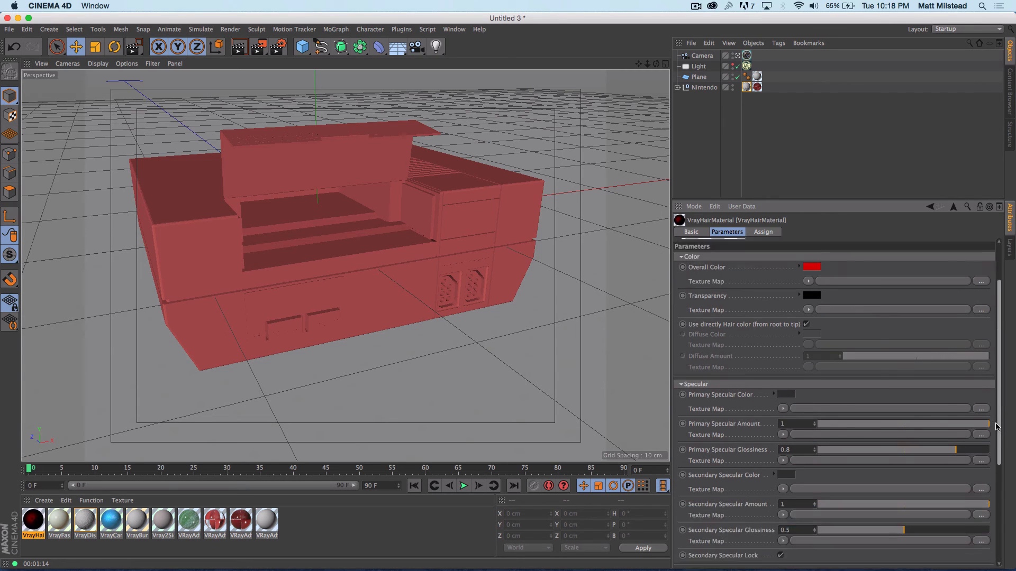
scroll(999, 385, "up", 4)
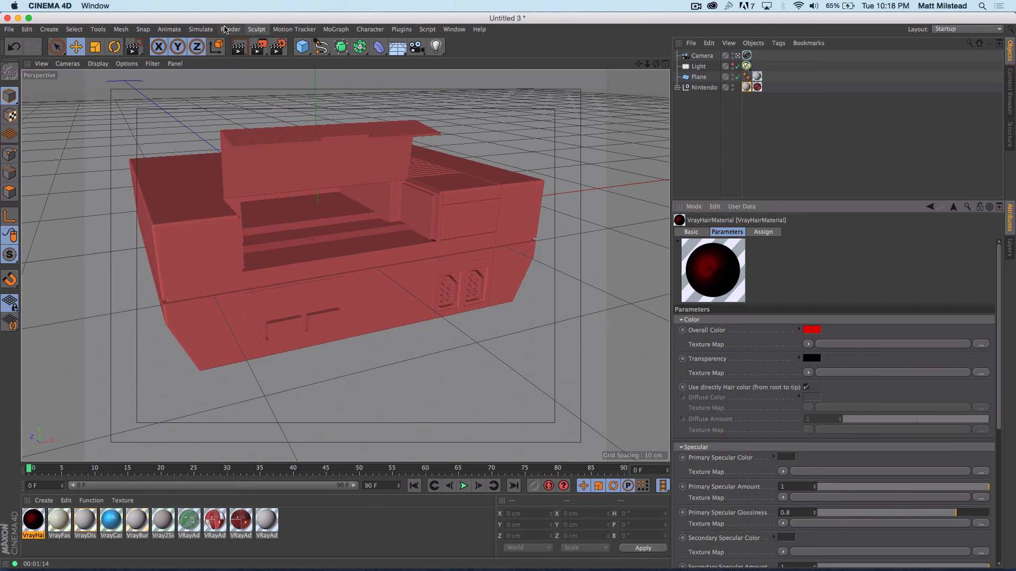
Add a Hair object to the scene and apply the VrayHairMaterial to it
left_click(196, 31)
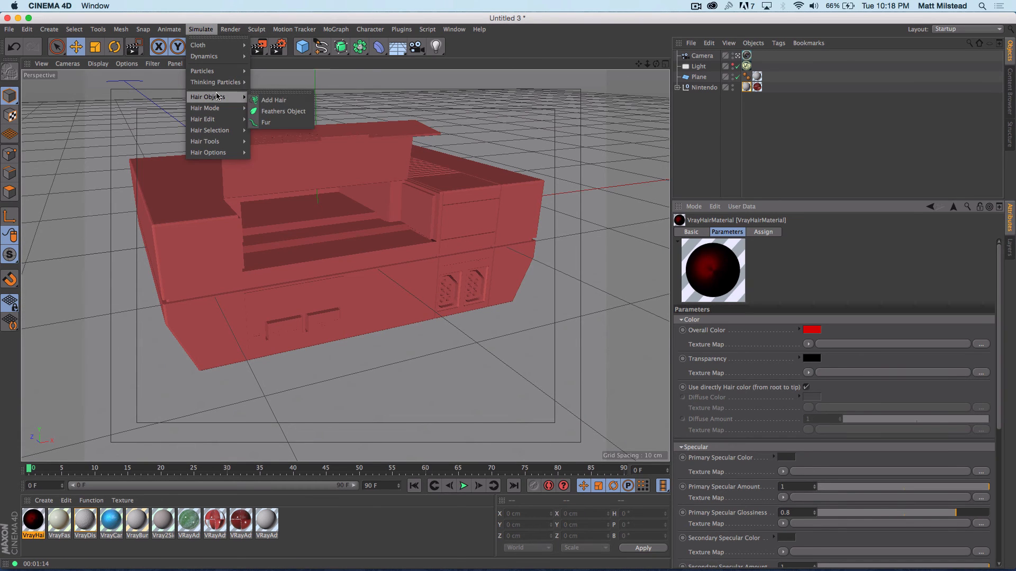
mouse_move(212, 97)
left_click(267, 99)
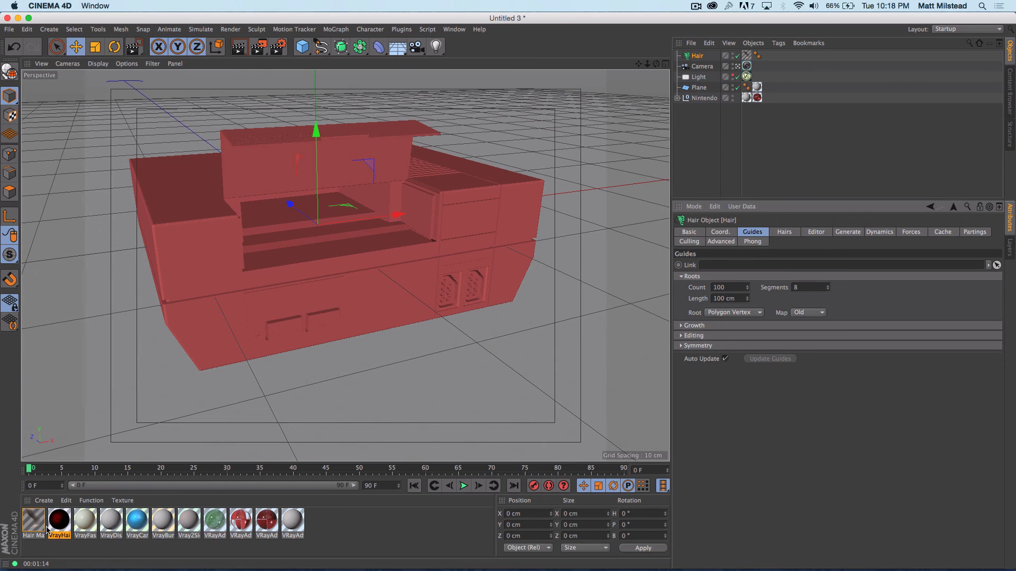
left_click_drag(48, 528, 771, 57)
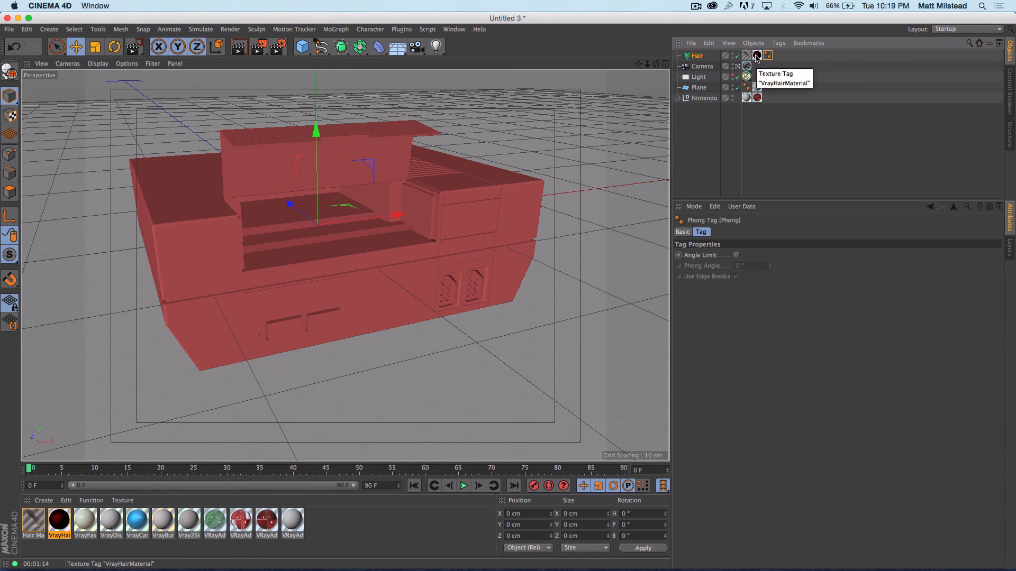
Remove the VrayHairMaterial tag from the Hair object and delete the Hair object from the scene
left_click(756, 56)
key("BackSpace")
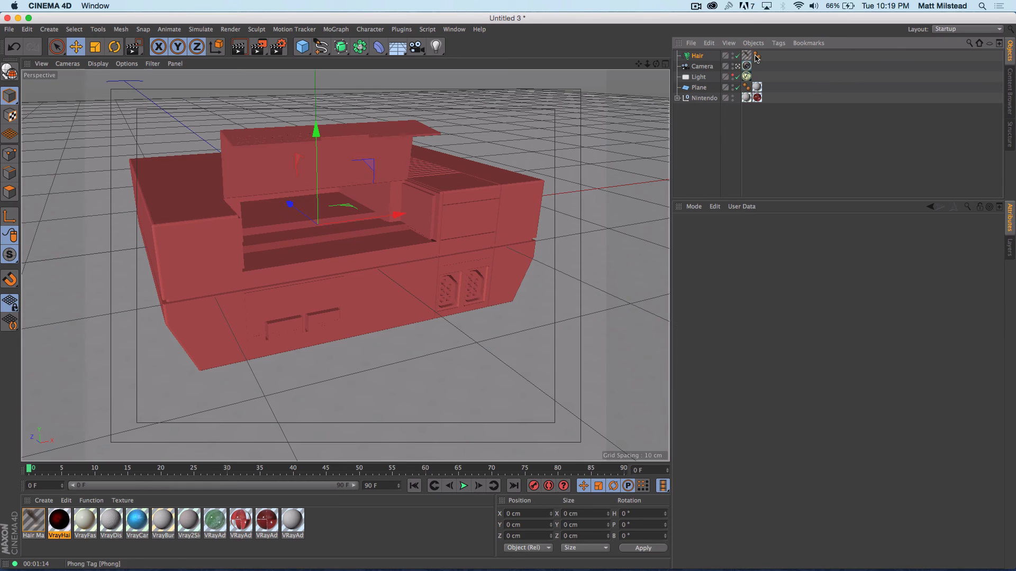
left_click(746, 55)
left_click(697, 56)
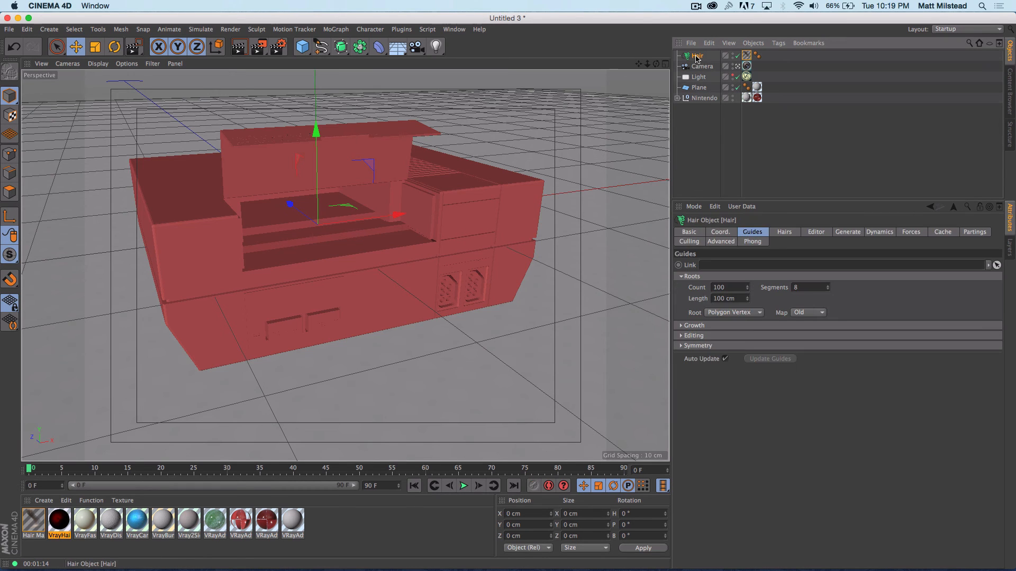
key("BackSpace")
Try white and grey as the VrayHairMaterial's Transparency color and set it back to black
left_click(59, 521)
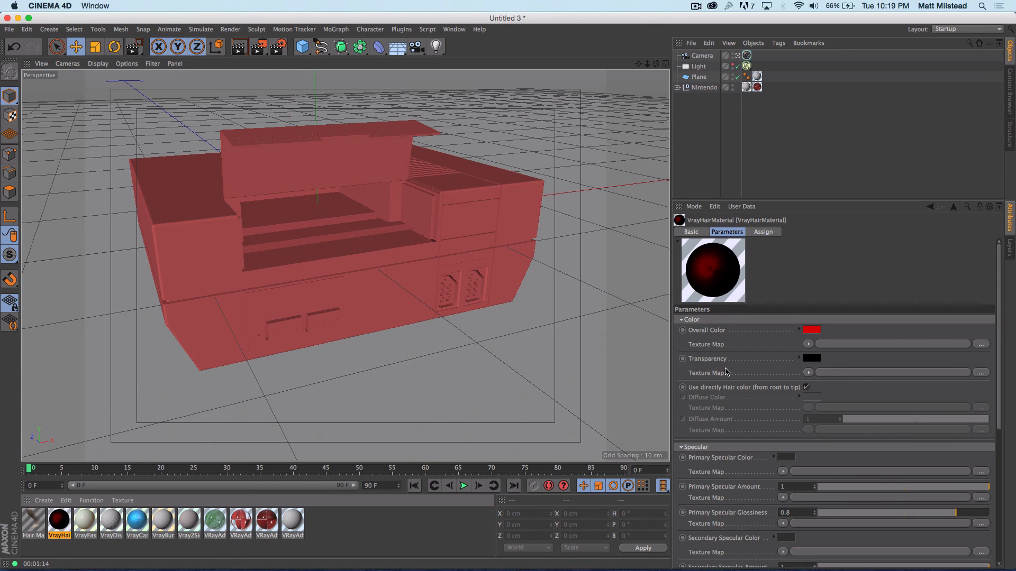
left_click(812, 359)
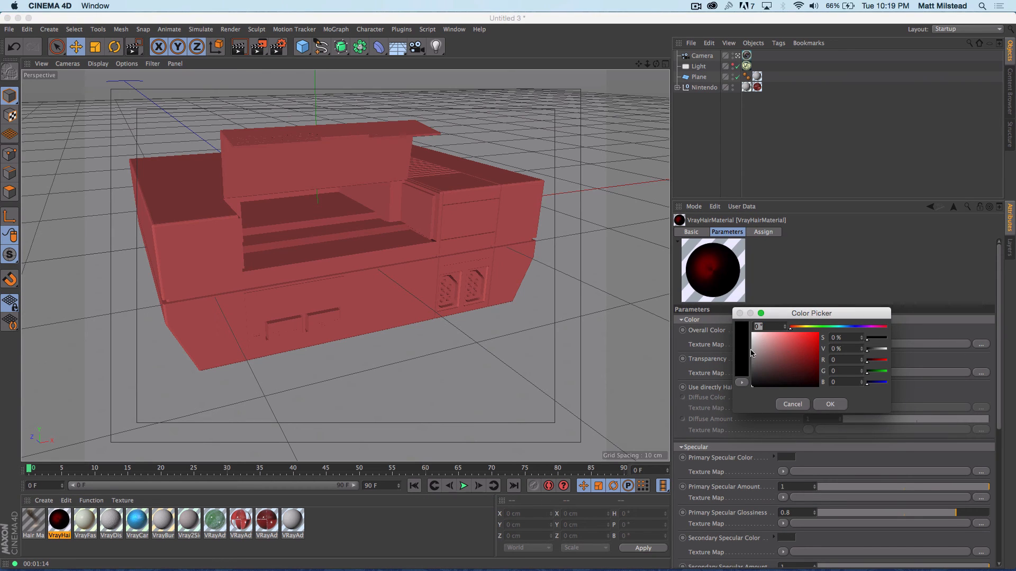
left_click(752, 333)
left_click(830, 404)
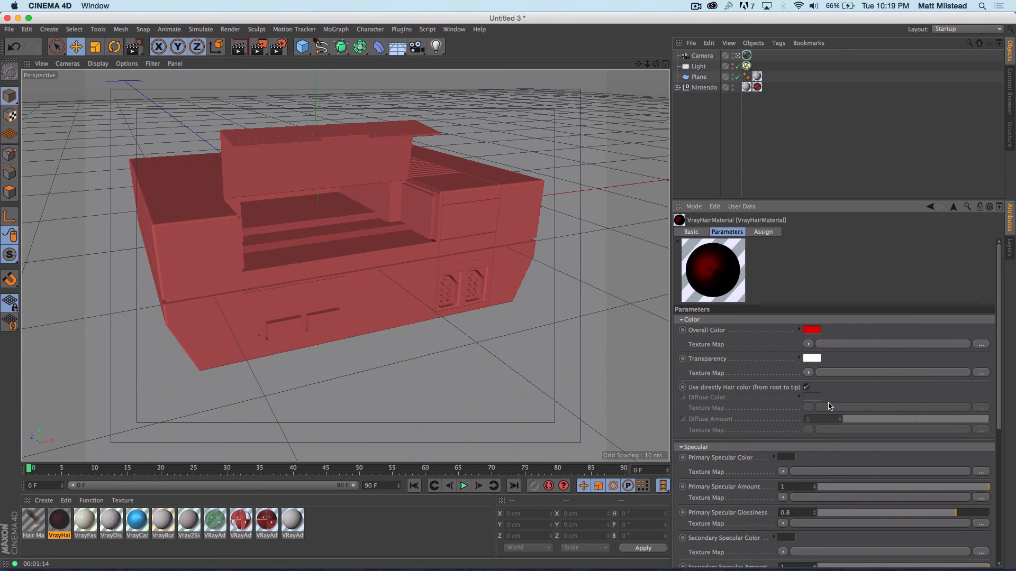
left_click(815, 359)
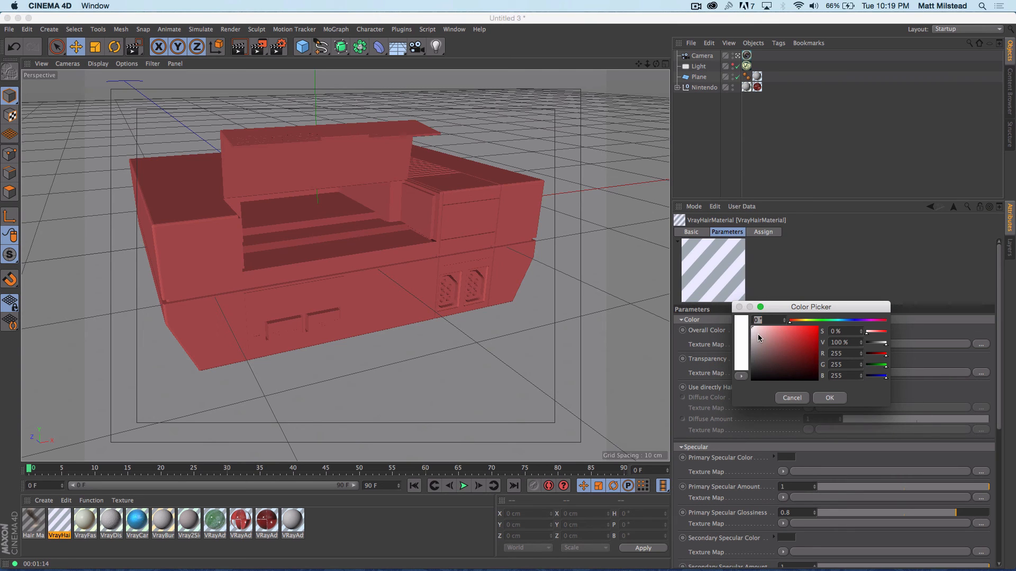
left_click(752, 353)
left_click(831, 398)
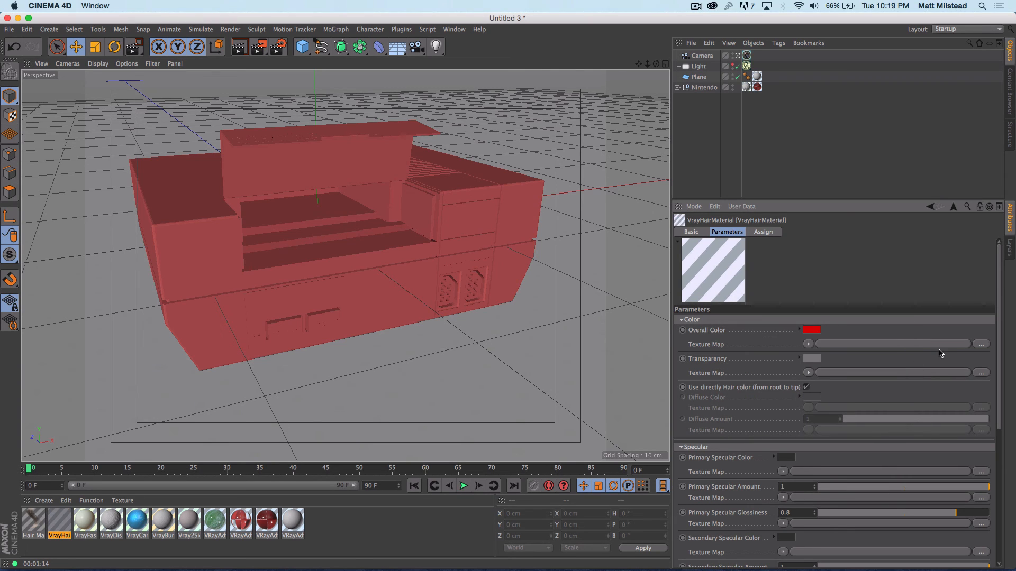
left_click(814, 358)
left_click_drag(767, 362, 753, 394)
left_click(834, 402)
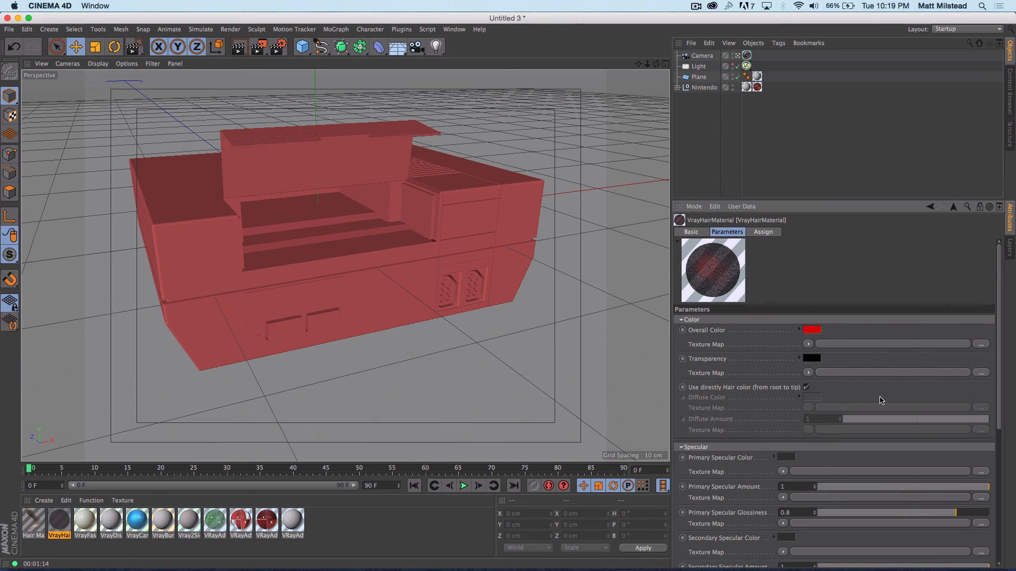
Examine the VrayHairMaterial's Specular, Transmission and Options parameters, including the Transmission Color
scroll(715, 316, "down", 6)
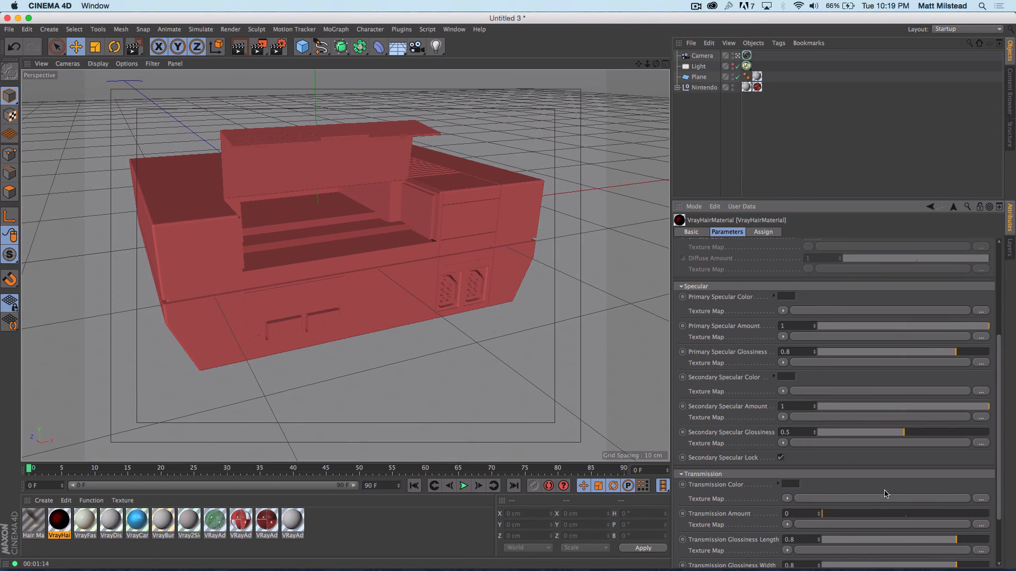
scroll(885, 494, "down", 3)
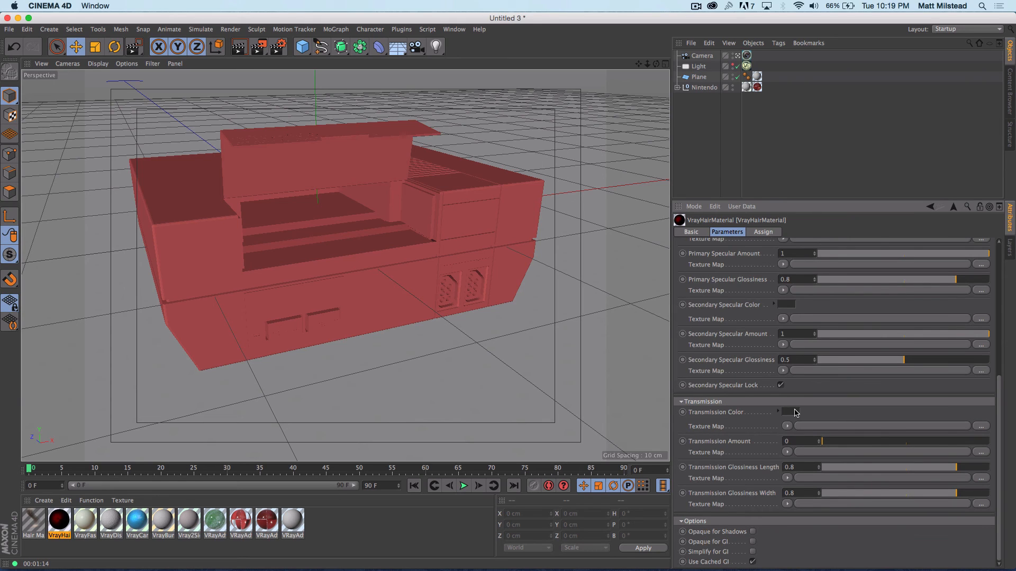
left_click(792, 412)
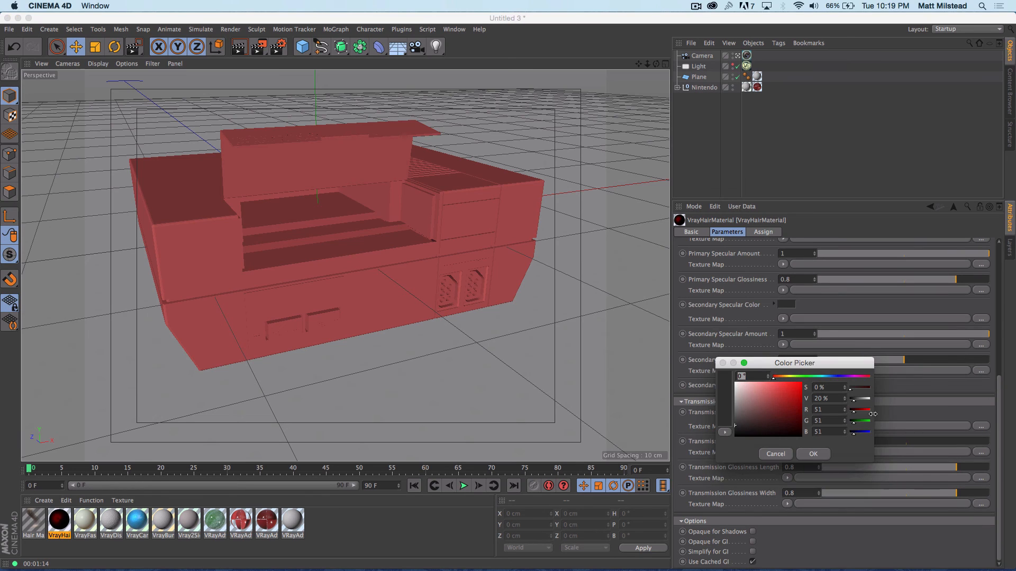
left_click(813, 454)
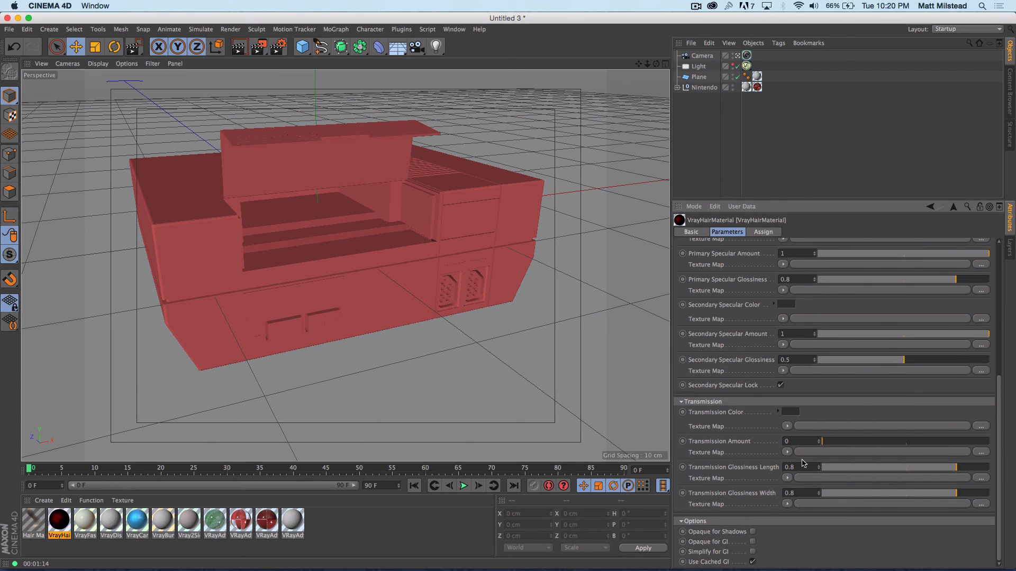
scroll(734, 562, "down", 1)
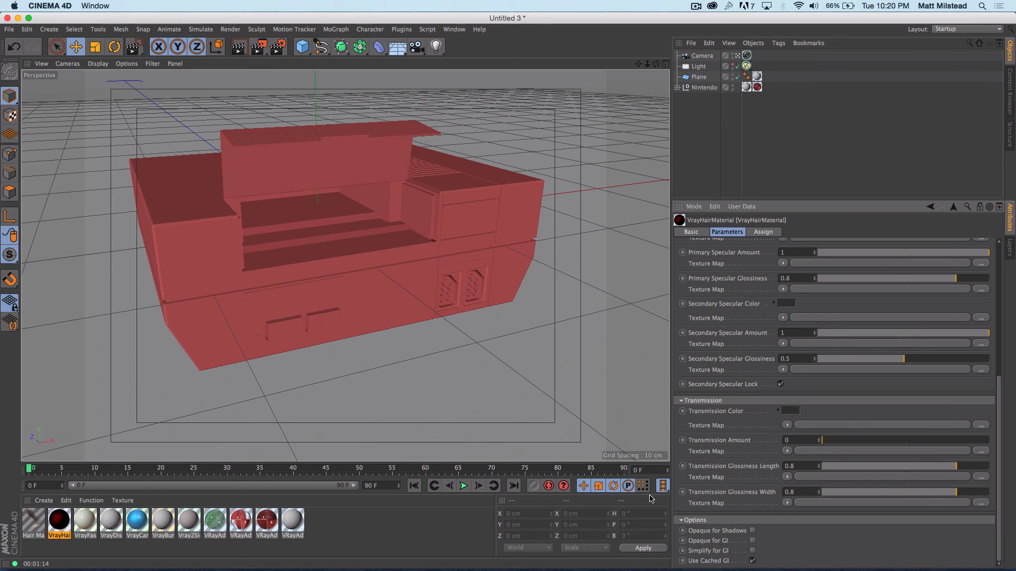
scroll(760, 438, "up", 10)
scroll(760, 438, "down", 5)
scroll(728, 332, "up", 1)
scroll(728, 332, "up", 5)
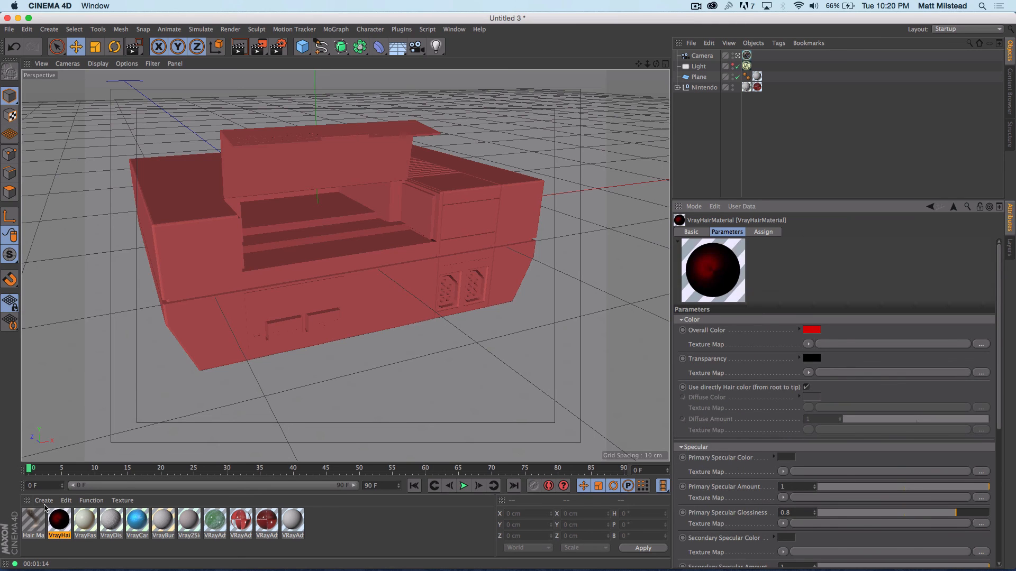
Create a VrayOverrideMaterial among the scene's materials
left_click(44, 501)
mouse_move(59, 422)
mouse_move(140, 406)
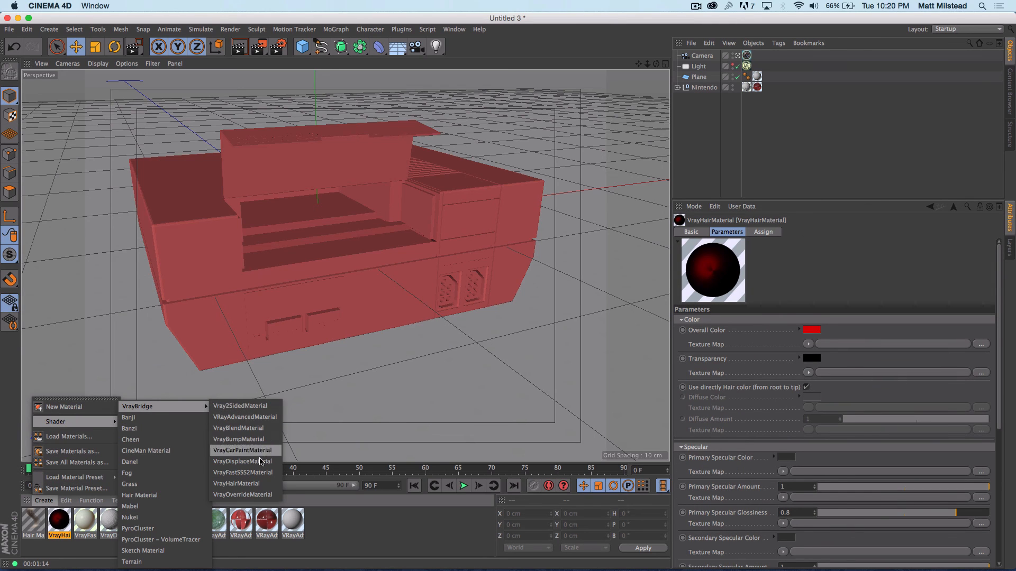
left_click(243, 494)
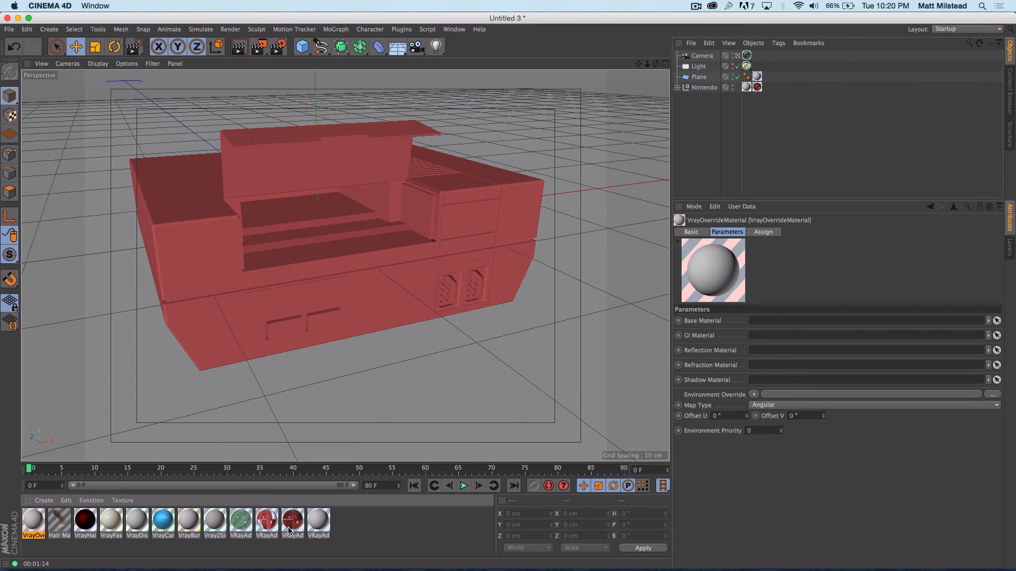
Assign the dark red VRayAdvancedMaterial as the override's Base Material, the lighter red one as GI Material and the green one as Reflection Material
left_click_drag(290, 530, 754, 321)
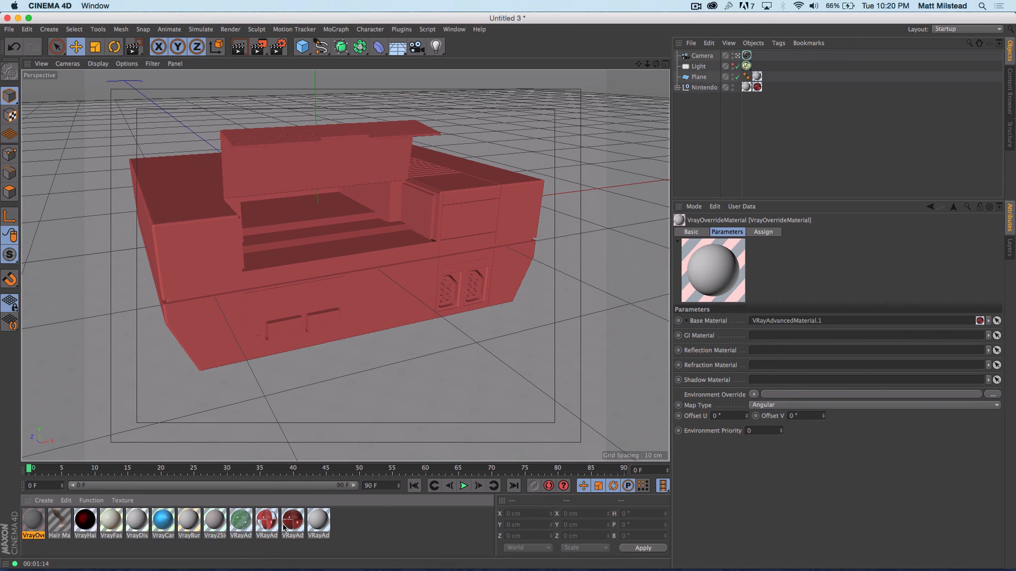
left_click_drag(285, 528, 772, 340)
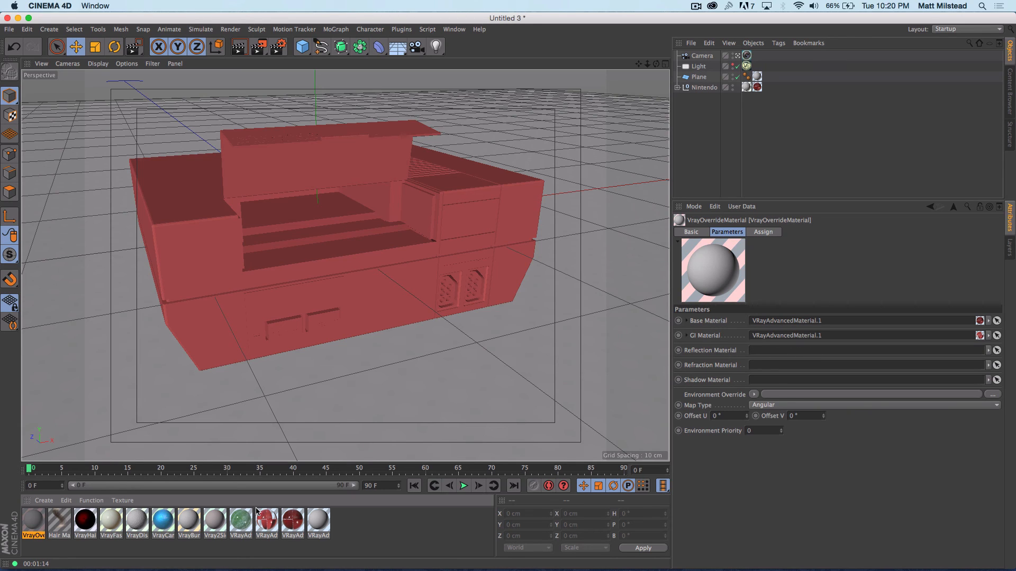
left_click_drag(246, 521, 785, 352)
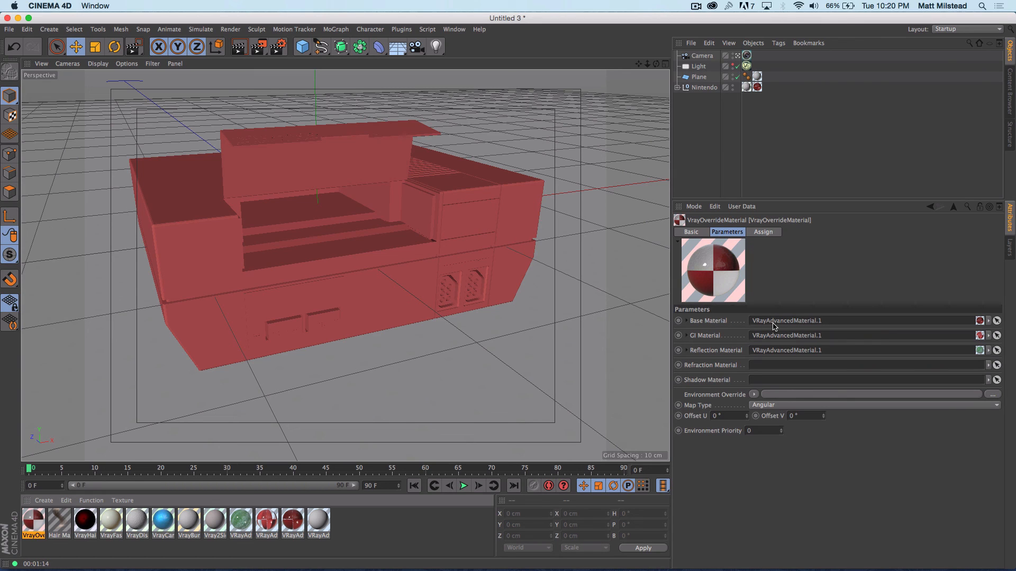
Check the dark red VRayAdvancedMaterial's layer settings and return to the VrayOverrideMaterial's parameters
left_click(292, 521)
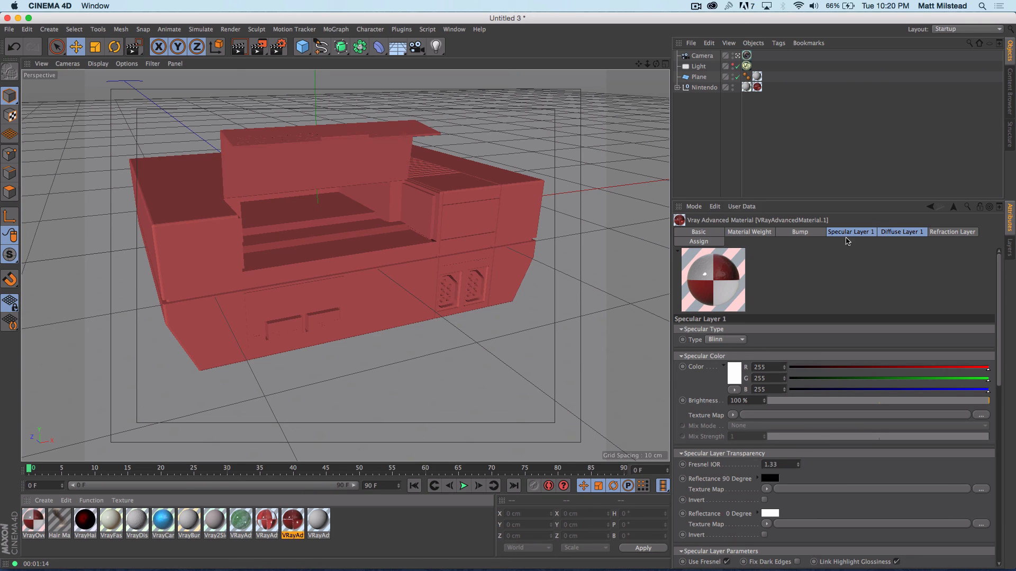
left_click(41, 532)
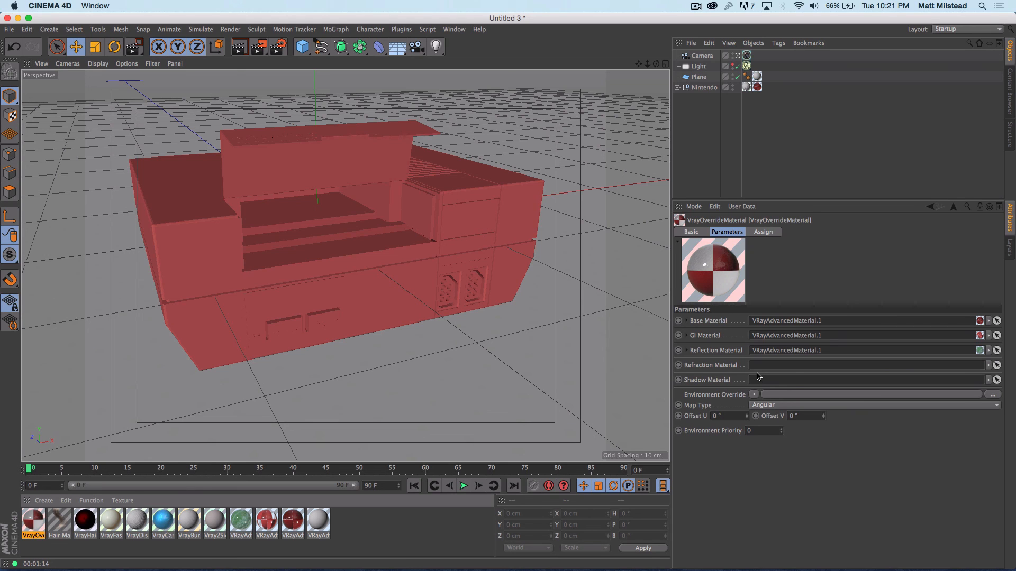
left_click(43, 501)
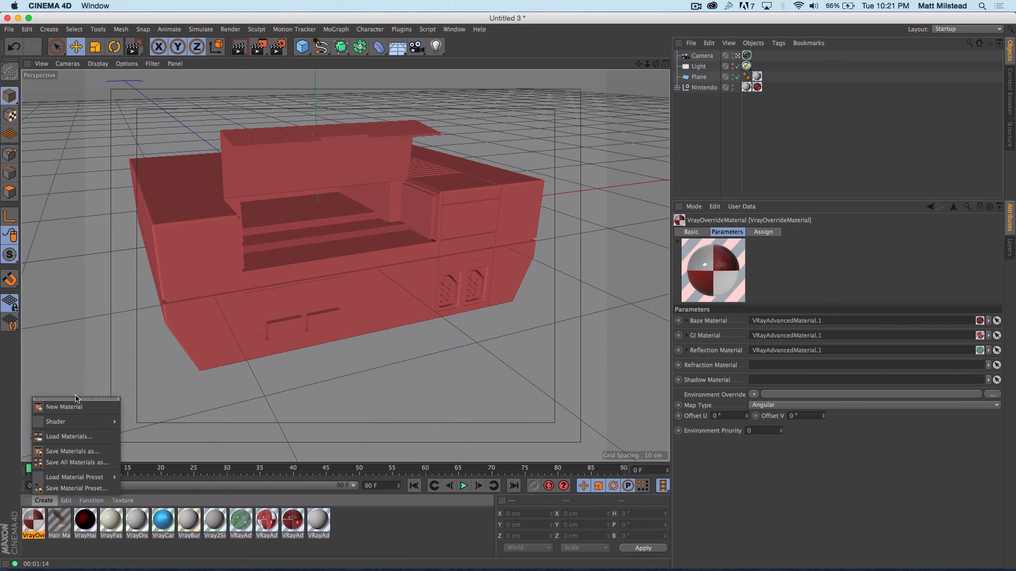
mouse_move(74, 422)
mouse_move(158, 406)
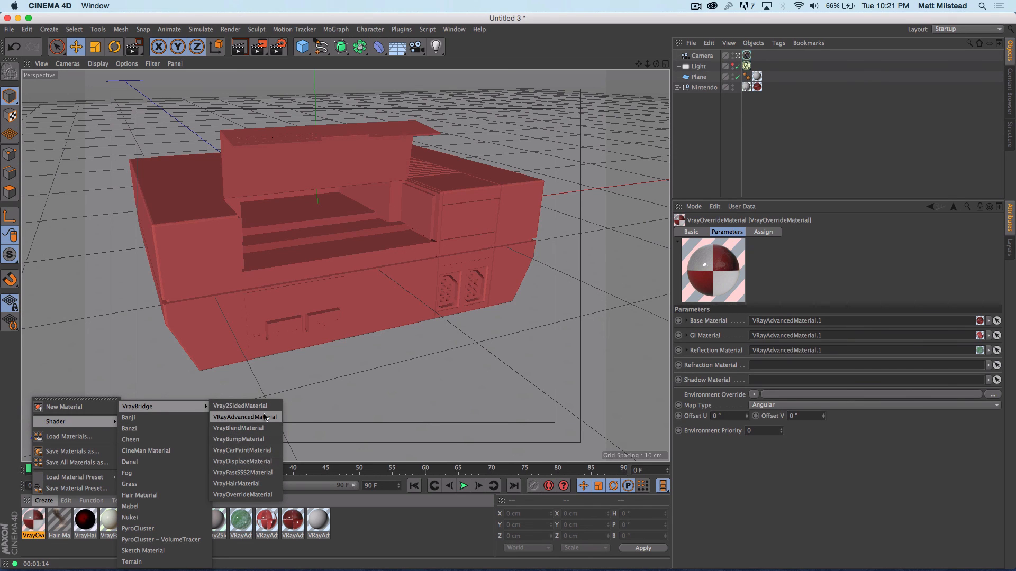
left_click(260, 462)
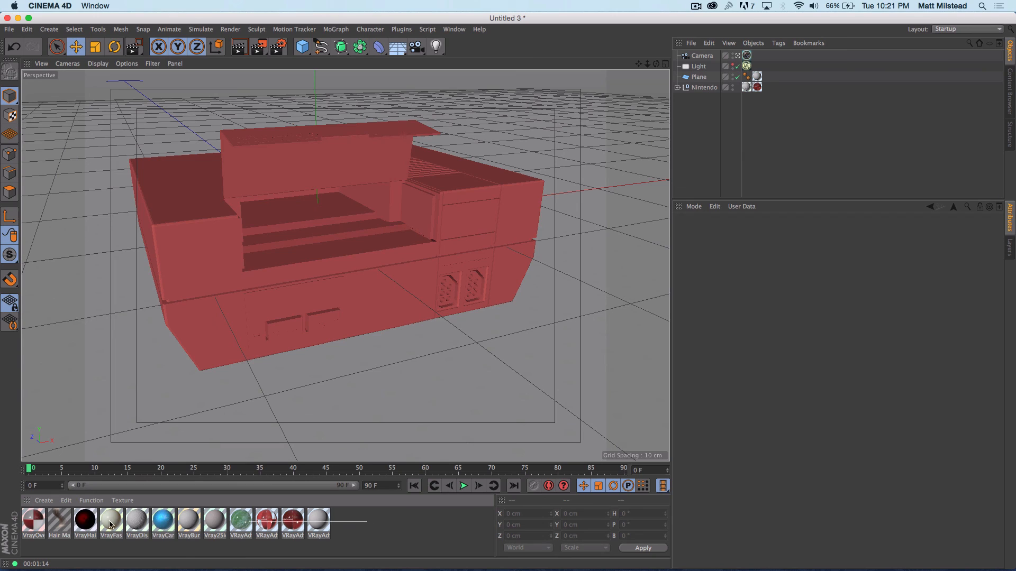
left_click_drag(109, 522, 9, 528)
left_click(385, 524)
left_click(37, 502)
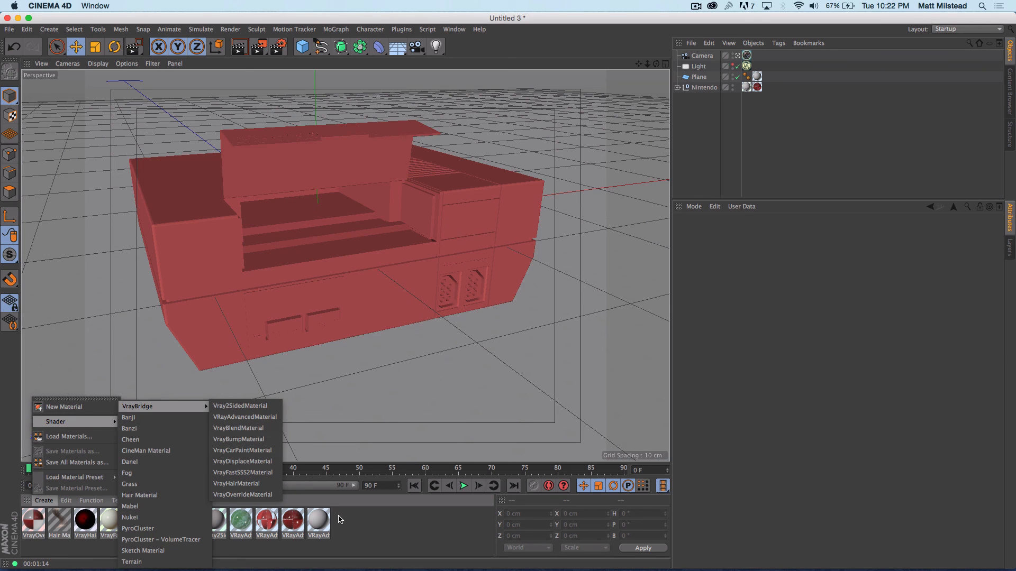
Select all the materials in the scene and delete them
left_click(360, 529)
left_click_drag(387, 522, 0, 539)
key("Delete")
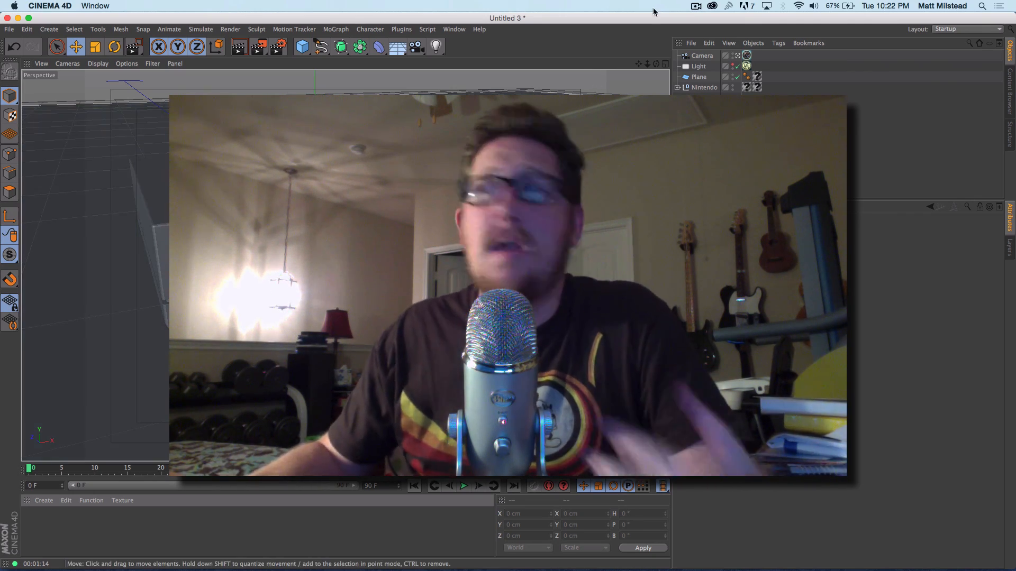
left_click(695, 6)
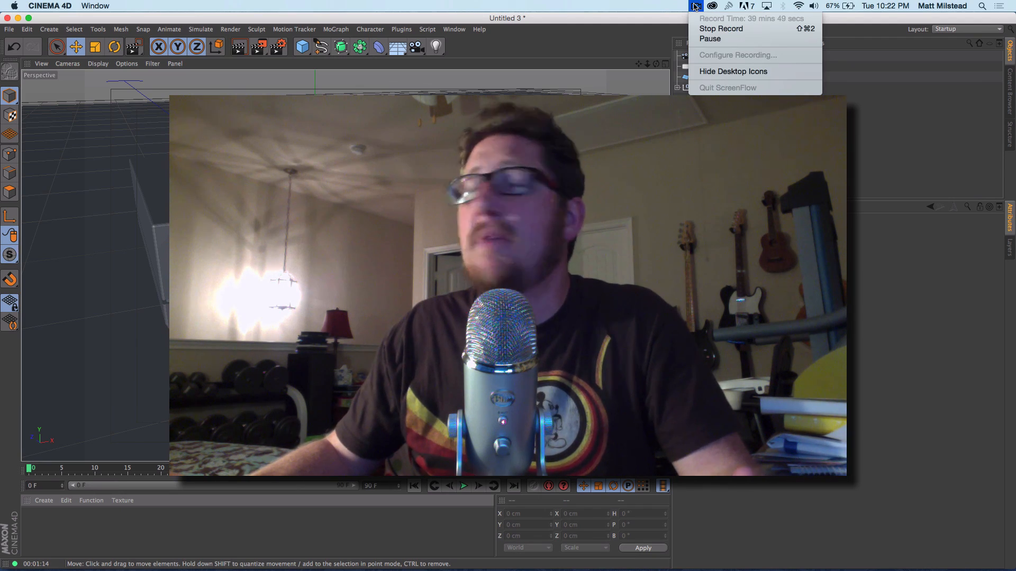
left_click(695, 6)
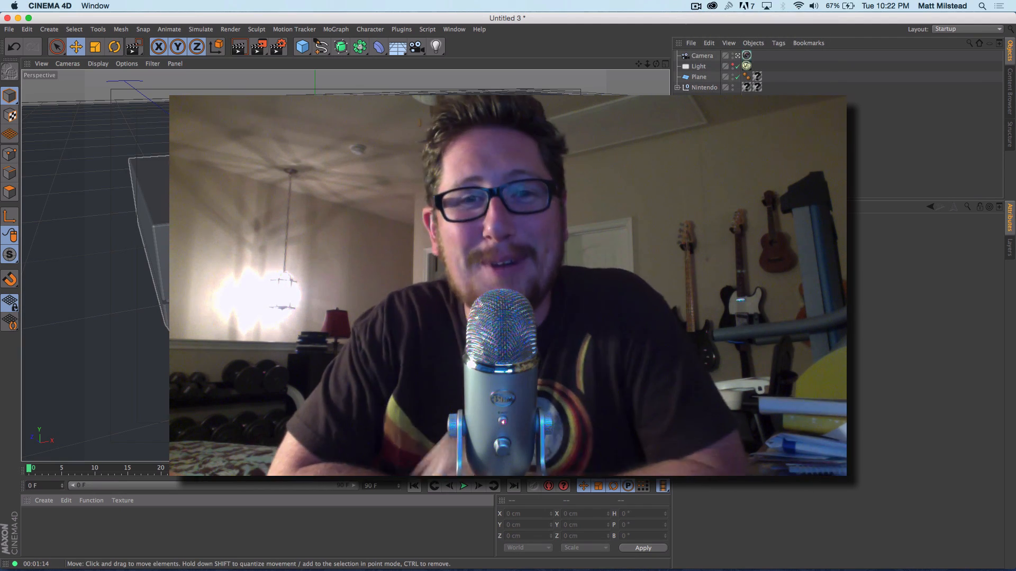